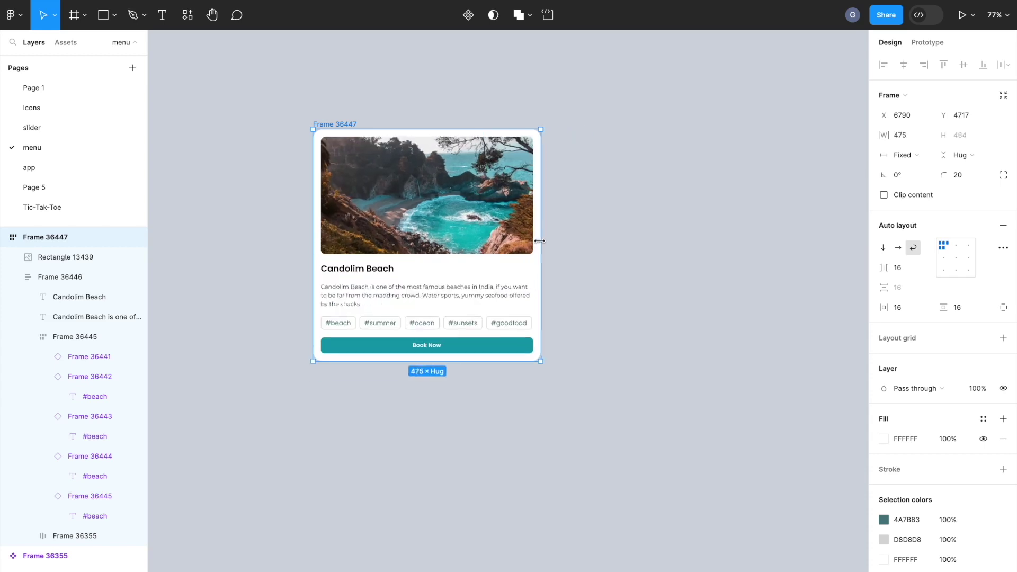
Drag the Candolim Beach card's right edge wider so it reflows into the wide layout.
scroll(448, 204, "up", 3)
scroll(449, 207, "up", 3)
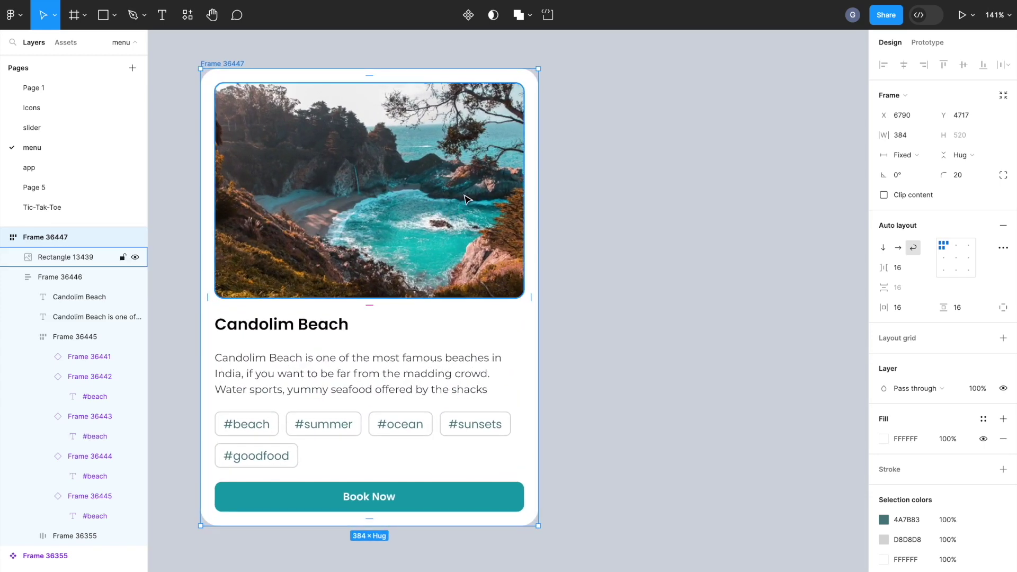
mouse_move(541, 200)
left_mouse_down()
mouse_move(857, 200)
mouse_move(474, 217)
mouse_move(846, 218)
left_mouse_up()
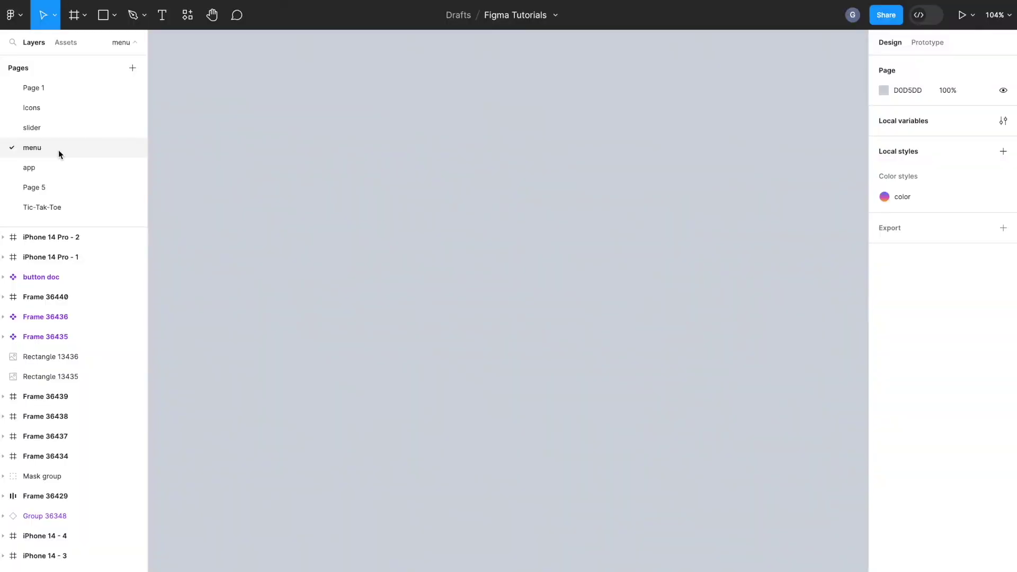
Draw a rectangle 320 wide and 200 tall on the canvas.
left_click(113, 15)
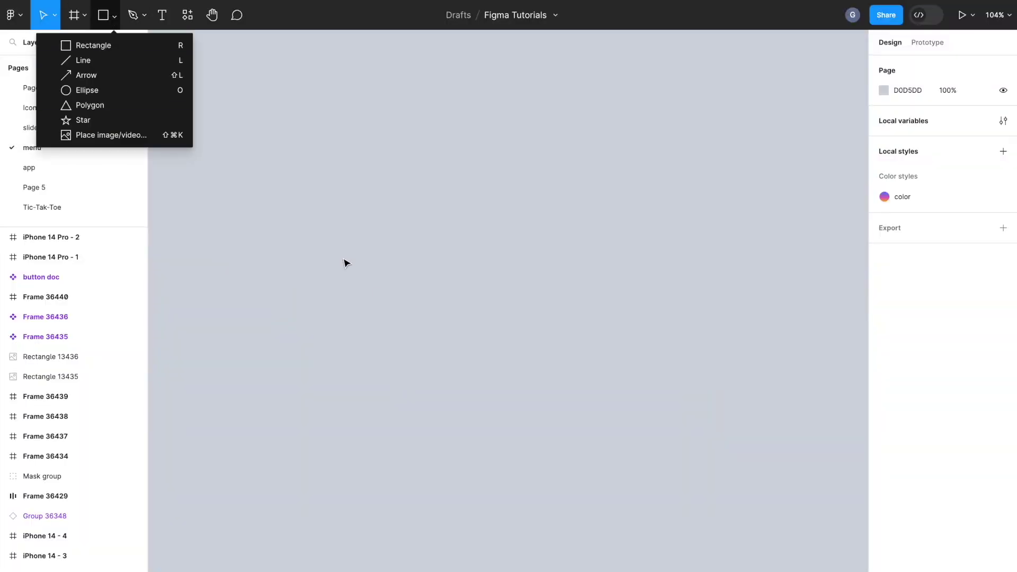
left_click(292, 248)
key("r")
left_click_drag(229, 229, 385, 326)
left_click(906, 120)
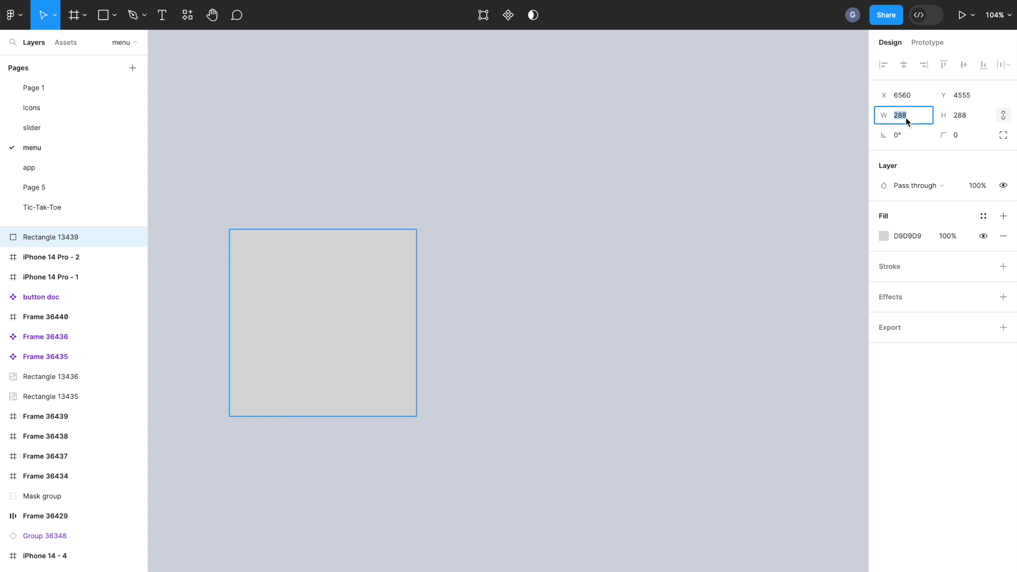
key("Return")
left_click_drag(393, 330, 580, 290)
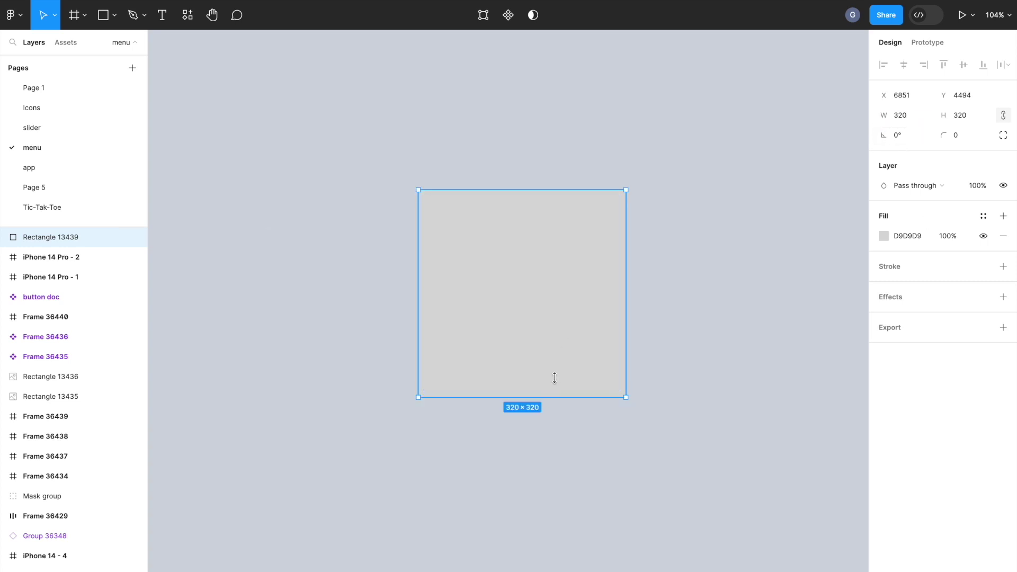
left_click_drag(555, 378, 559, 341)
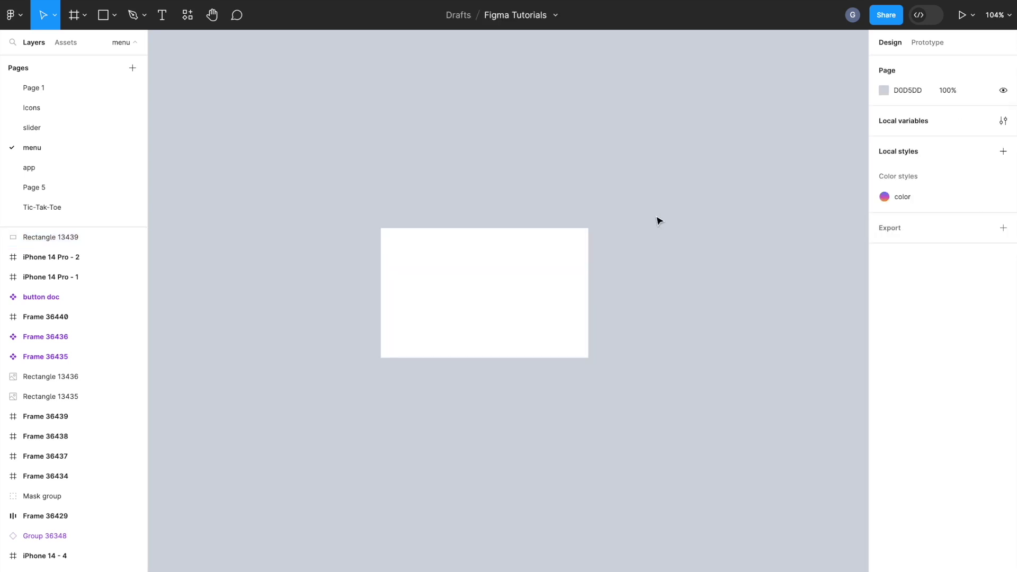
Round the rectangle's corners to a radius of 10.
left_click(452, 297)
left_click(456, 189)
left_click(452, 281)
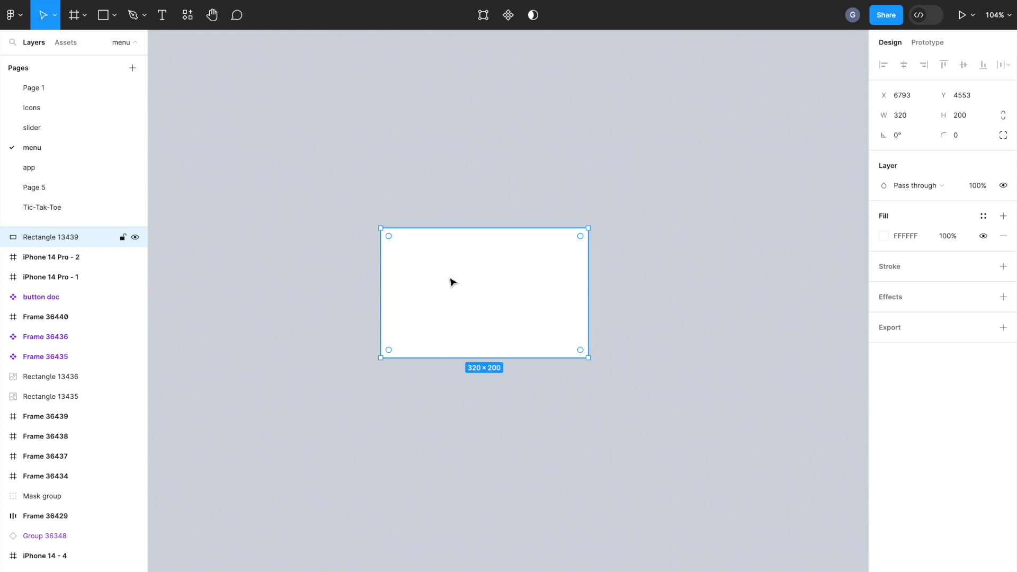
key("Escape")
left_click(494, 284)
left_click(622, 293)
left_click(527, 288)
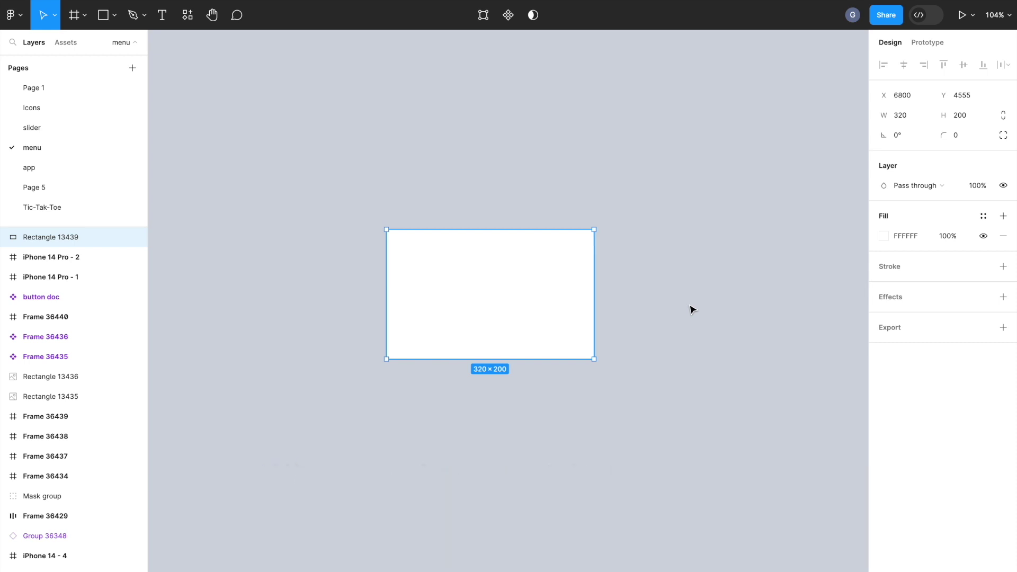
left_click(959, 135)
type("10")
key("Return")
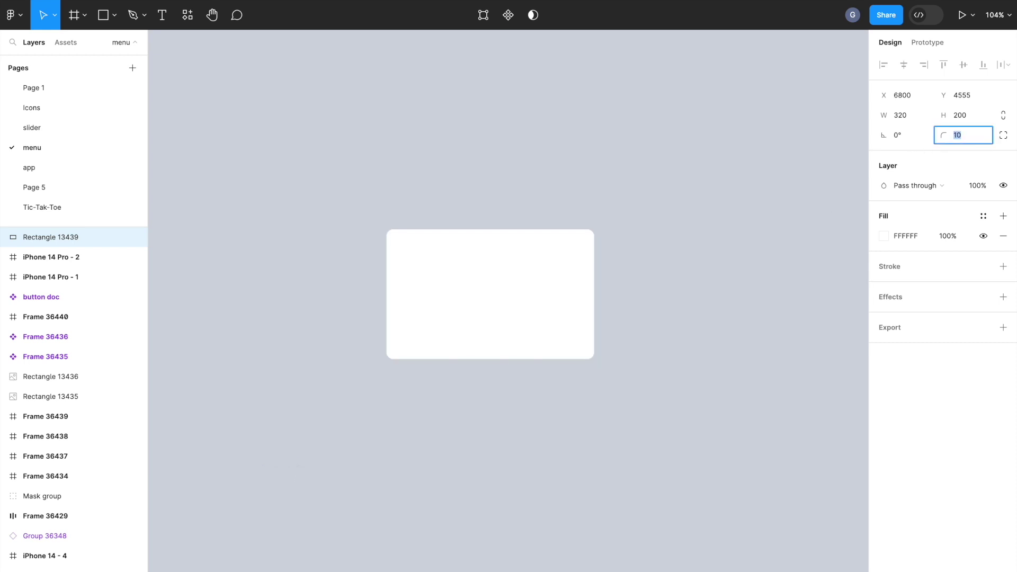
Launch the Unsplash plugin on the rectangle and search for 'beach' photos.
right_click(535, 272)
mouse_move(596, 523)
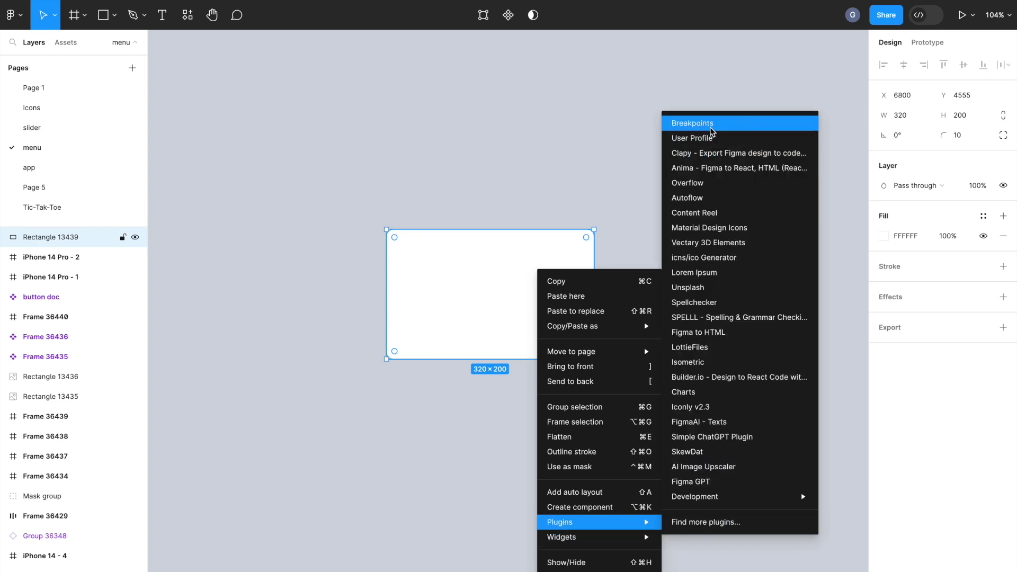
left_click(722, 273)
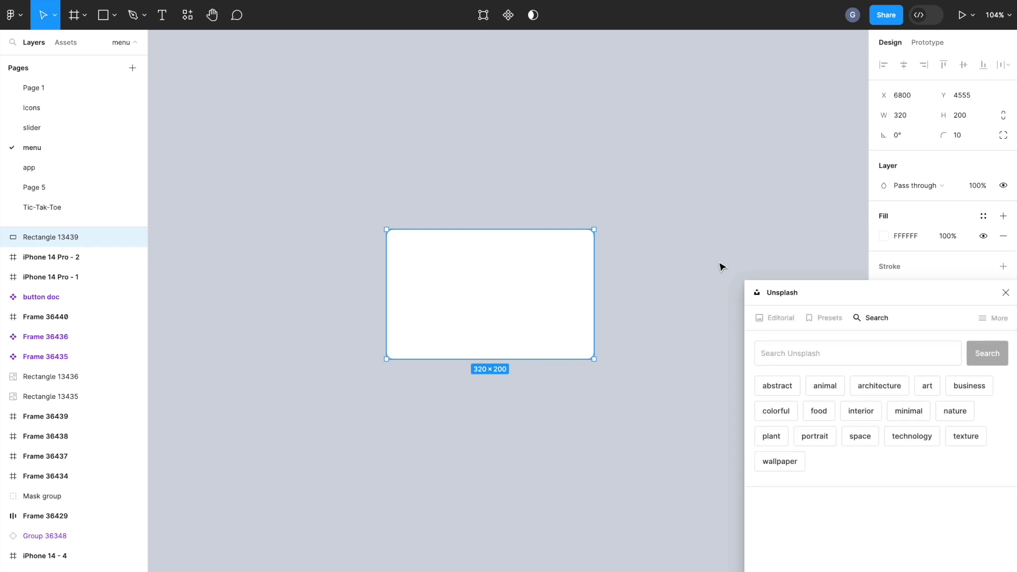
left_click(797, 347)
type("beach")
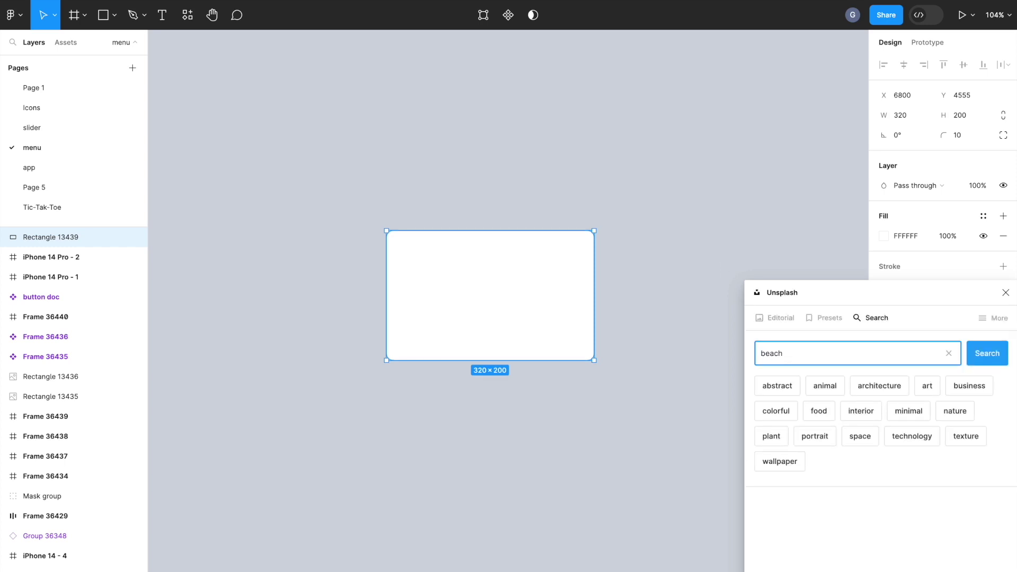
key("Return")
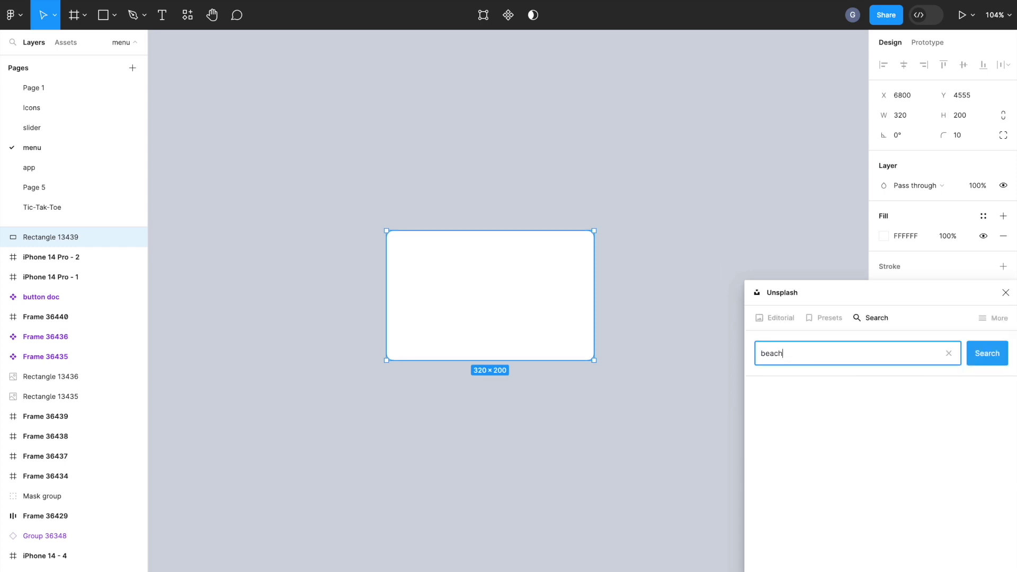
Fill the rectangle with the turquoise rocky cove photo, then close Unsplash.
scroll(863, 522, "down", 3)
scroll(862, 522, "down", 3)
scroll(862, 521, "down", 3)
scroll(862, 521, "down", 2)
scroll(862, 522, "down", 3)
scroll(863, 522, "down", 3)
scroll(862, 522, "down", 3)
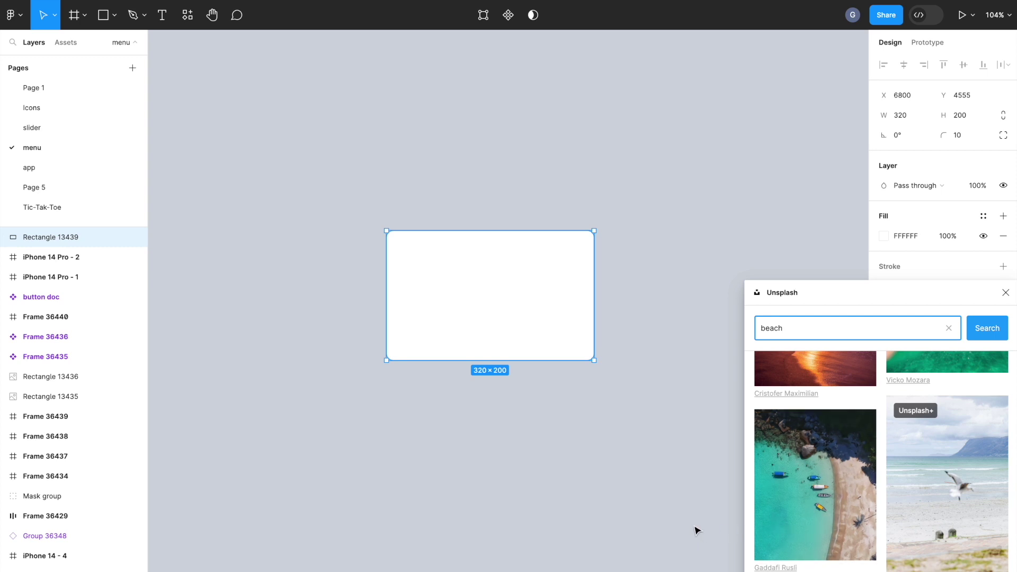
scroll(696, 530, "down", 1)
scroll(695, 530, "down", 3)
scroll(696, 530, "up", 5)
scroll(880, 540, "down", 2)
scroll(881, 540, "down", 2)
scroll(881, 540, "down", 2)
scroll(881, 540, "down", 2)
scroll(881, 540, "down", 2)
scroll(880, 539, "down", 2)
scroll(880, 539, "down", 1)
scroll(880, 539, "down", 2)
scroll(881, 540, "down", 2)
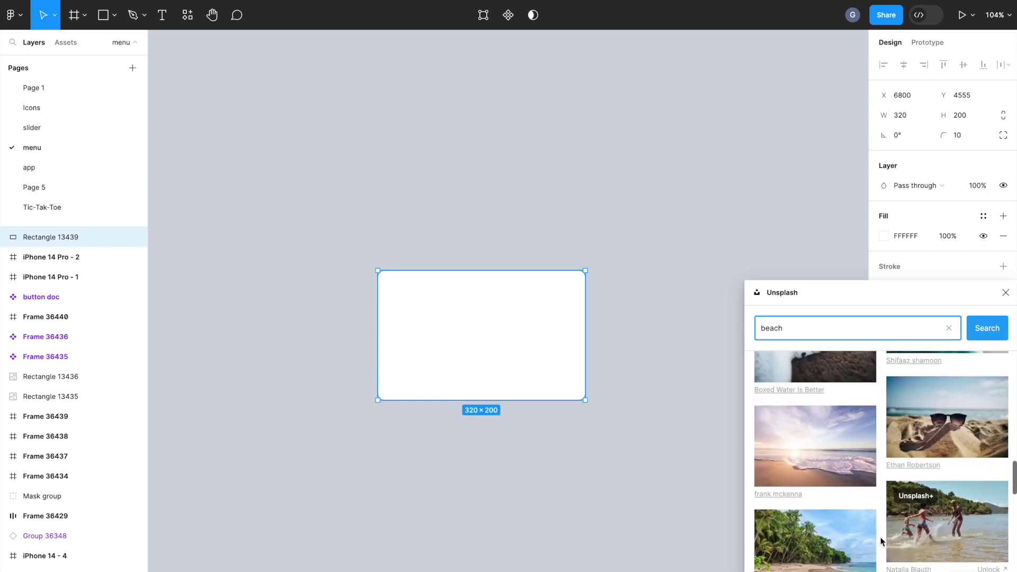
scroll(881, 540, "down", 1)
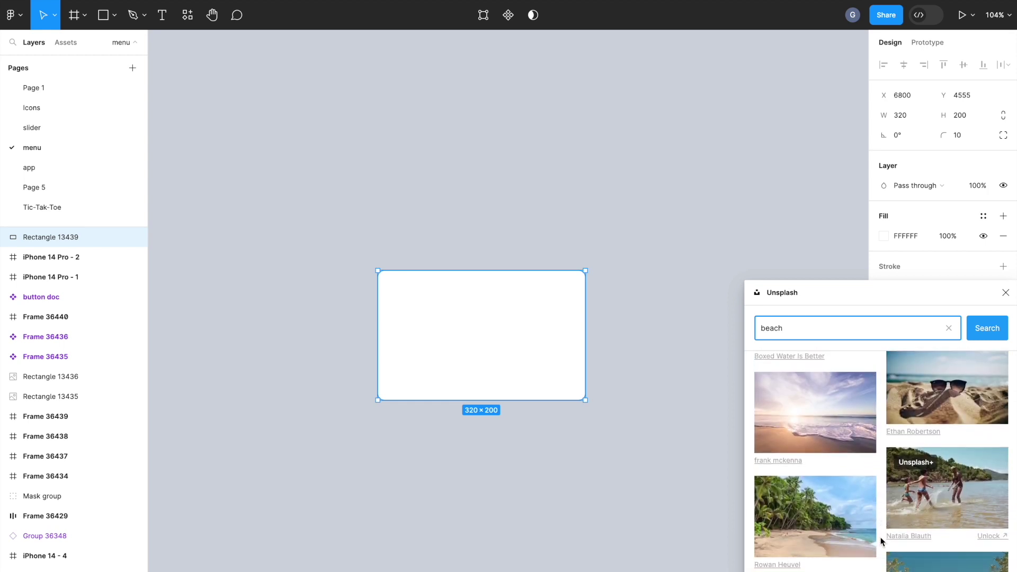
scroll(881, 540, "down", 2)
scroll(881, 540, "down", 2)
scroll(880, 540, "down", 3)
scroll(881, 540, "down", 3)
scroll(881, 540, "down", 1)
left_click(825, 479)
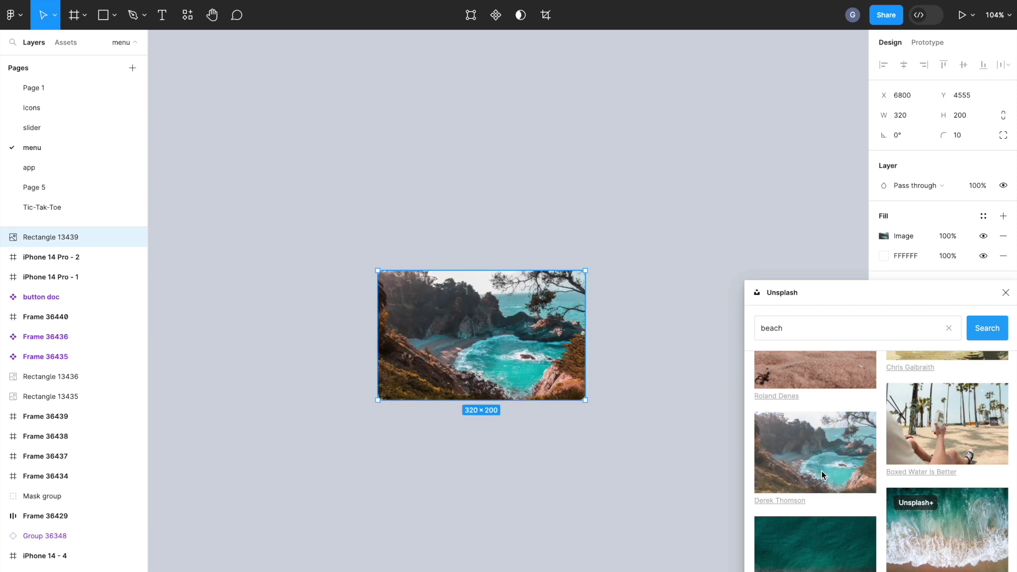
scroll(826, 508, "down", 5)
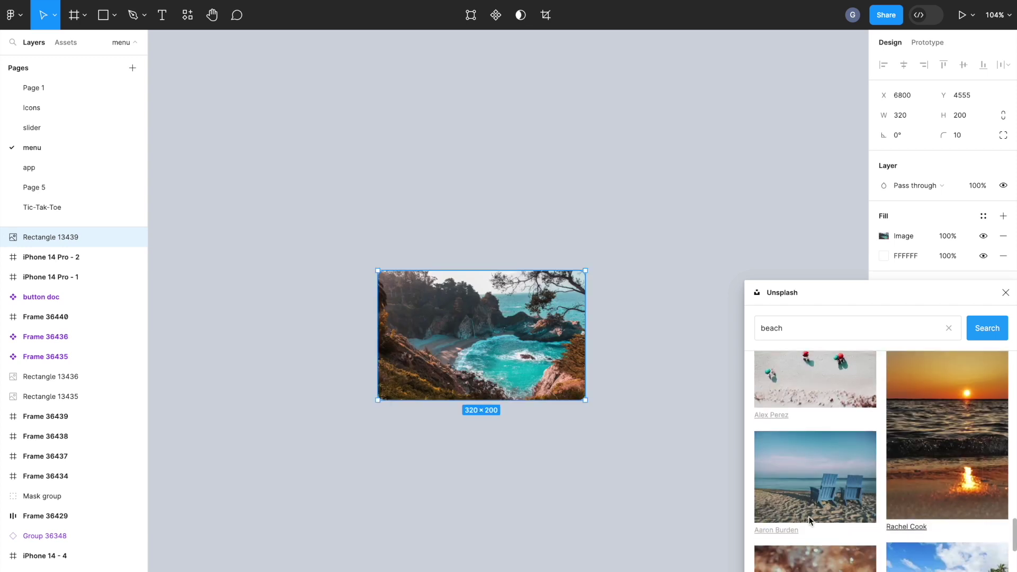
left_click(717, 512)
left_click(1005, 292)
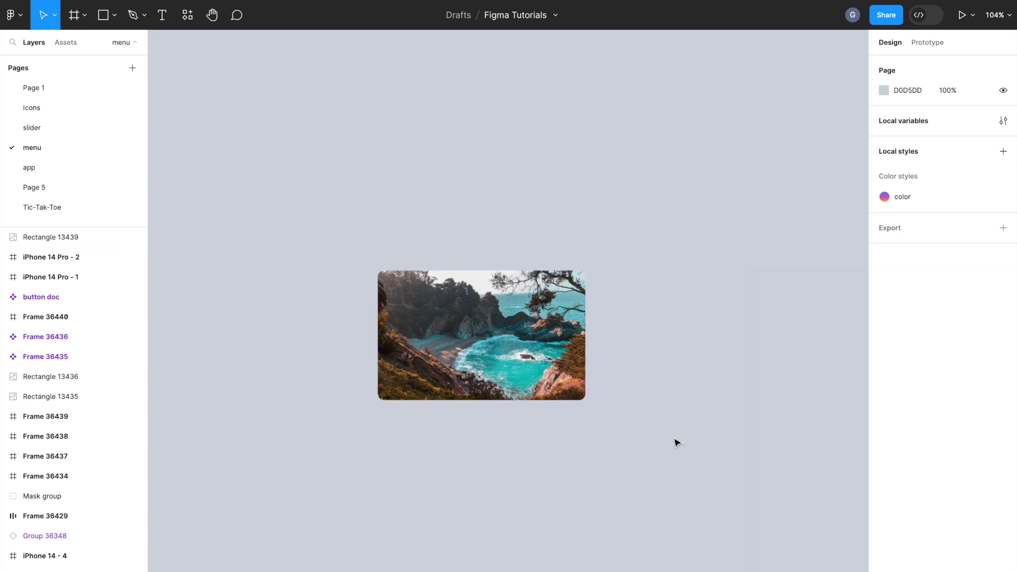
Add a 'Candolim Beach' text layer to the right of the photo.
scroll(684, 444, "right", 2)
scroll(699, 446, "right", 4)
left_click(162, 16)
left_click(498, 276)
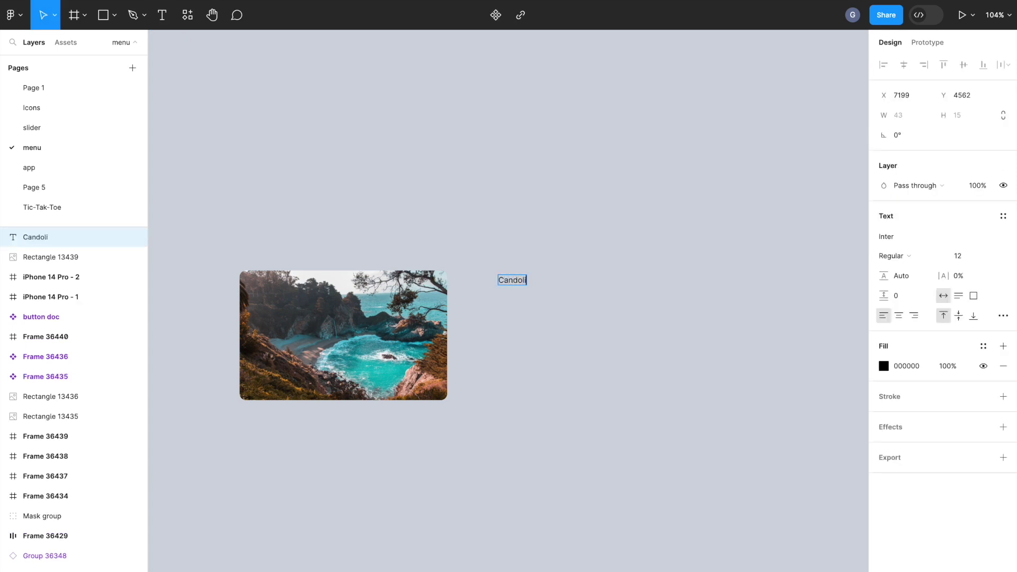
type("m Beach")
Style the heading as Montserrat SemiBold at 24 px.
scroll(509, 333, "right", 1)
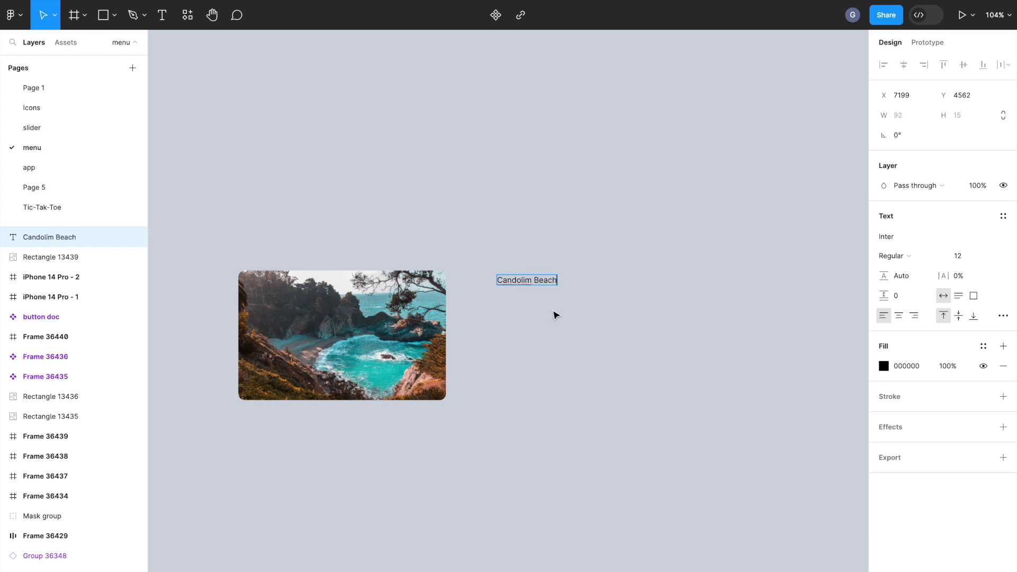
left_click(967, 256)
type("22")
key("Return")
key("Down")
key("Down")
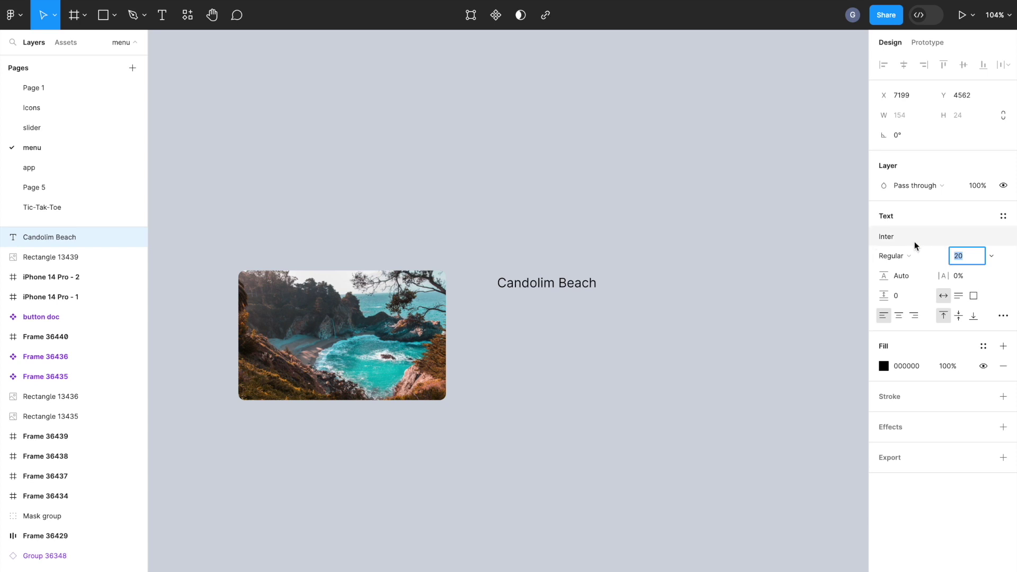
left_click(915, 244)
type("monts")
key("Return")
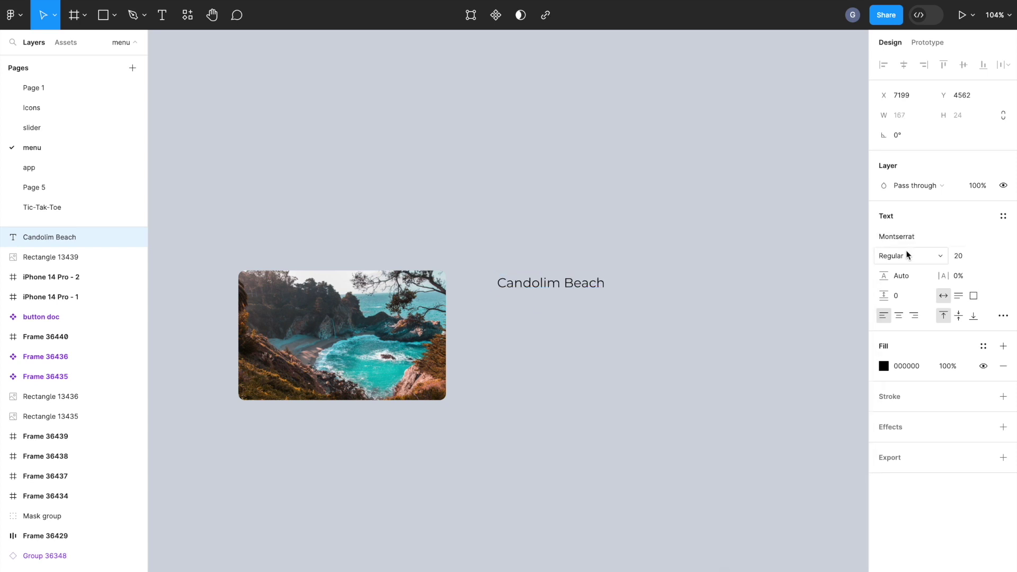
left_click(907, 255)
left_click(914, 285)
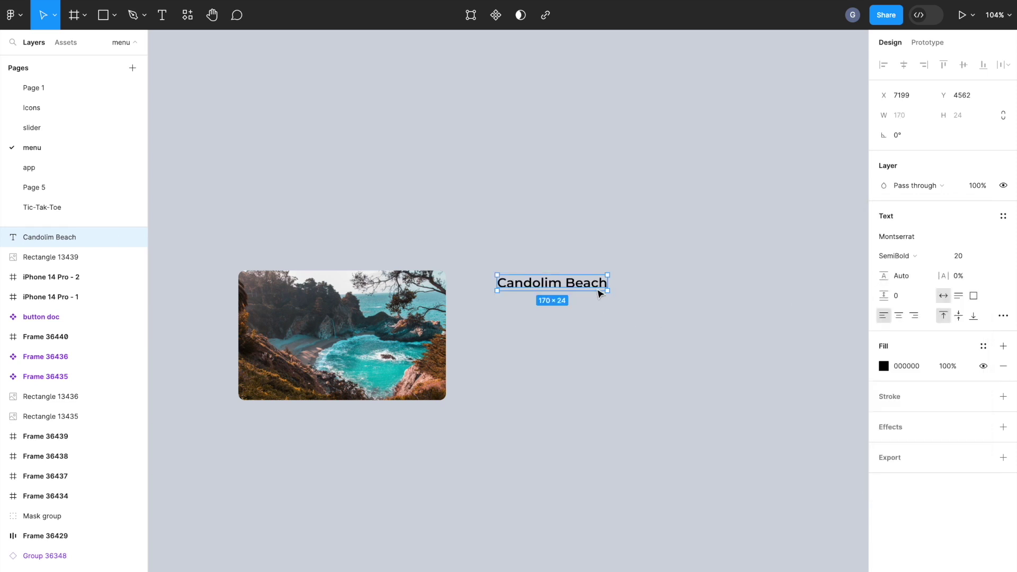
key("Up")
key("Up")
key("Up")
key("Up")
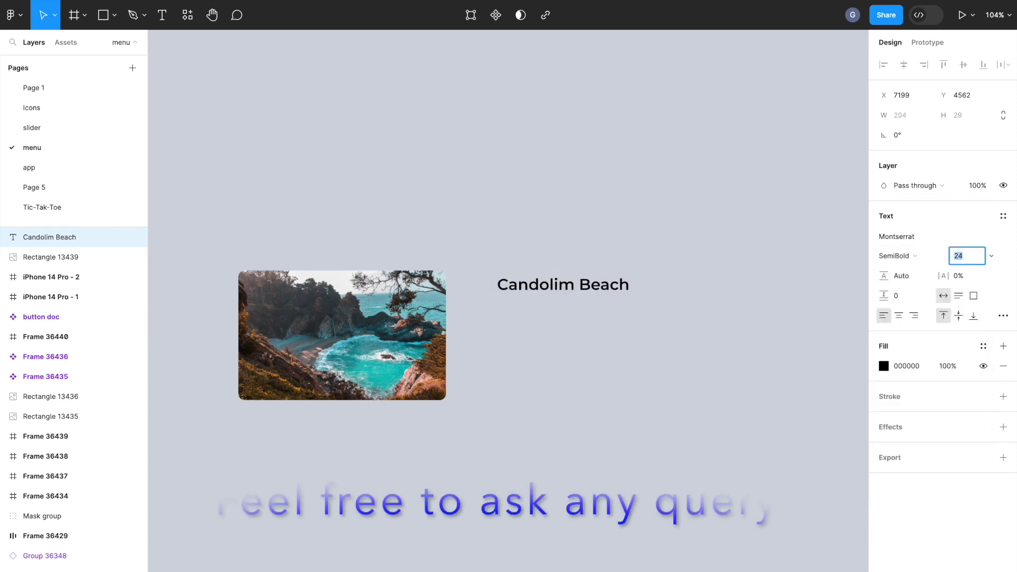
Align the heading with the photo's top edge.
left_click_drag(579, 289, 542, 285)
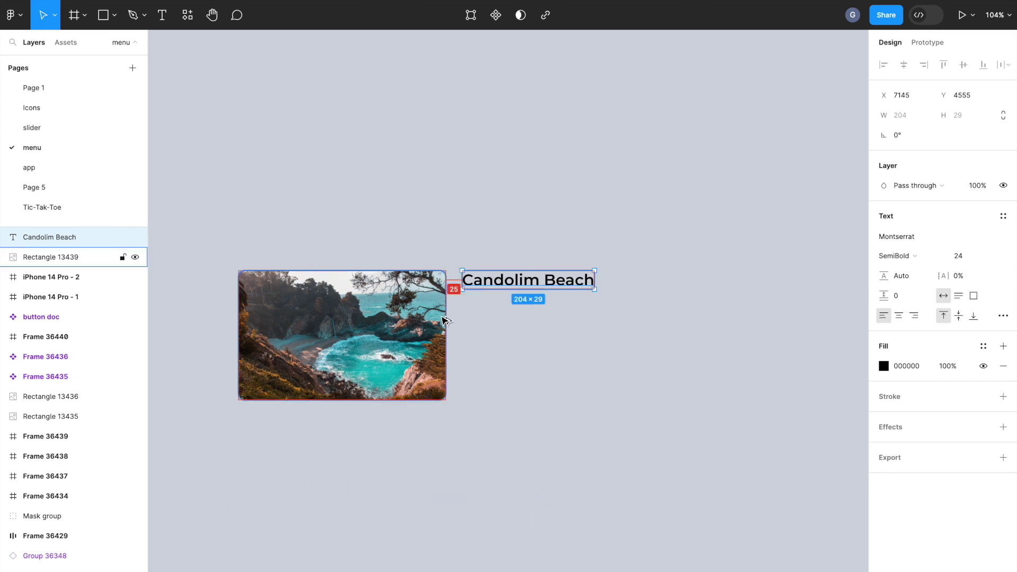
key("Left")
key("Left")
key("Left")
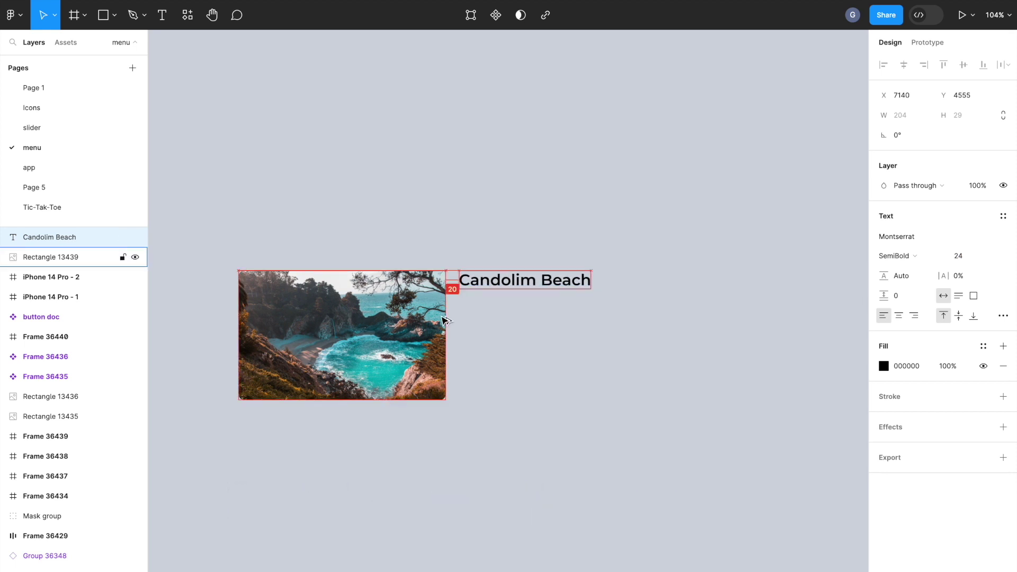
key("Left")
key("Left")
key("Right")
key("Right")
key("Right")
key("Right")
key("Right")
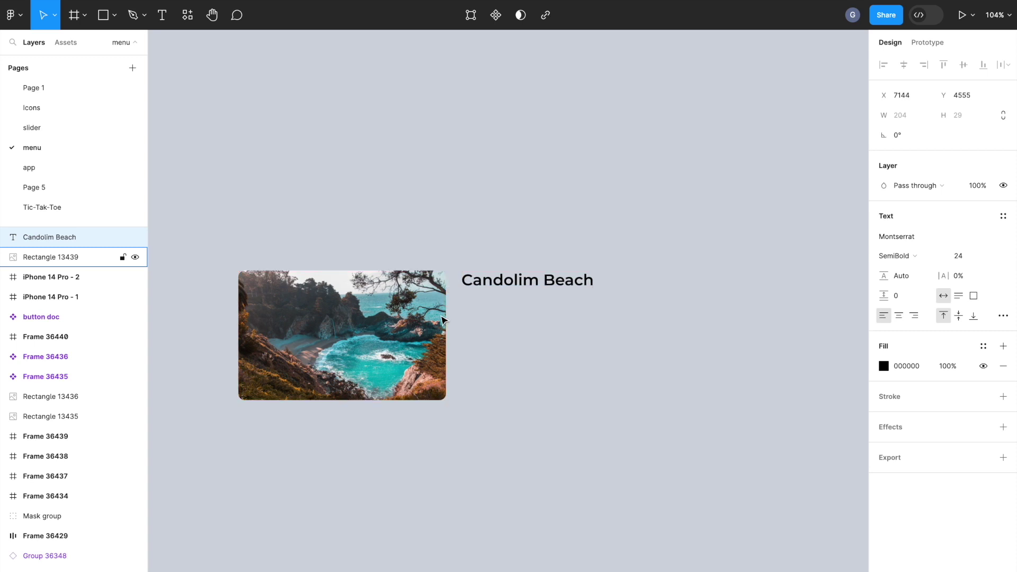
left_click(641, 339)
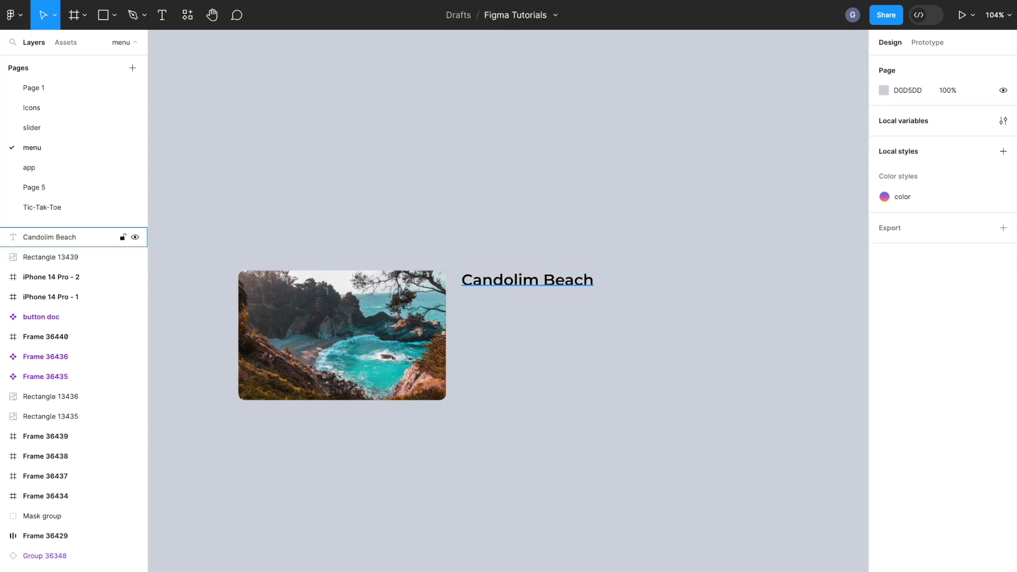
Duplicate the heading below itself as 14 px Medium text.
left_click_drag(537, 286, 536, 316)
left_click(975, 258)
type("14")
key("Return")
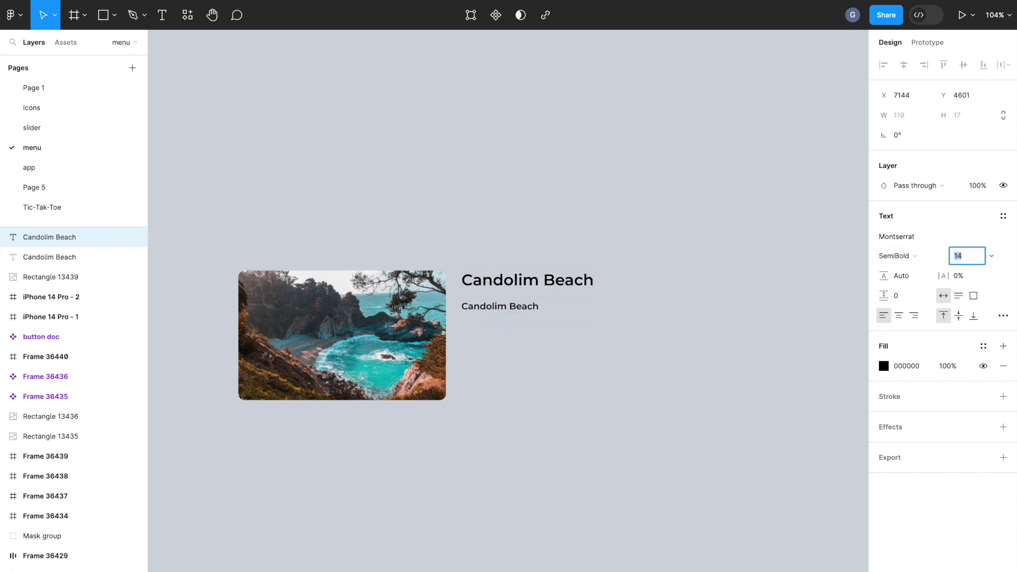
left_click(901, 256)
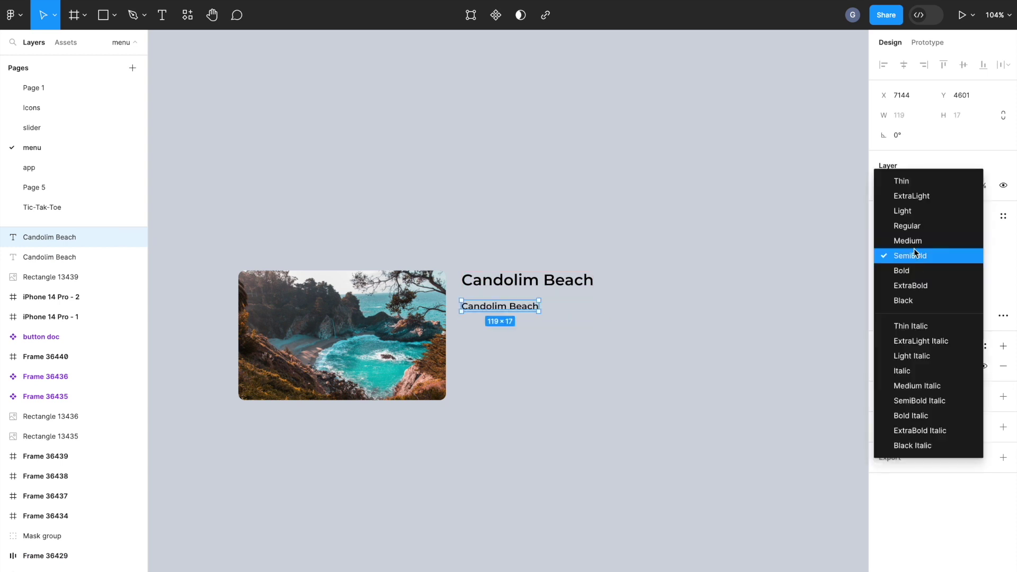
left_click(633, 321)
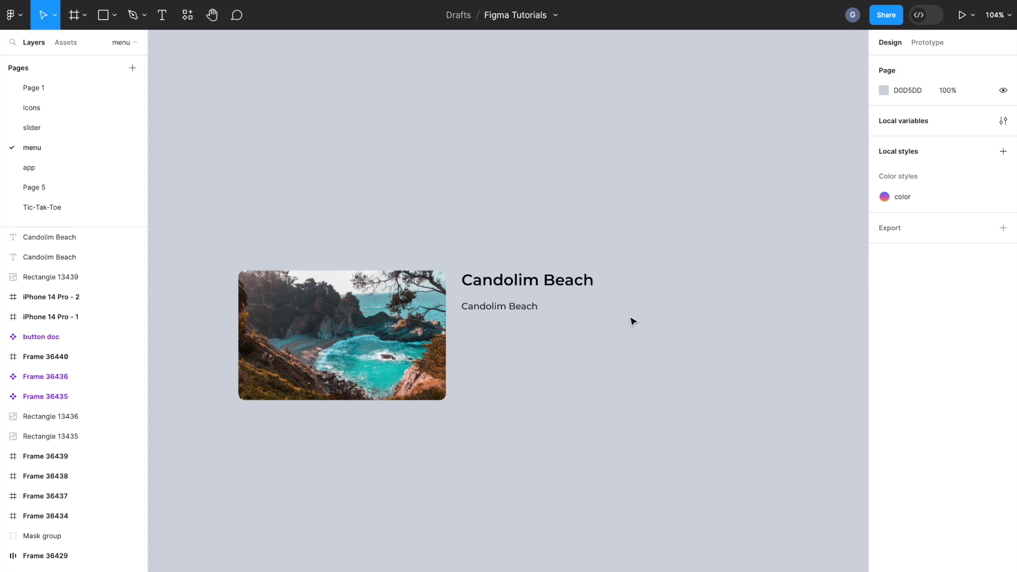
Replace the copy with the pasted beach description and narrow it to wrap onto three lines.
left_click(524, 308)
double_click(497, 306)
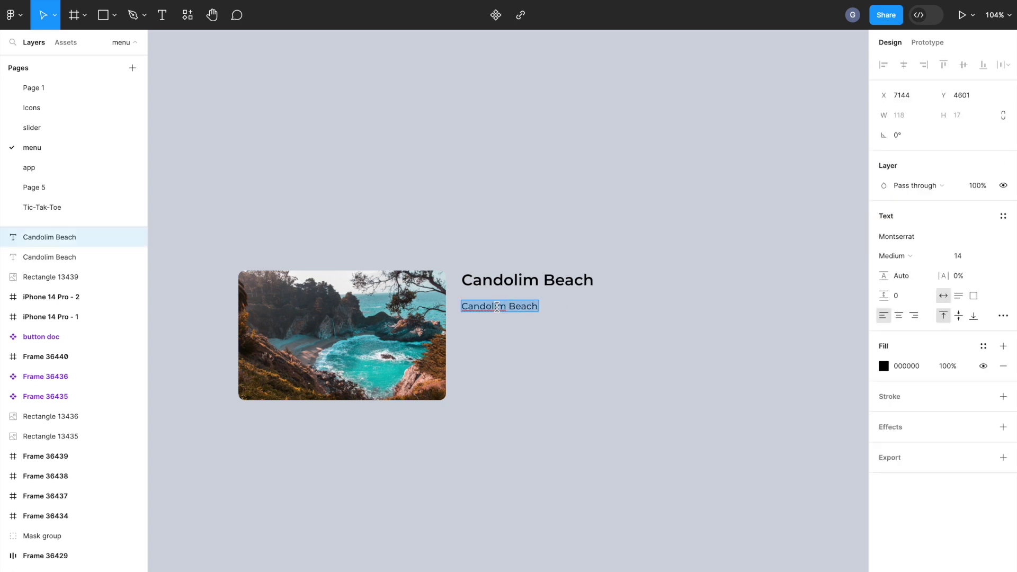
key("ctrl+v")
key("Escape")
scroll(525, 349, "down", 5)
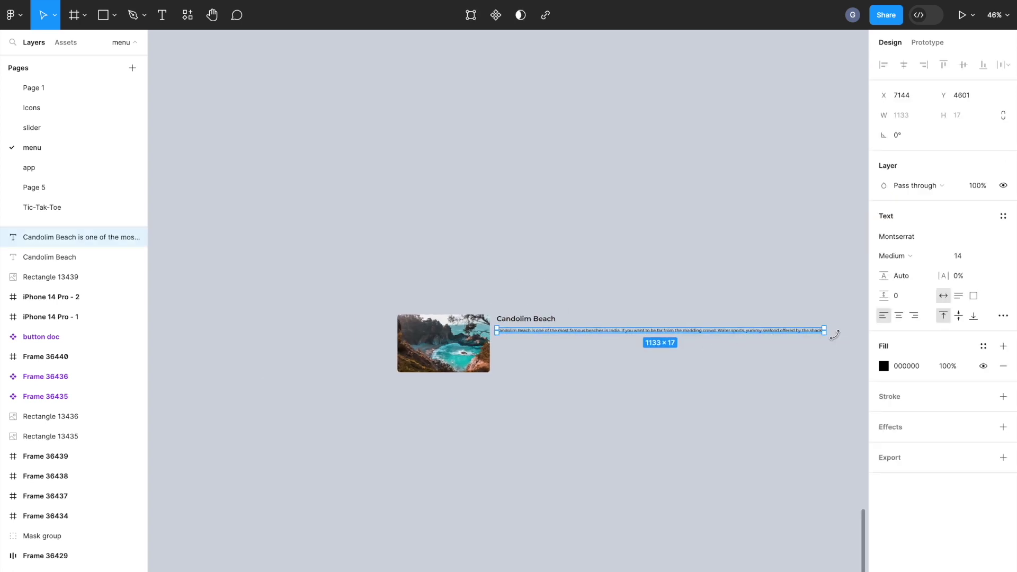
left_click_drag(825, 334, 603, 335)
scroll(577, 336, "up", 5)
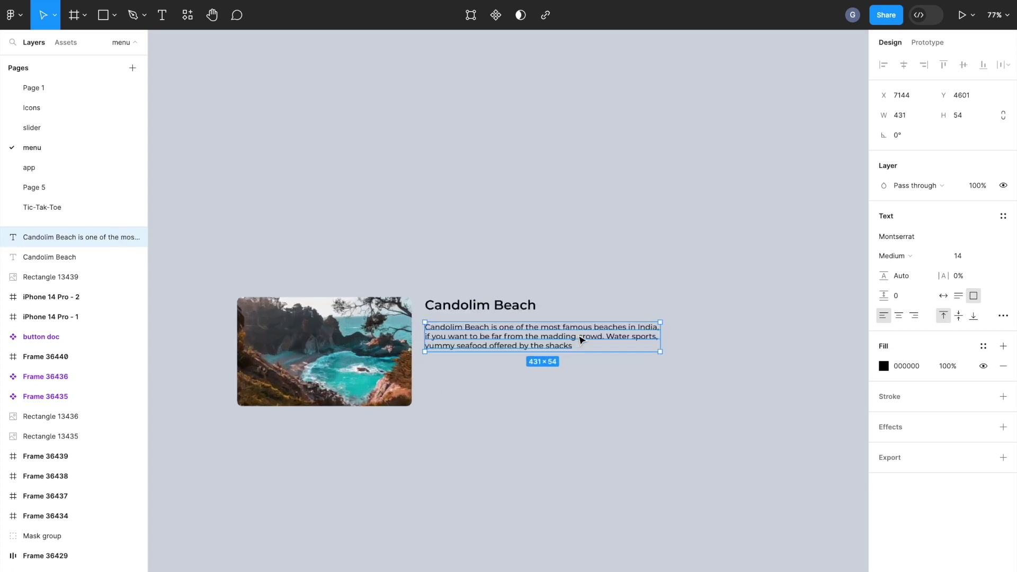
left_click_drag(734, 350, 698, 348)
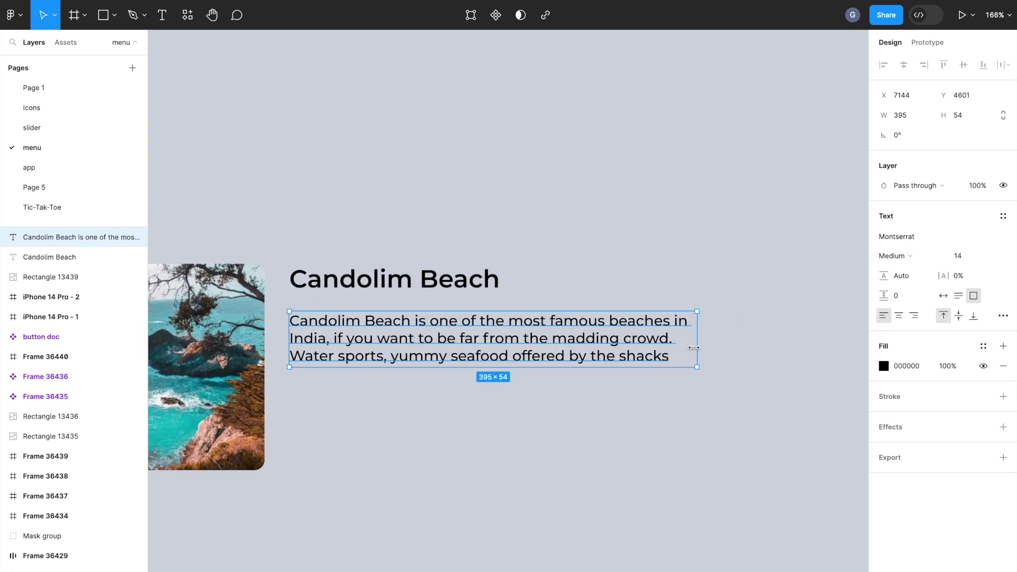
left_click(444, 281)
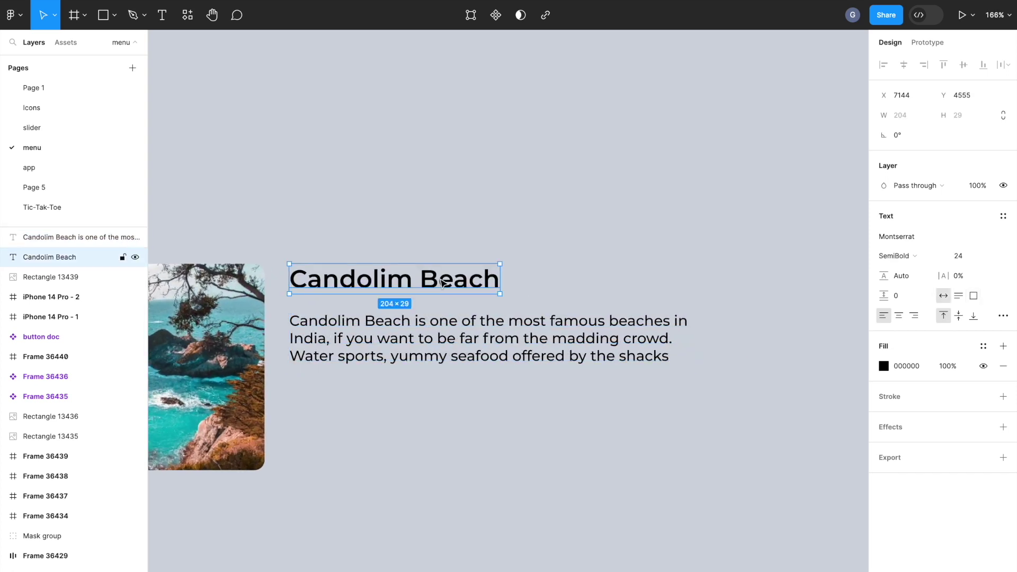
Change the heading font to Poppins at size 18.
left_click(914, 245)
type("pop")
key("Return")
left_click(977, 256)
type("19")
key("Return")
key("Down")
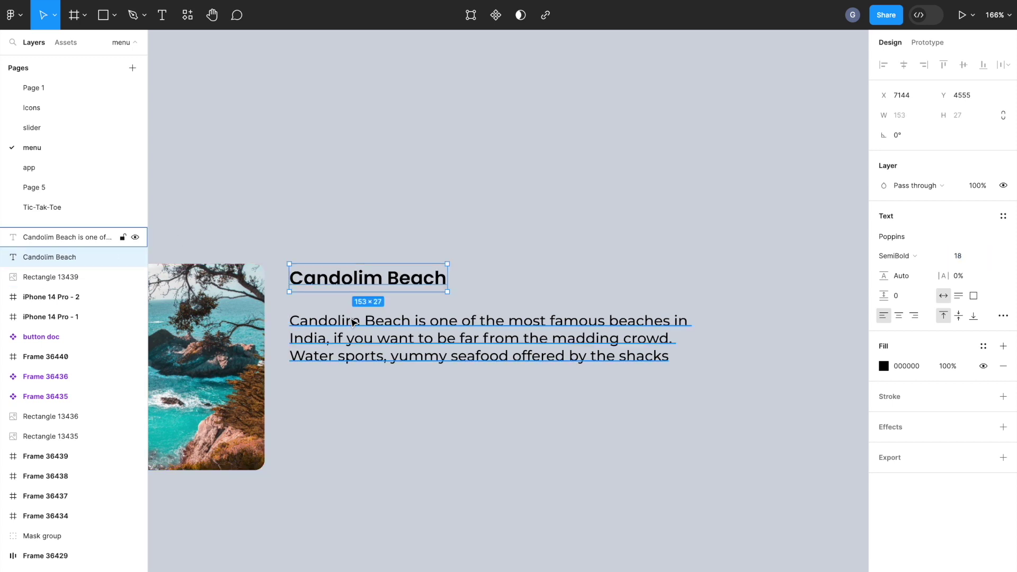
Make the paragraph 12 px Regular with 18 line height and 60% fill opacity.
left_click(342, 329)
left_click(974, 257)
key("Down")
key("Down")
left_click(904, 275)
type("19")
key("Return")
key("Up")
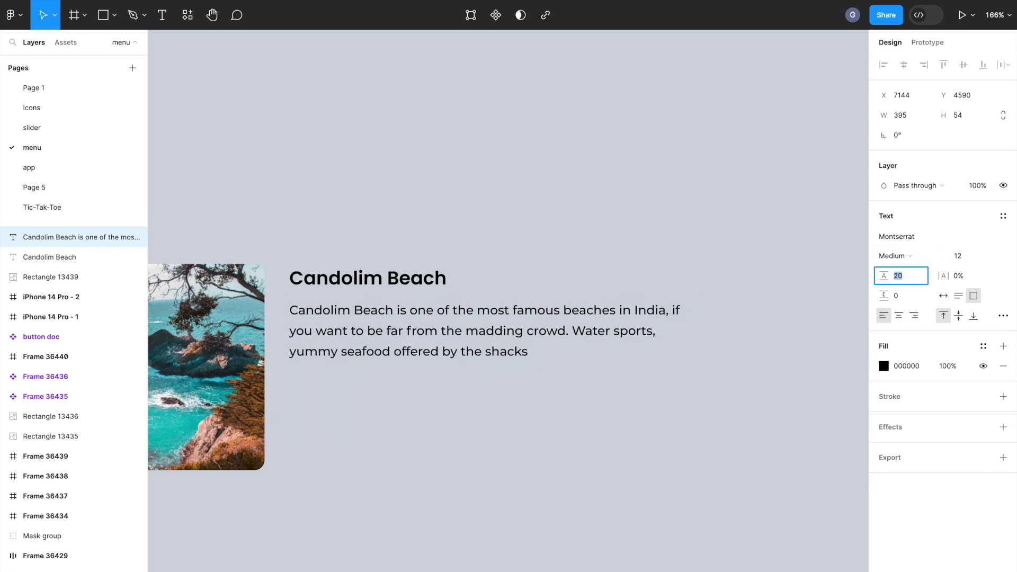
key("Down")
key("Down")
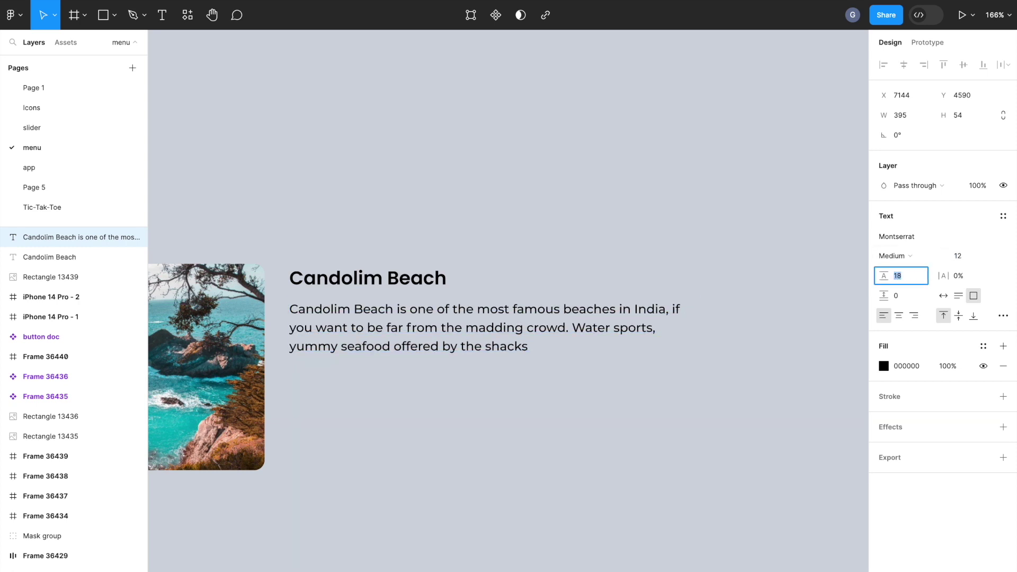
left_click(900, 256)
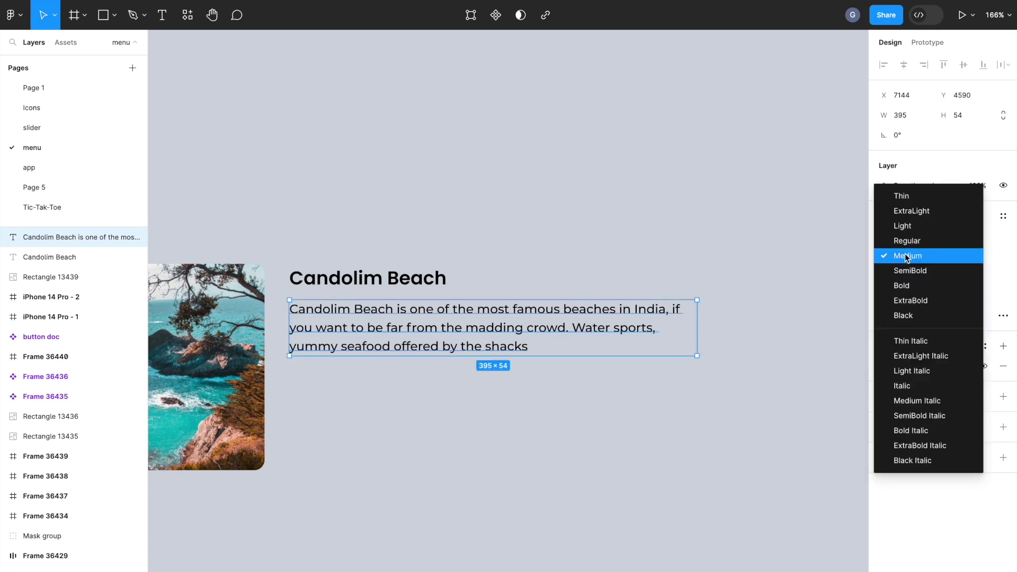
left_click(907, 241)
type("60")
key("Return")
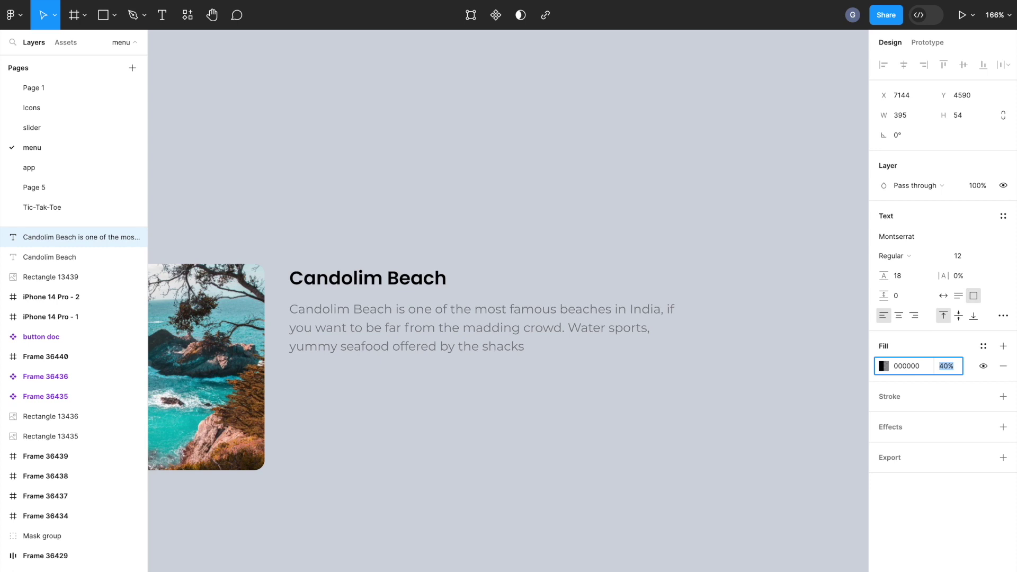
Nudge the paragraph two pixels lower beneath the heading.
left_click(536, 410)
scroll(545, 411, "up", 2)
left_click(410, 236)
key("Down")
key("Down")
key("Down")
key("Down")
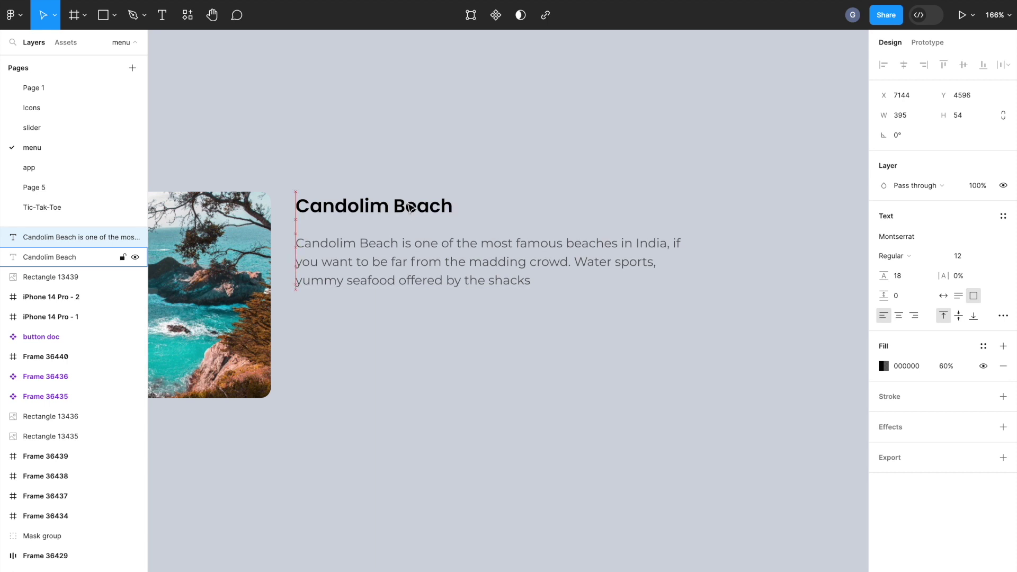
key("Down")
key("Down")
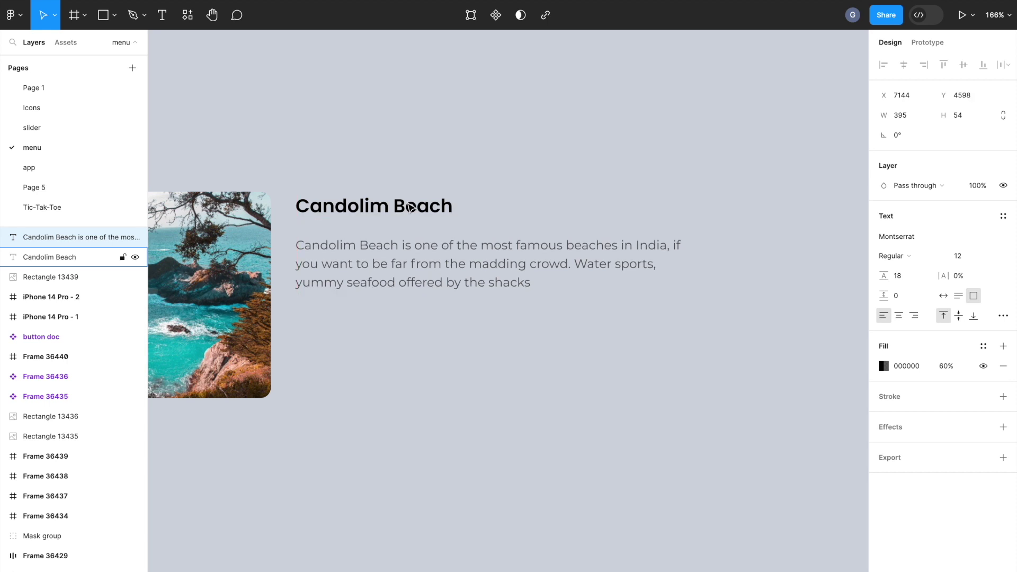
left_click(454, 382)
scroll(457, 382, "left", 4)
scroll(457, 383, "left", 1)
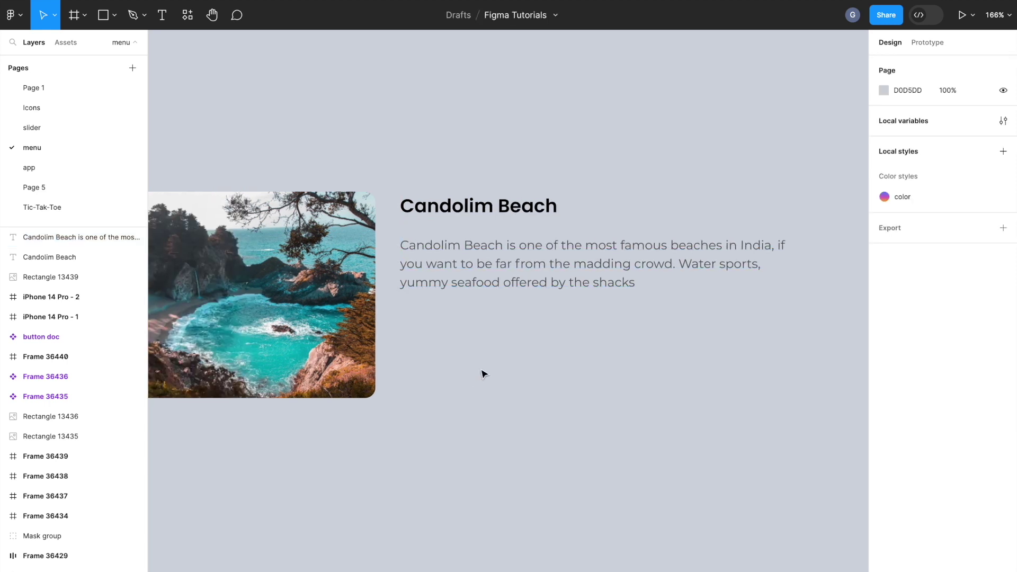
Duplicate the heading below the paragraph and retype it as '#beach'.
mouse_move(479, 204)
left_mouse_down()
mouse_move(480, 344)
mouse_move(328, 324)
left_mouse_up()
double_click(476, 343)
type("#beach")
key("Escape")
left_click_drag(459, 344, 498, 345)
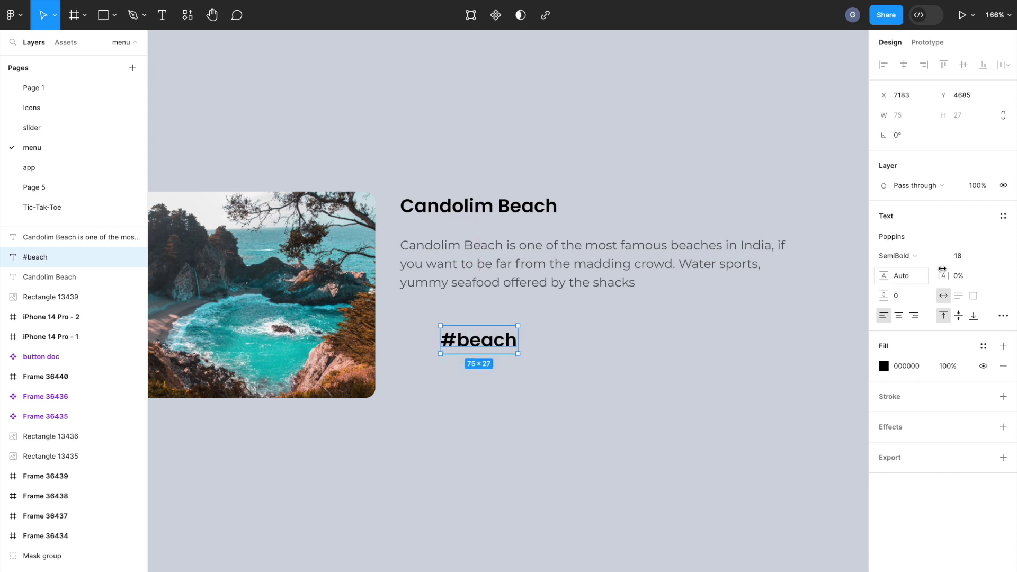
Set the #beach tag to 13 px Medium and wrap it in an auto-layout frame.
type("12")
key("Return")
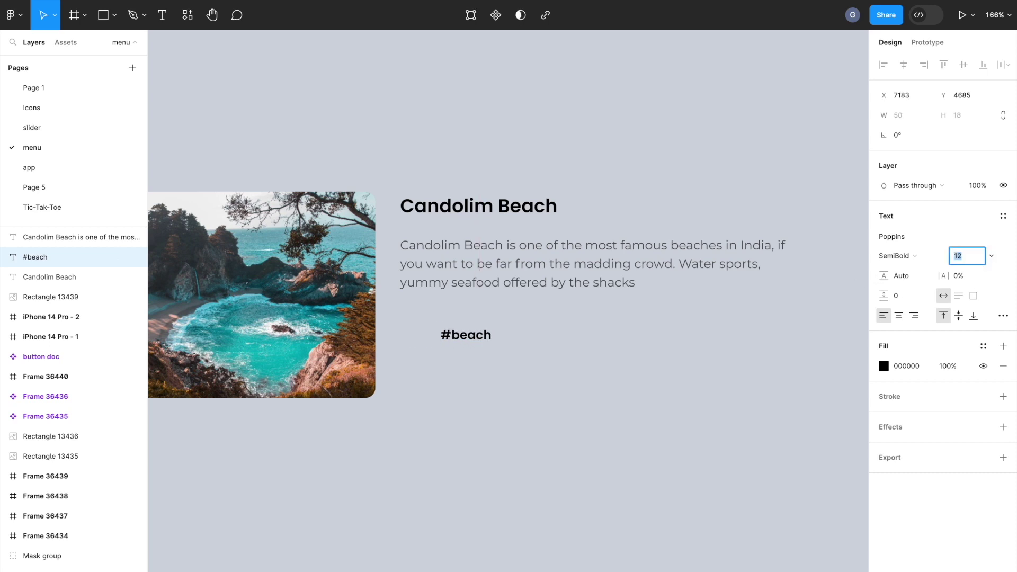
left_click(45, 148)
left_click(474, 334)
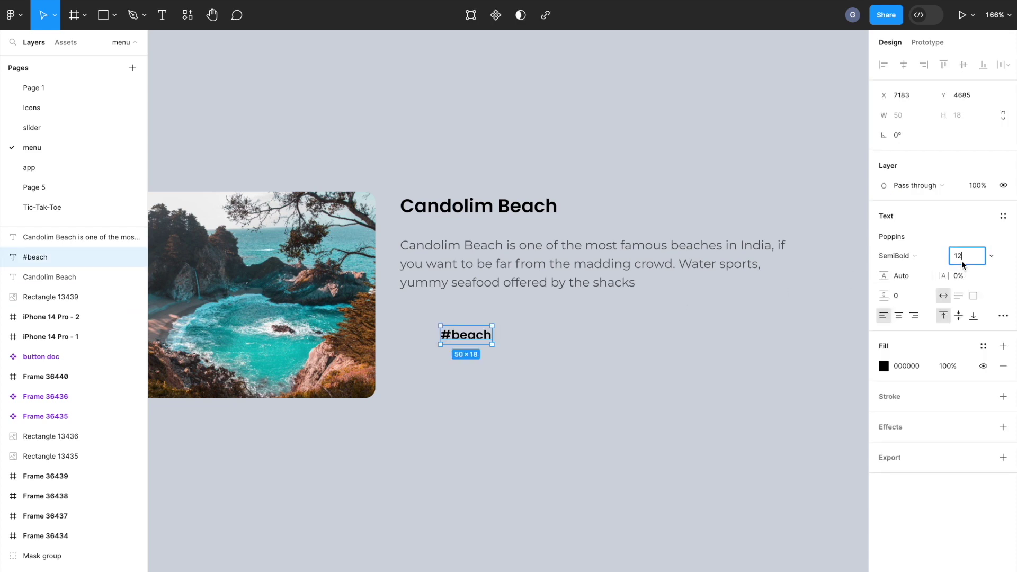
key("Up")
left_click(901, 256)
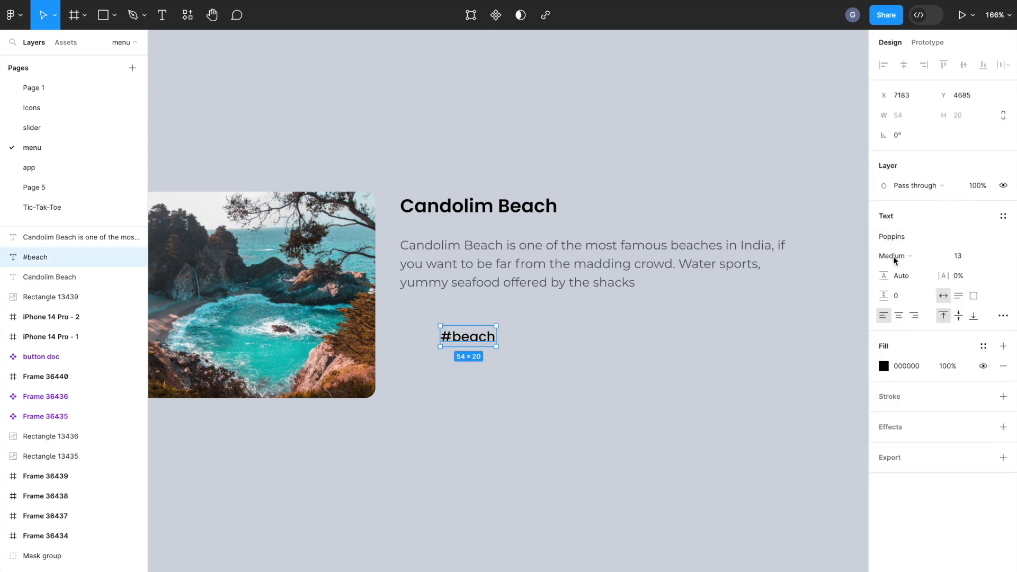
key("shift+a")
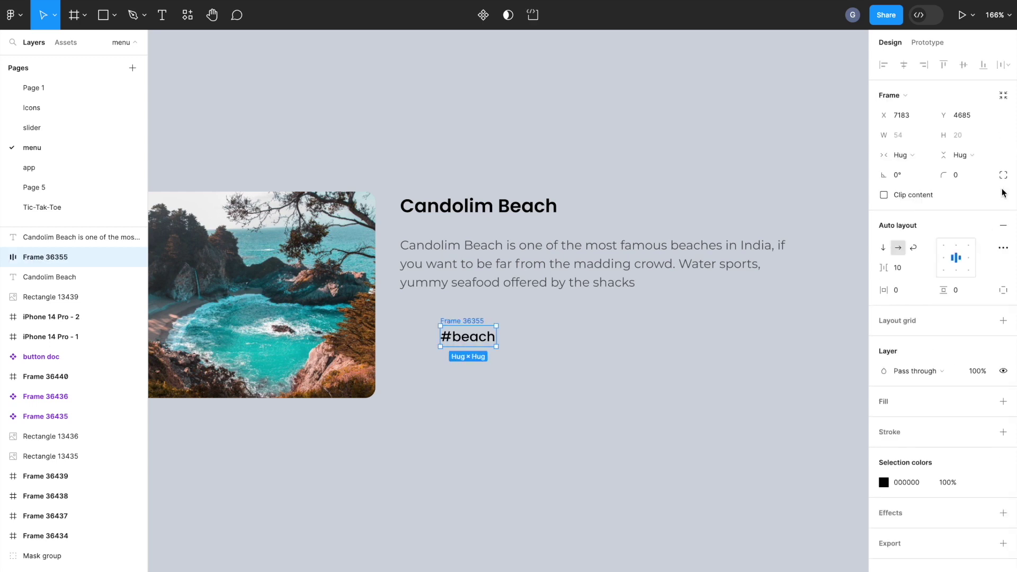
Give the #beach tag 4 px vertical and 10 px horizontal padding.
left_click(960, 290)
type("4")
key("Return")
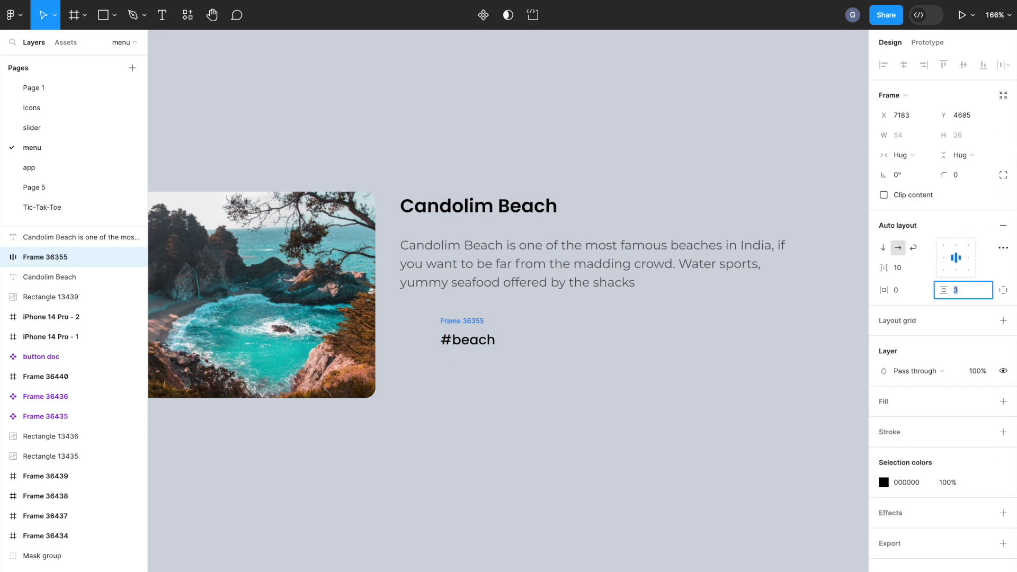
left_click(914, 291)
key("Up")
key("Up")
key("Up")
key("Up")
key("Up")
key("Up")
key("Up")
key("Up")
key("Up")
key("Up")
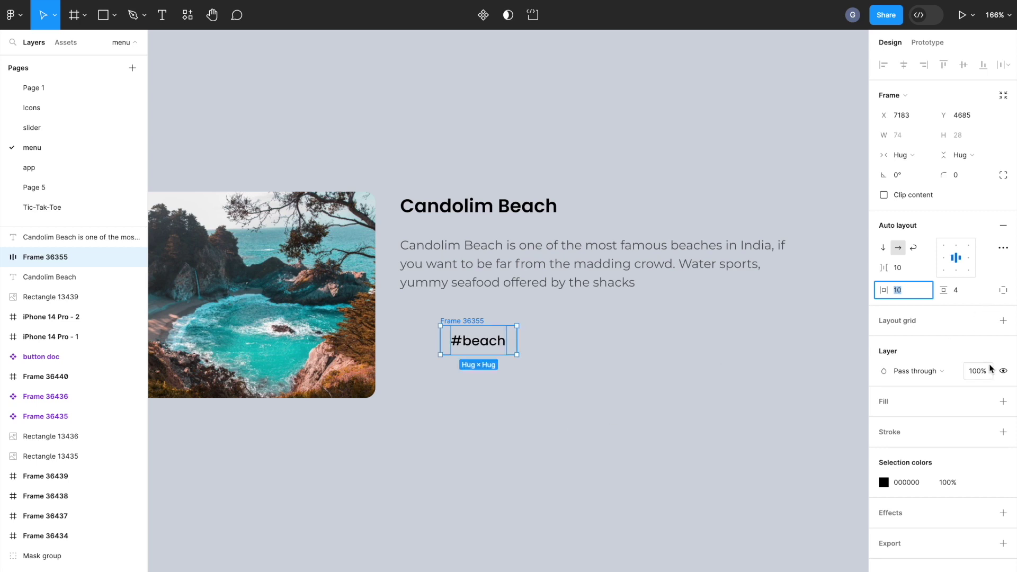
Add a 1 px border to the #beach tag and round its corners to 6.
left_click(1003, 431)
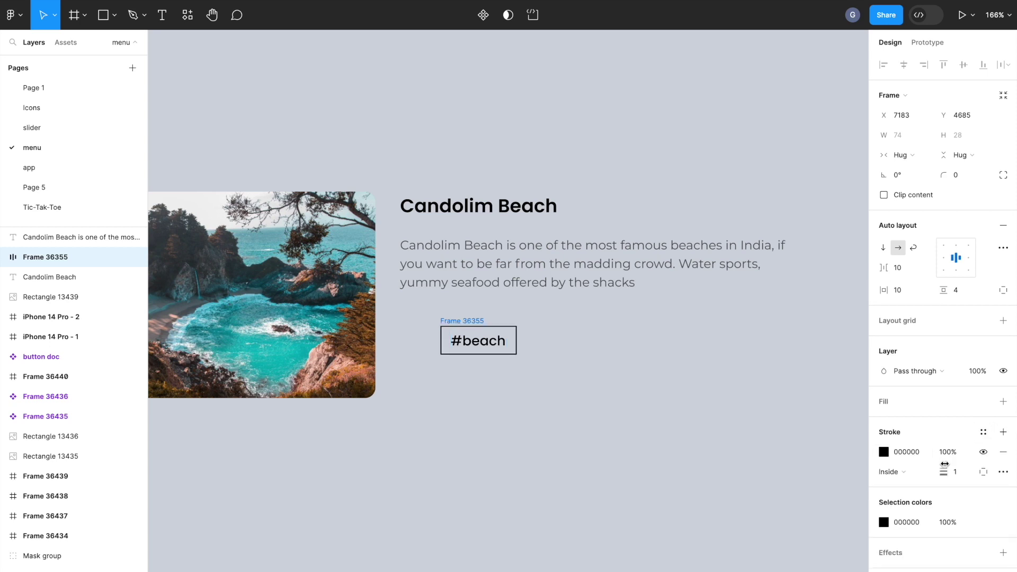
left_click(984, 432)
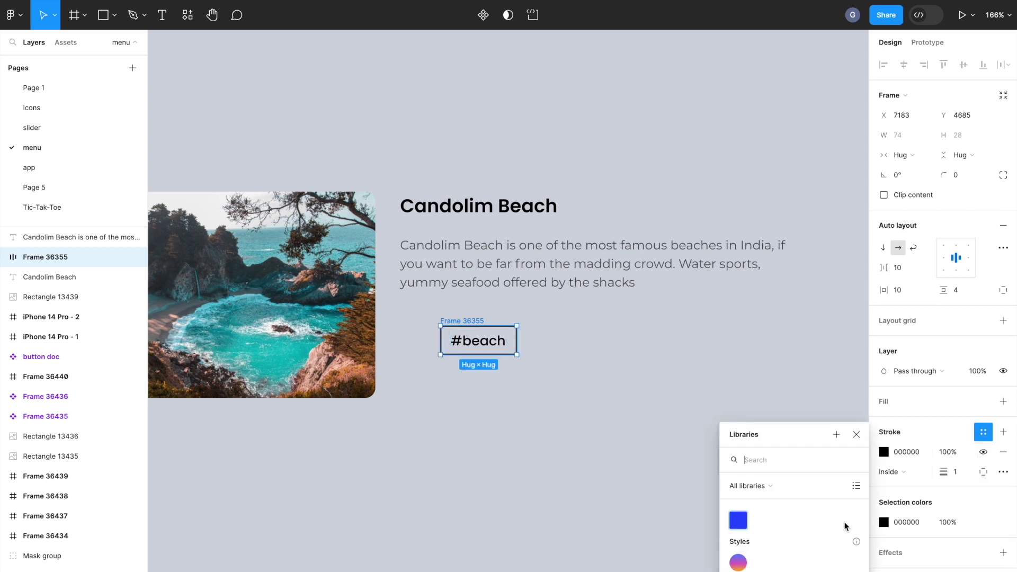
key("Escape")
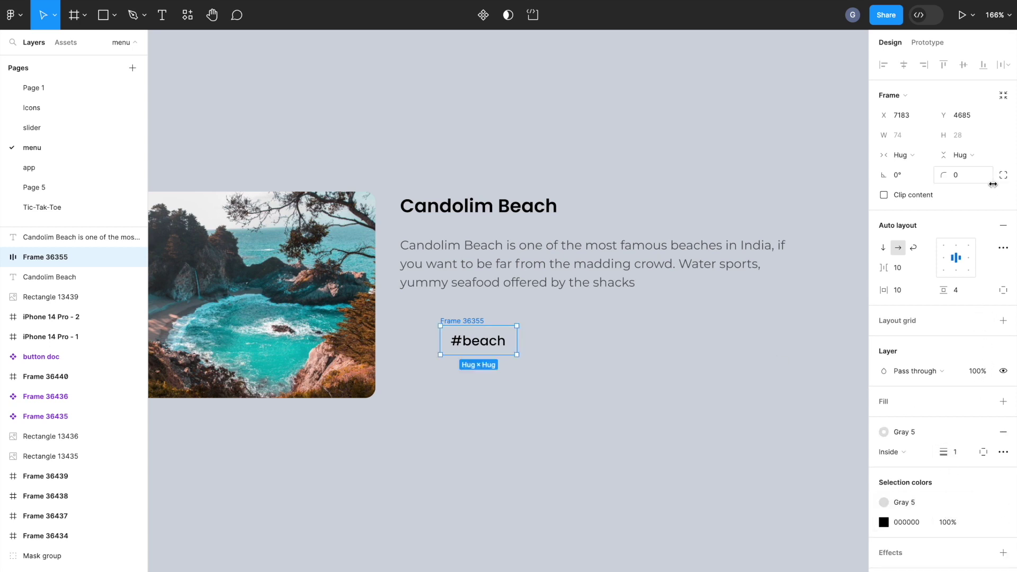
left_click(974, 176)
type("6")
key("Return")
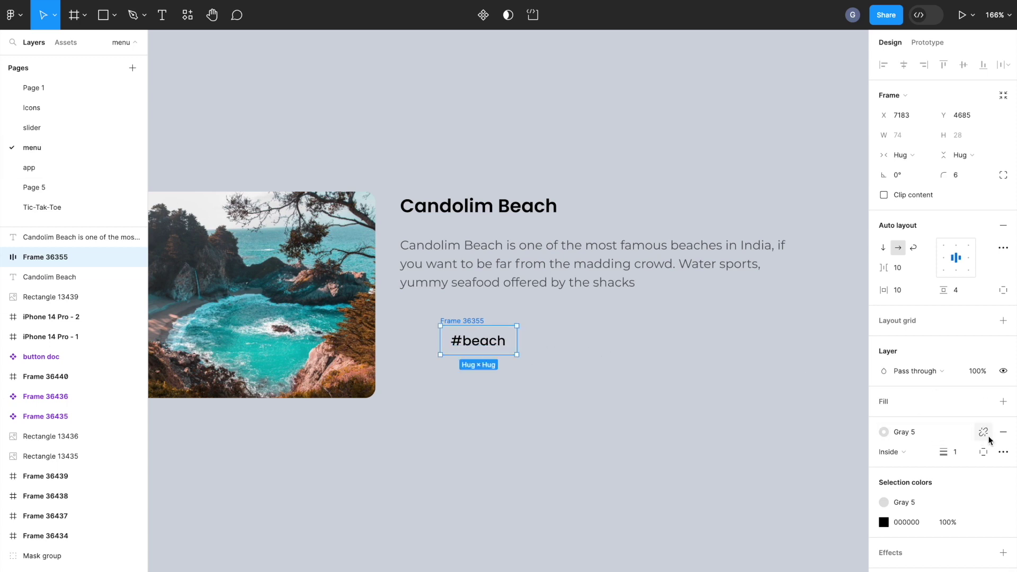
Detach the Gray 5 border style and set the border colour to light grey BFBFBF.
left_click(983, 432)
left_click(883, 452)
left_click_drag(767, 427, 718, 418)
left_click(665, 421)
left_click(433, 325)
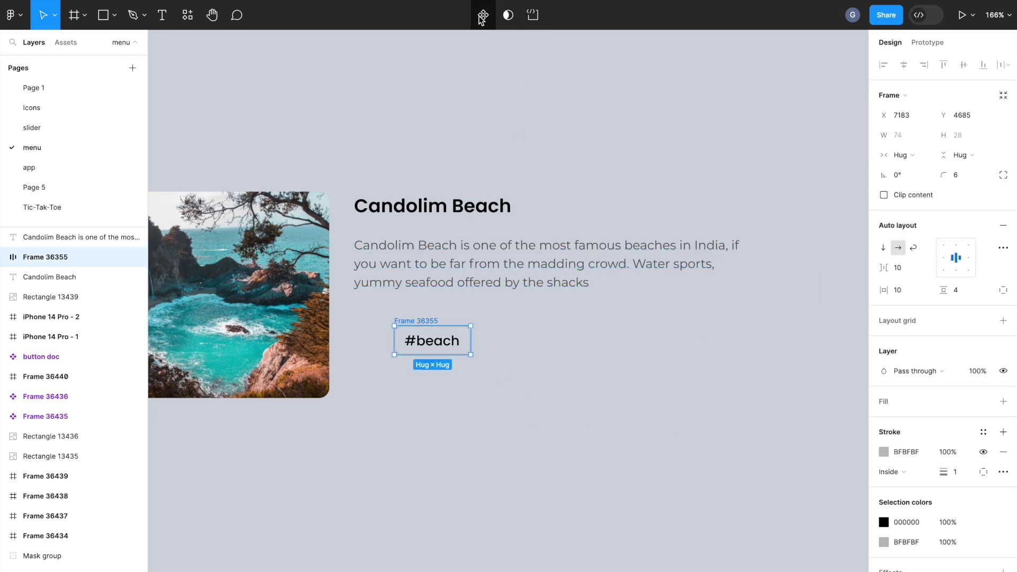
Make the #beach tag a component and duplicate the chips into a row of four.
left_click(483, 15)
mouse_move(435, 320)
left_mouse_down()
mouse_move(479, 71)
mouse_move(398, 328)
mouse_move(484, 331)
left_mouse_up()
left_click(404, 322, "shift")
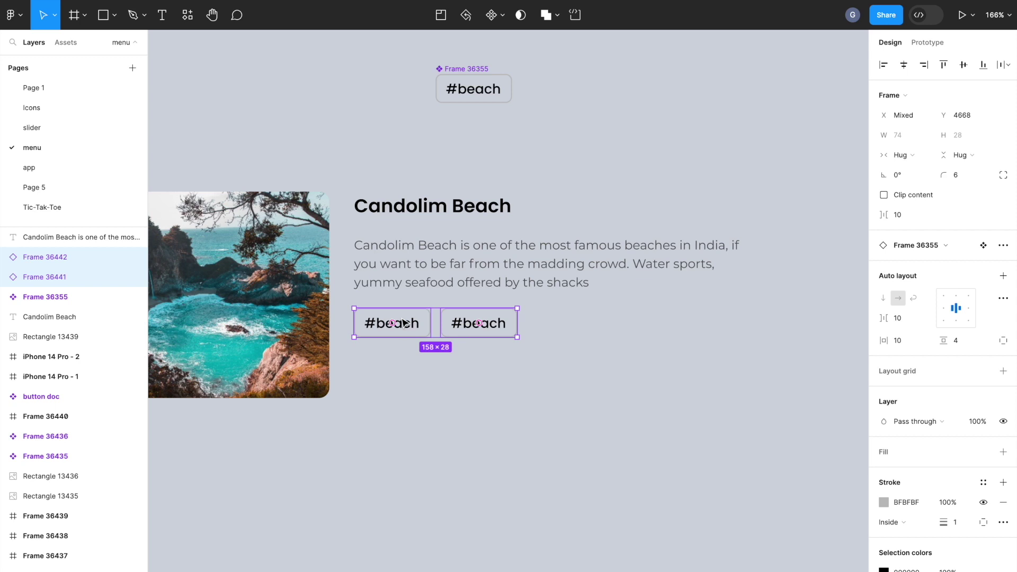
left_click_drag(463, 329, 637, 330)
left_click(672, 367)
Wrap the four #beach chips in a wrapping auto-layout row with 8 px gaps.
left_click_drag(682, 364, 376, 316)
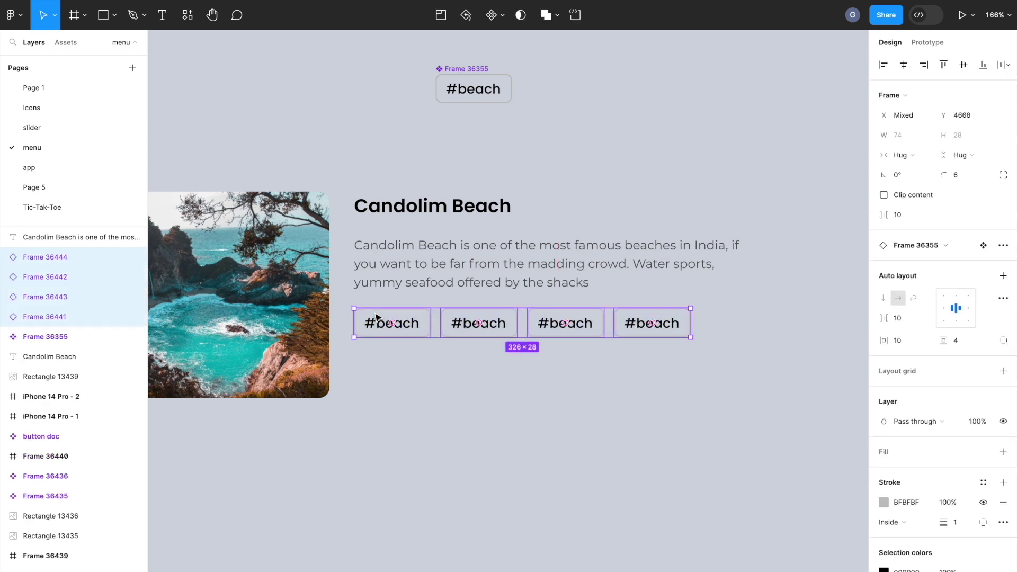
left_click(1002, 275)
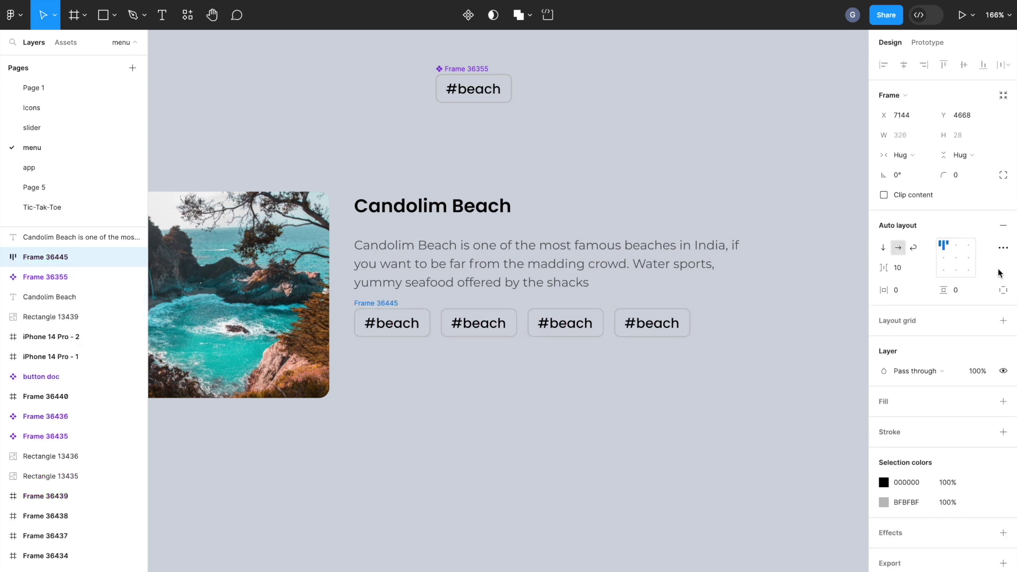
left_click(900, 267)
type("8")
key("Return")
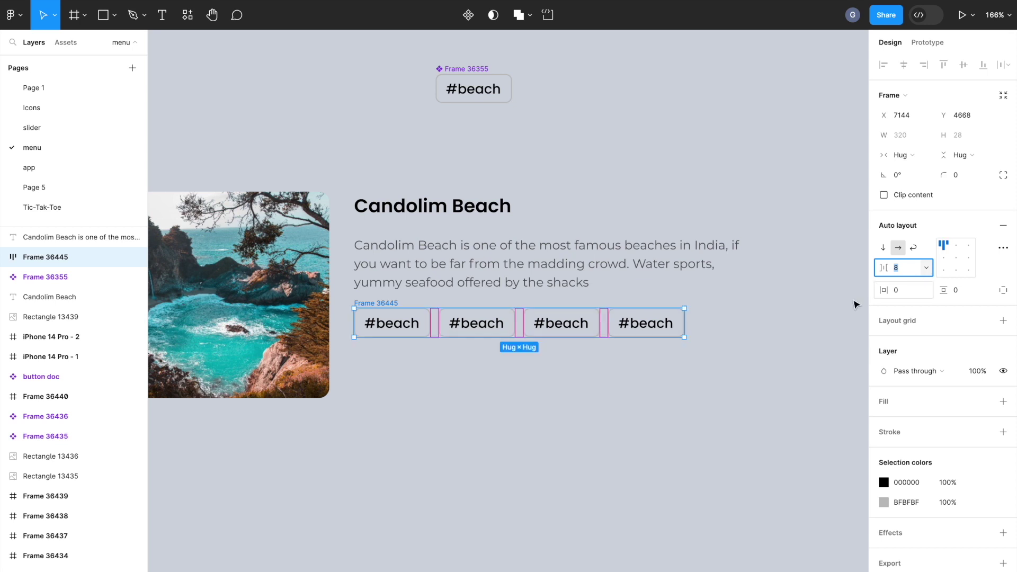
left_click(912, 247)
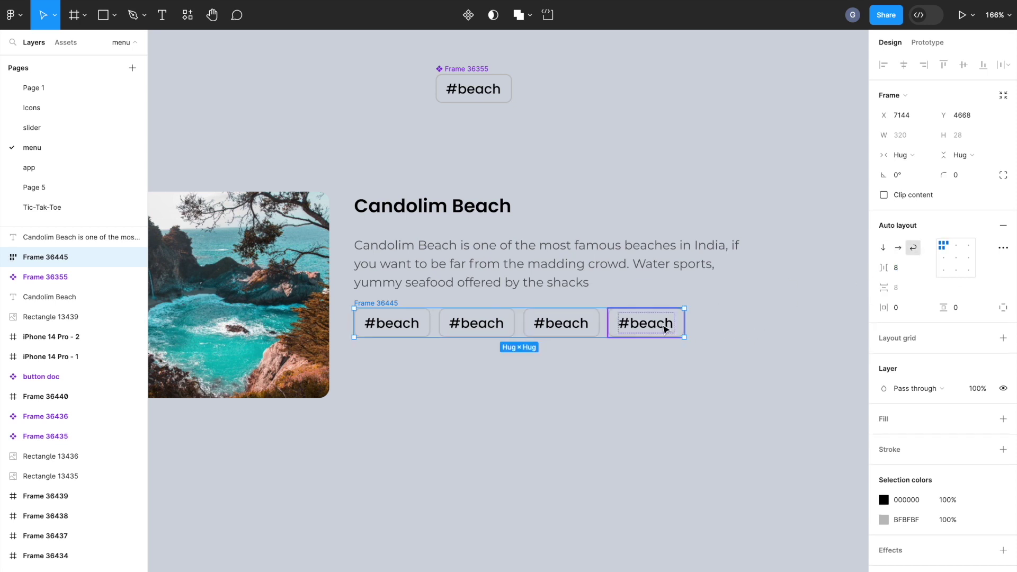
Duplicate the fourth #beach chip to add a fifth tag.
left_click(666, 328)
key("ctrl+d")
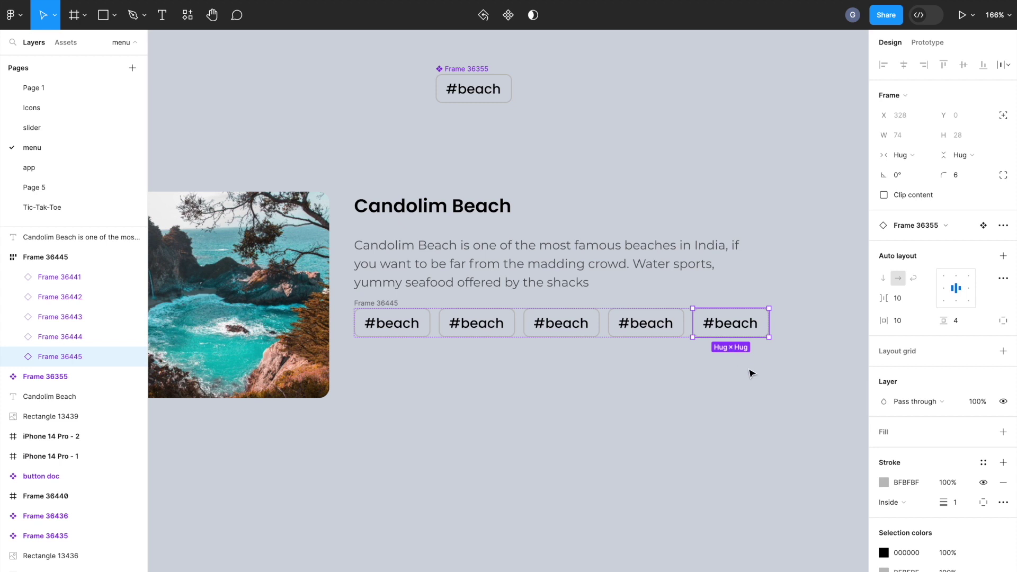
left_click(751, 373)
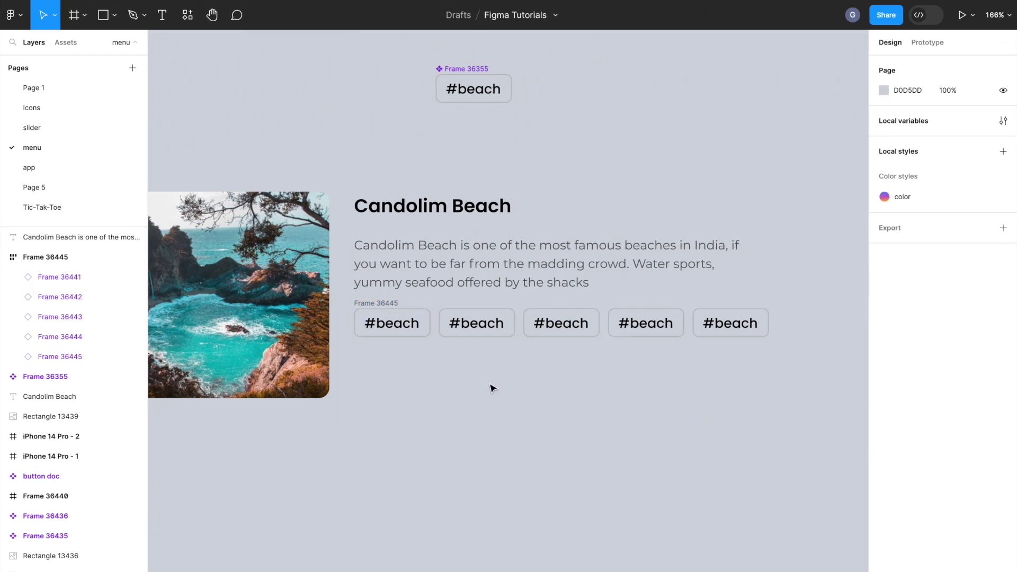
Relabel the second and third tags as #summer and #ocean.
double_click(479, 325)
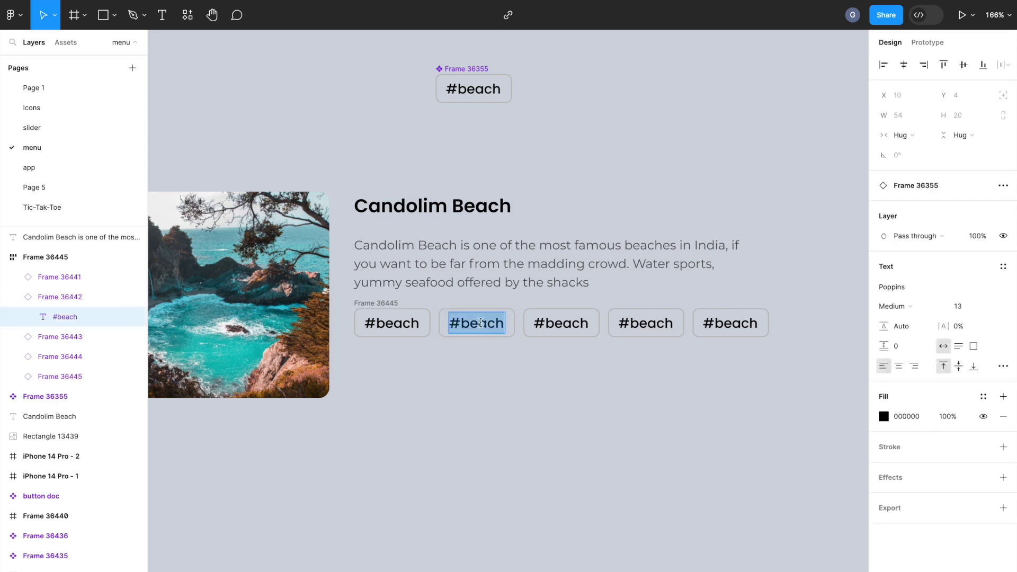
double_click(481, 324)
type("summer")
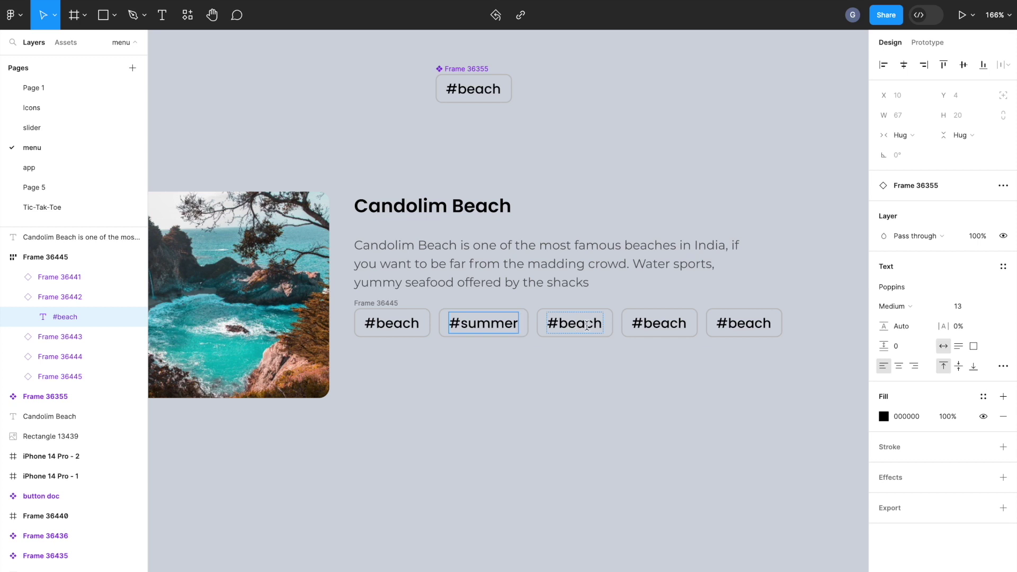
left_click(586, 325)
double_click(587, 325)
double_click(586, 324)
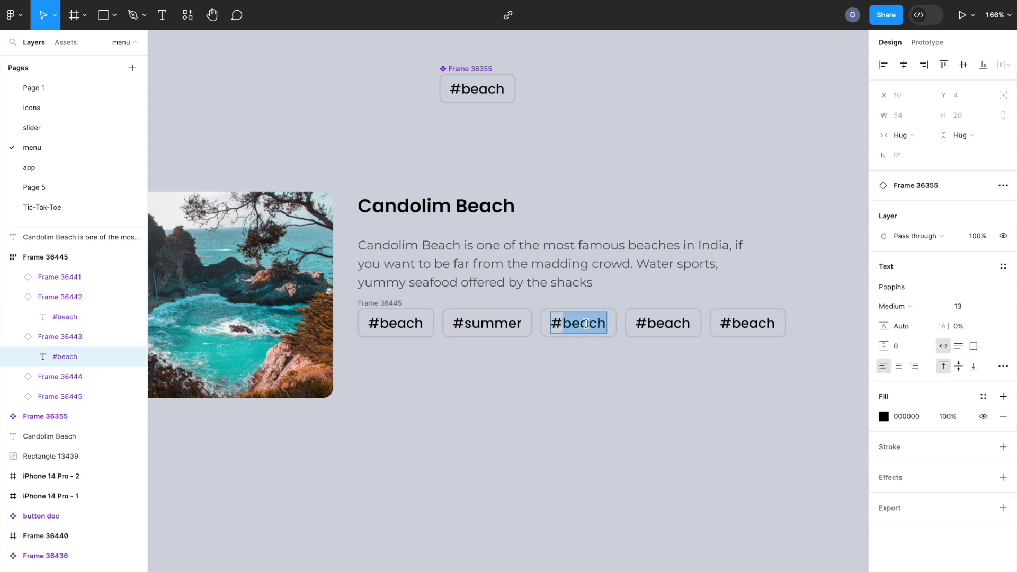
type("ocean")
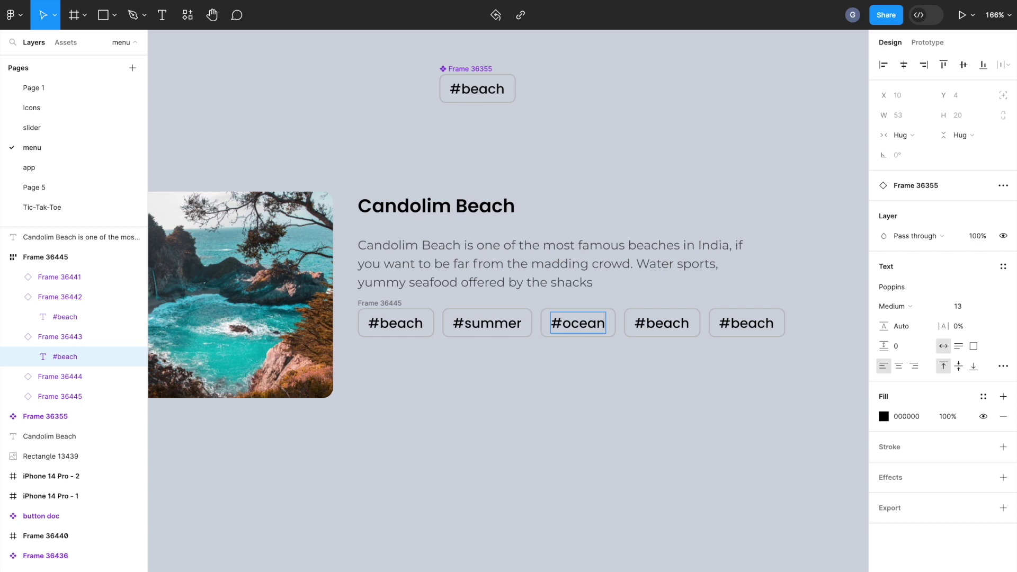
left_click(664, 325)
Relabel the fourth and fifth tags #sunsets and #goodfood, then copy the heading below them.
double_click(665, 325)
left_click(664, 324)
double_click(665, 324)
type("sunsets")
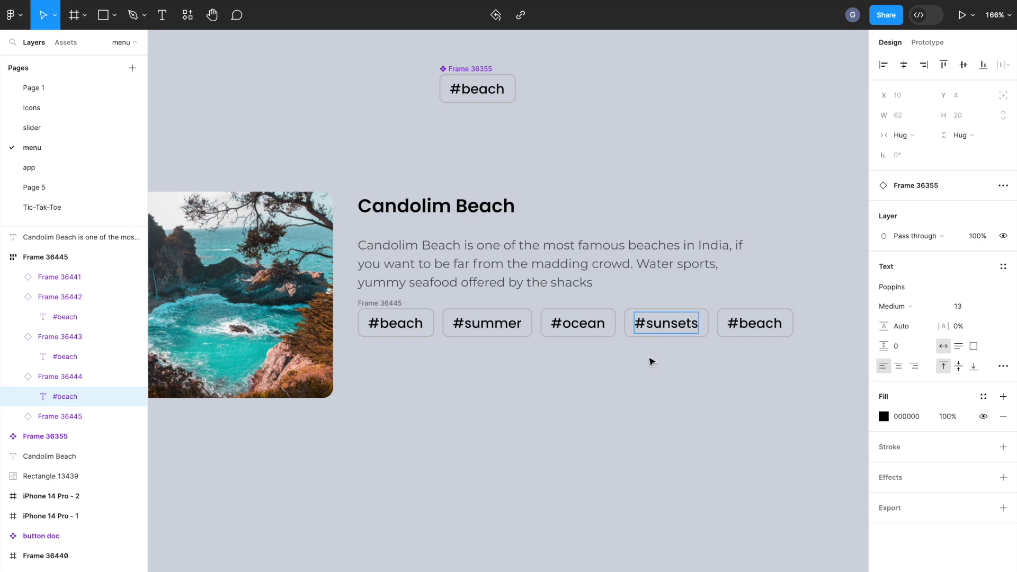
left_click(759, 323)
double_click(759, 323)
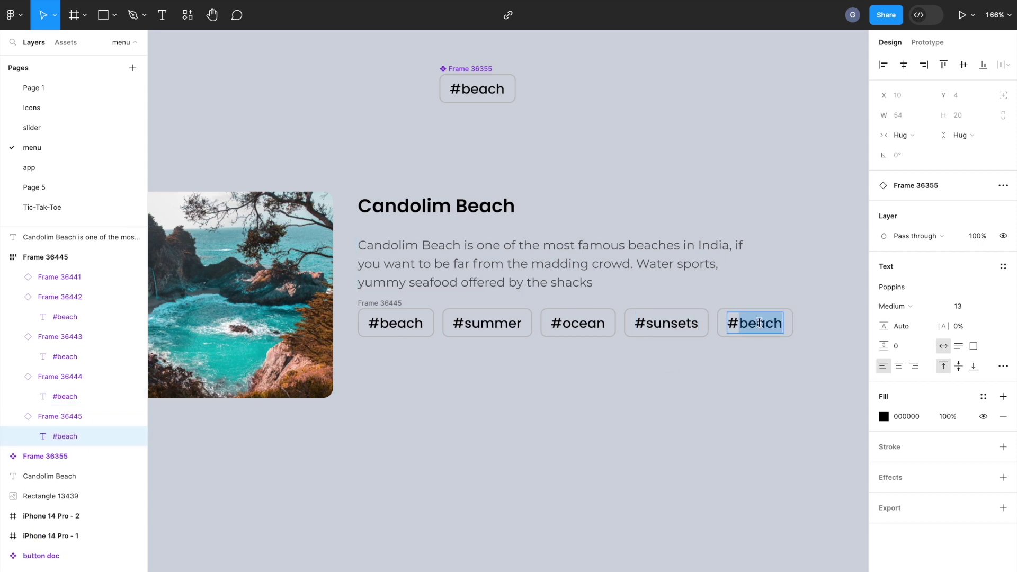
type("goog")
key("BackSpace")
type("dfoo")
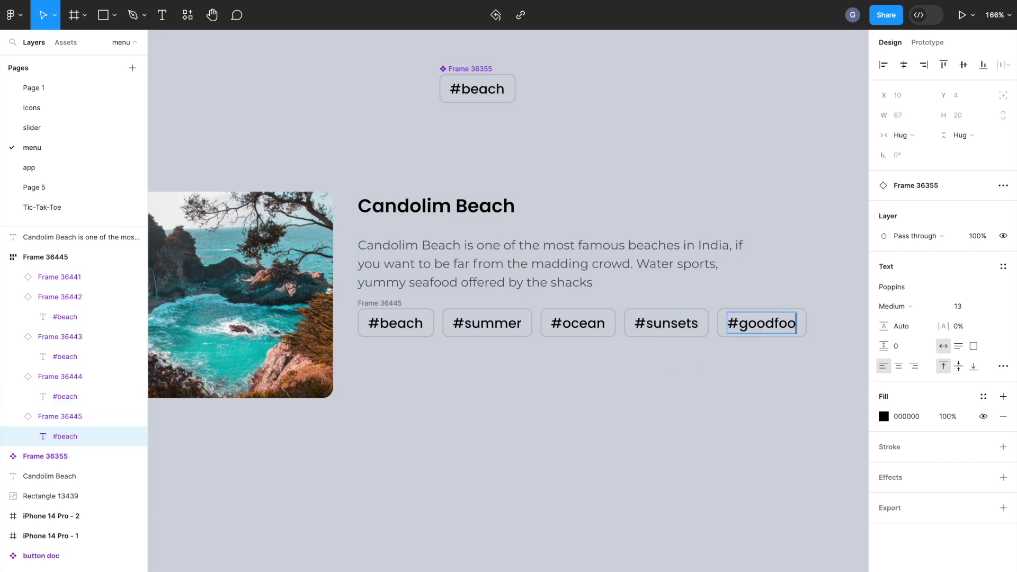
type("d")
left_click(720, 407)
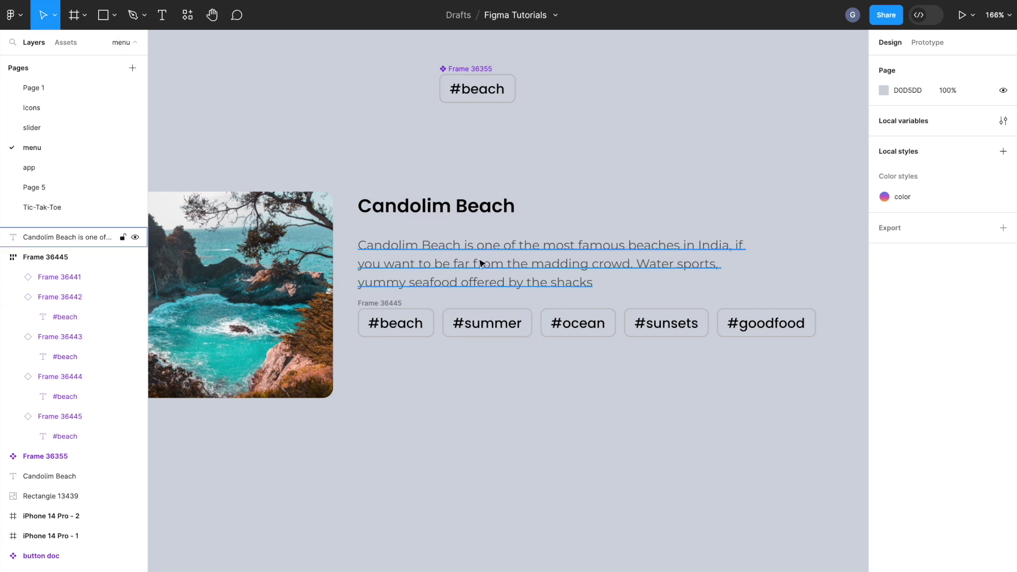
left_click_drag(479, 215, 479, 377)
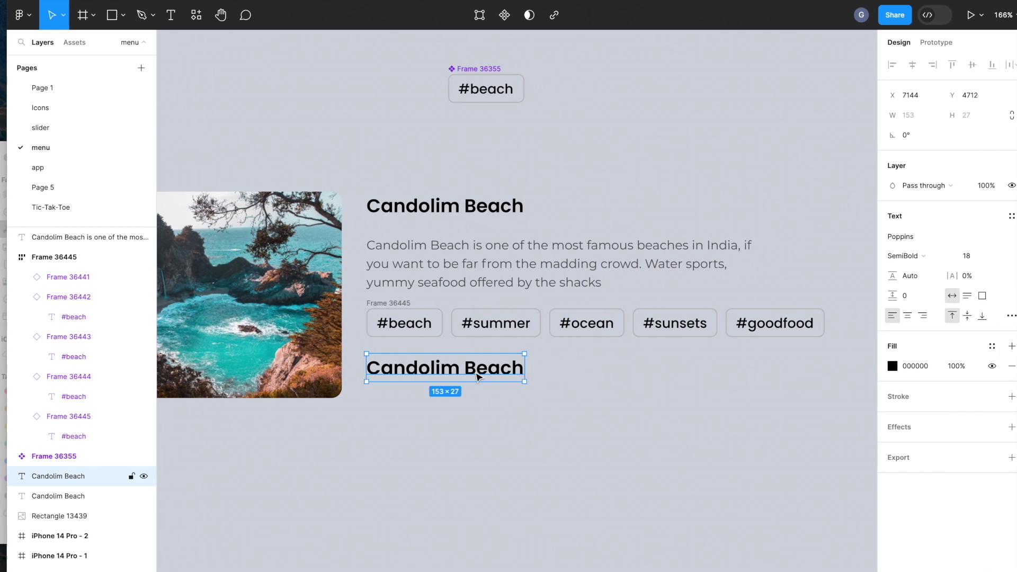
Change the heading copy's text to 'Book Now' and centre it below the tags.
double_click(482, 363)
type("Book ")
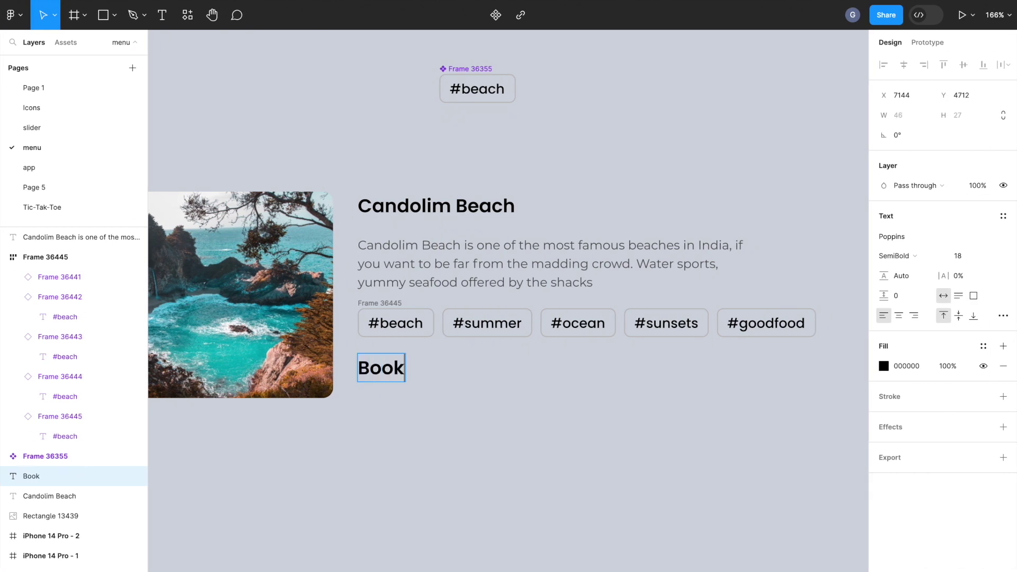
type("Now")
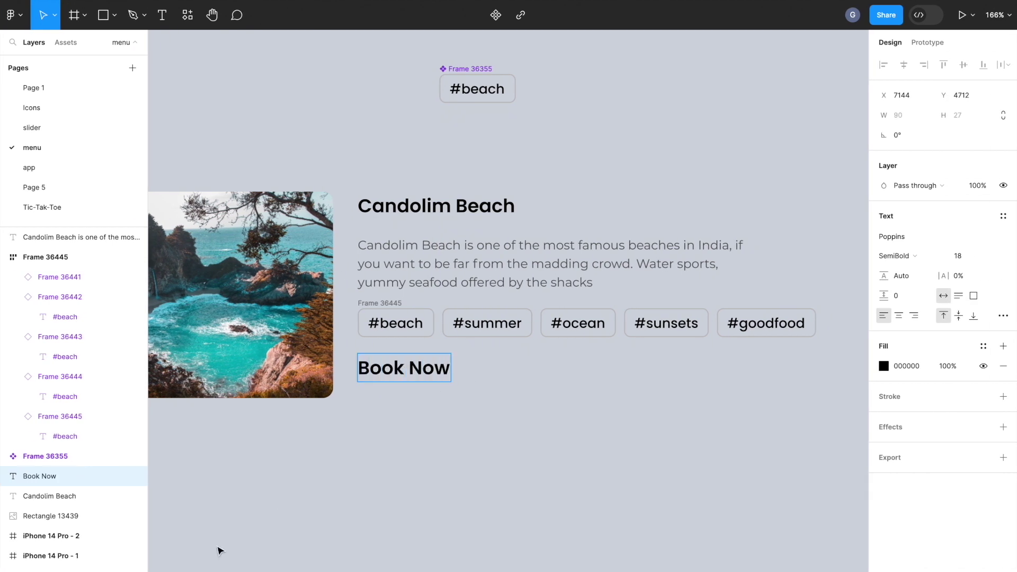
key("Escape")
left_click_drag(449, 370, 512, 375)
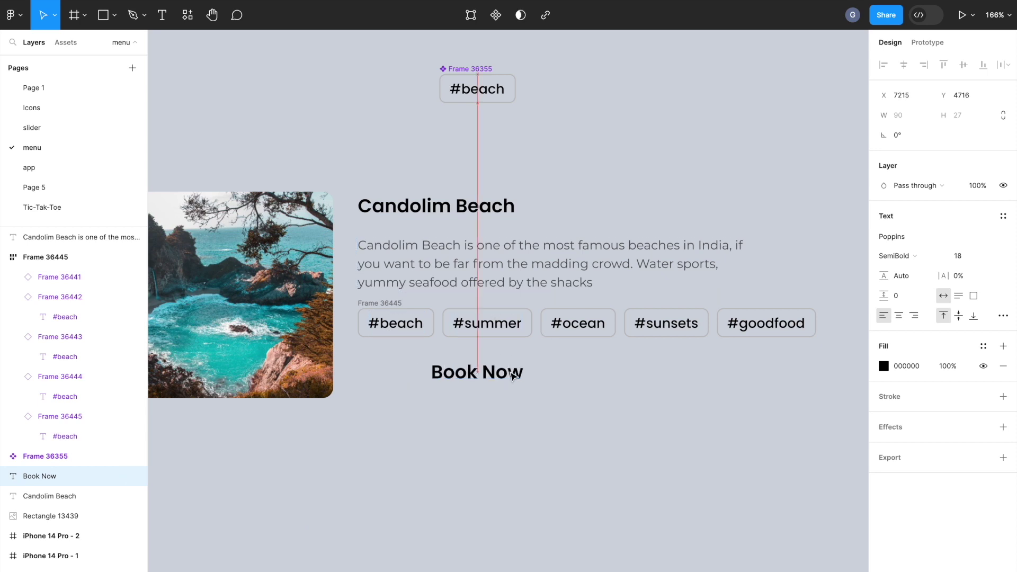
Shrink Book Now to font size 12 and wrap it in an auto-layout frame.
left_click(959, 257)
key("Down")
key("Down")
key("Down")
key("Down")
key("Down")
key("Down")
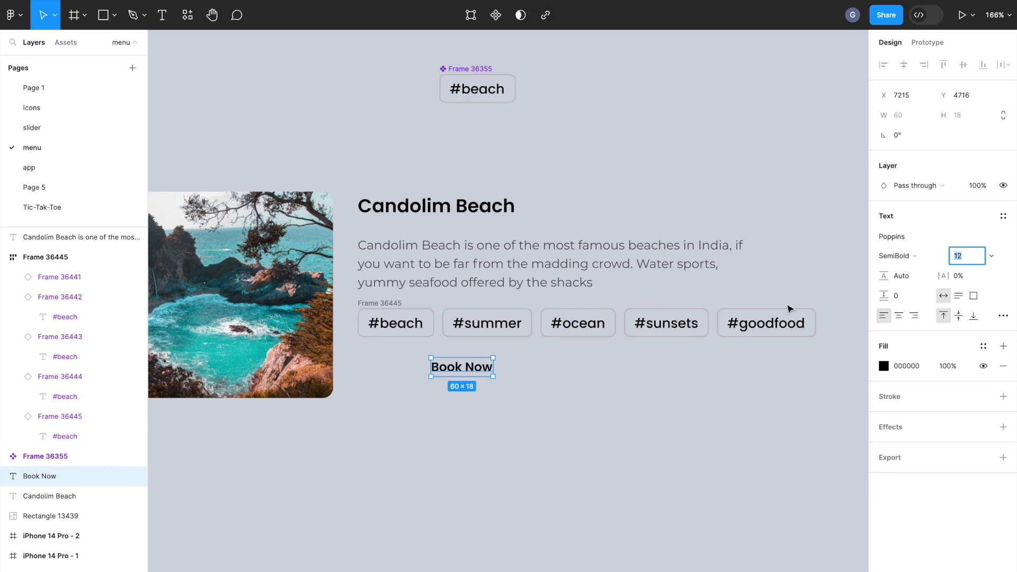
left_click_drag(445, 374, 468, 374)
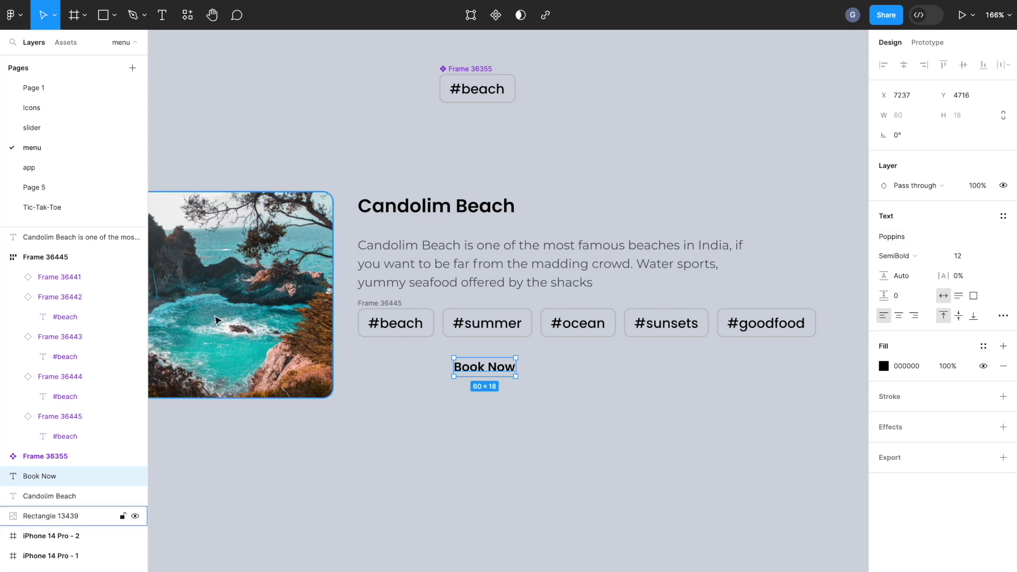
key("ctrl+g")
left_click(1003, 185)
Give Book Now 8 px vertical and 12 px horizontal padding, a fill, and left-align it under the tags.
left_click(962, 291)
type("8")
key("Return")
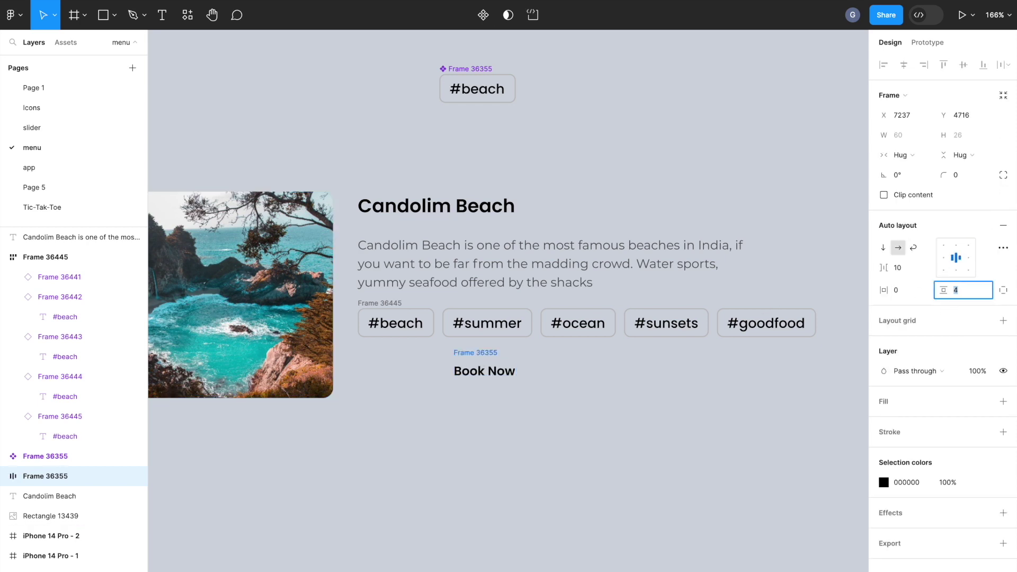
left_click(1002, 401)
type("12")
key("Return")
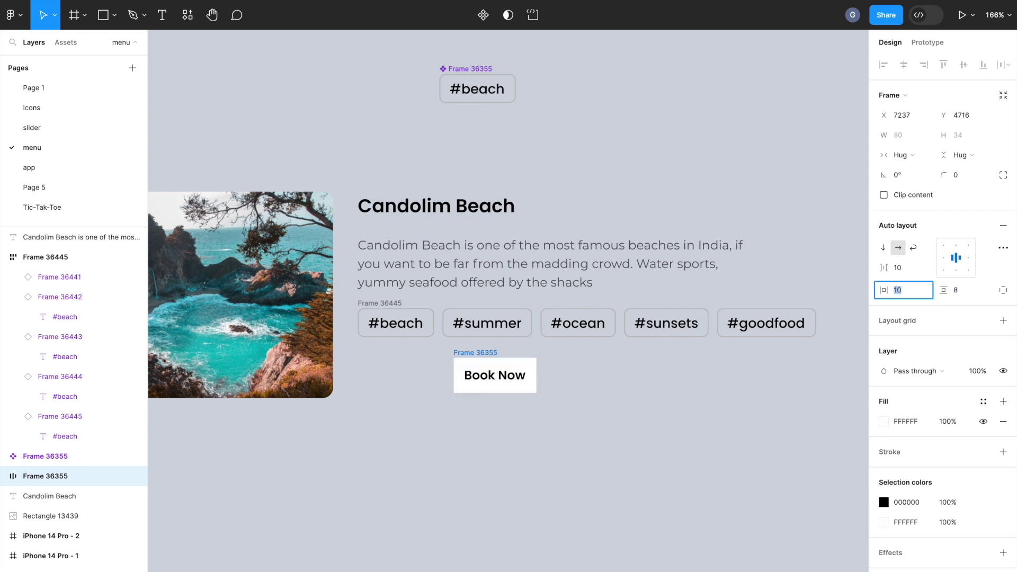
left_click_drag(484, 352, 392, 351)
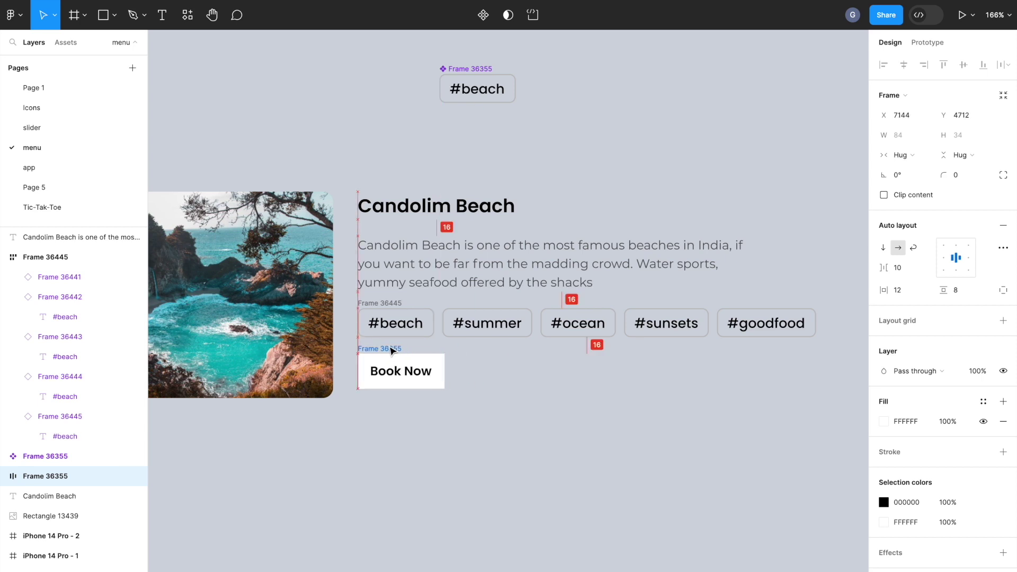
Round the button's corners, fill it with teal 0E98AD sampled from the photo, and make its text white.
left_click(964, 177)
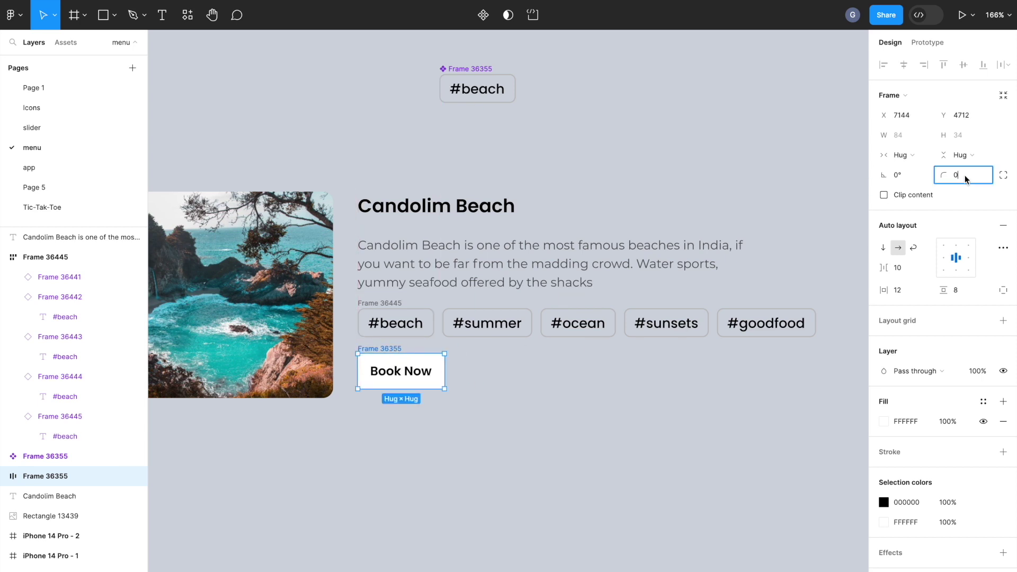
type("10")
key("Return")
scroll(556, 388, "left", 3)
left_click(884, 421)
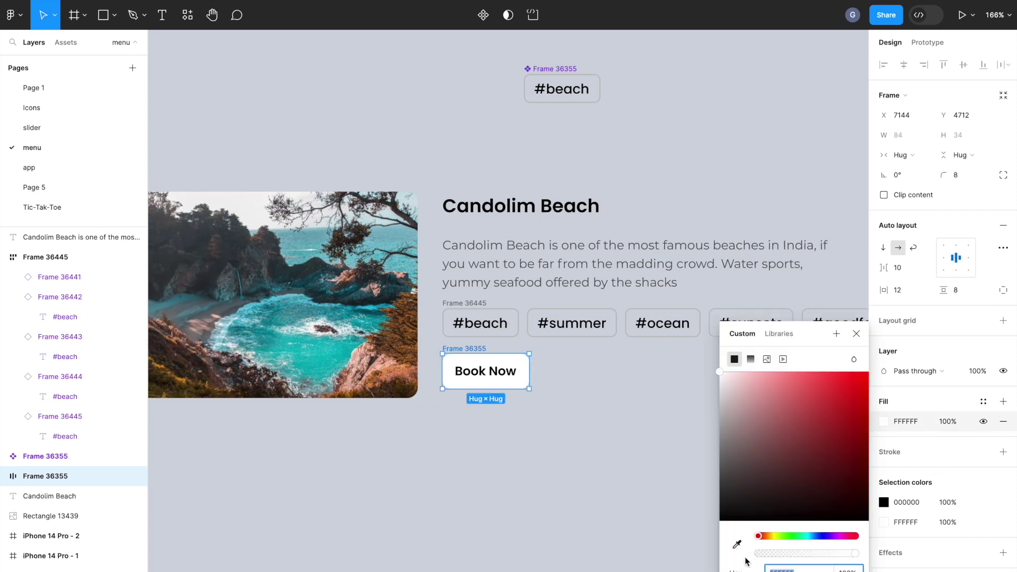
left_click(736, 544)
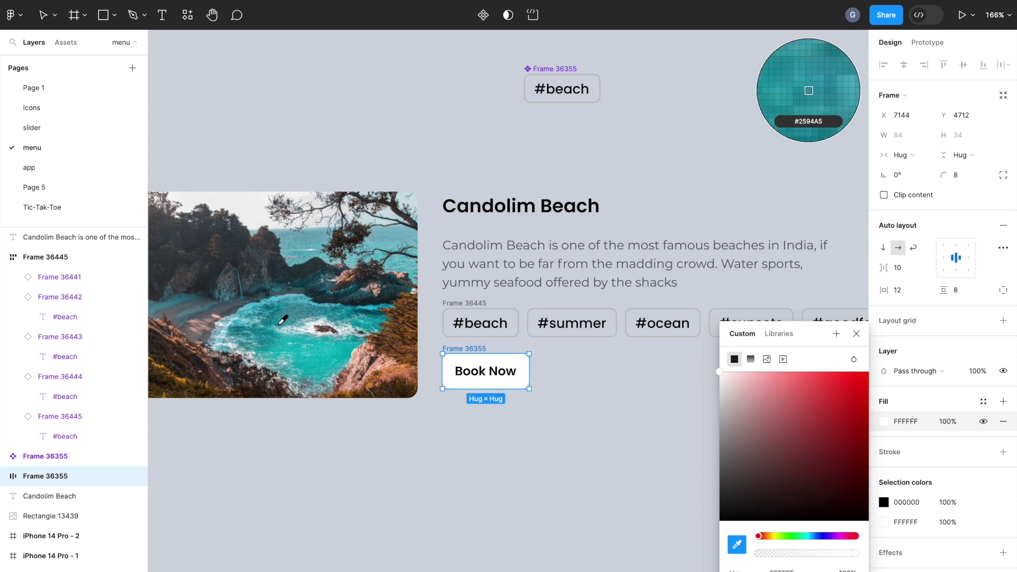
left_click(268, 323)
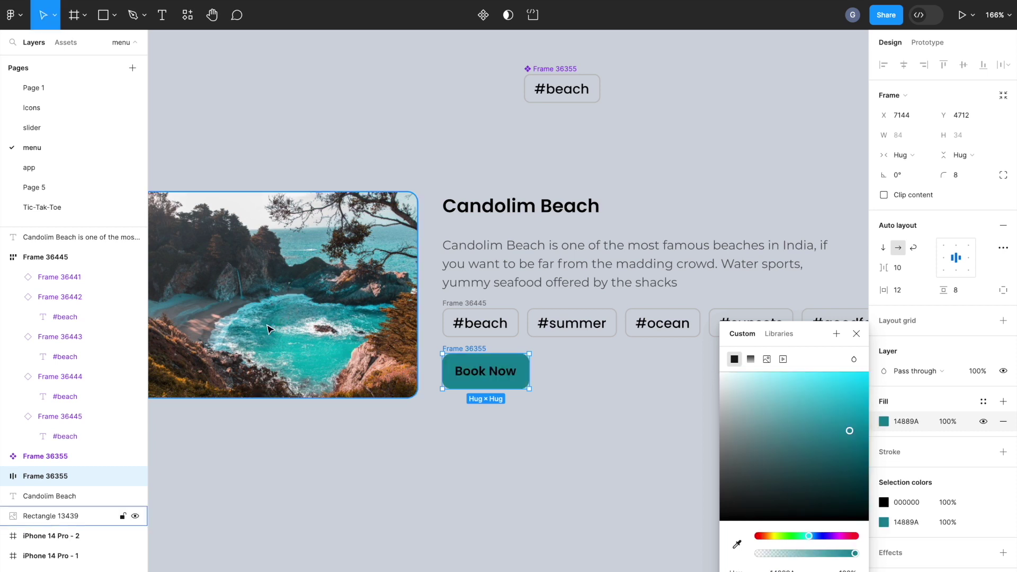
left_click_drag(846, 433, 857, 422)
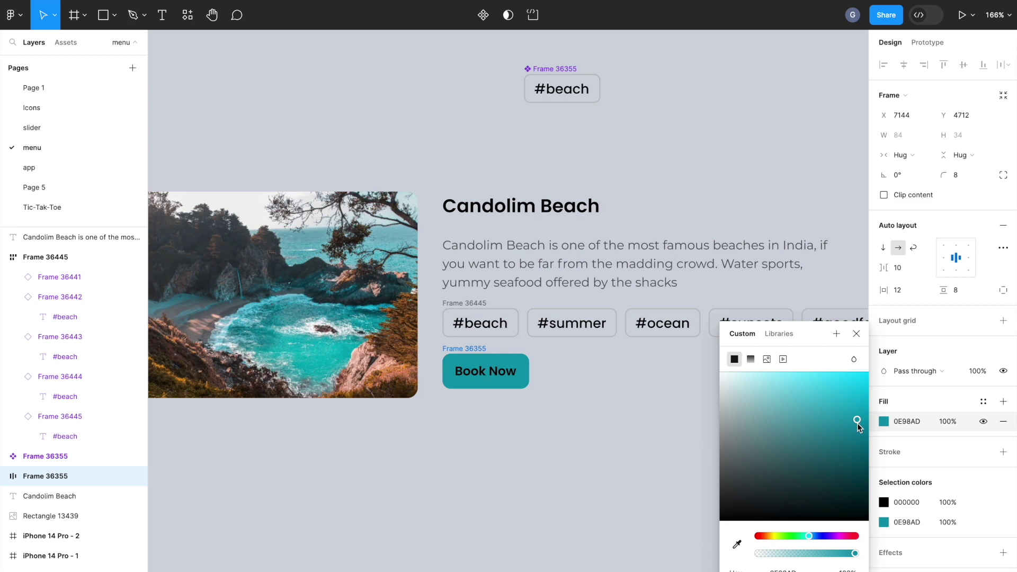
left_click(884, 502)
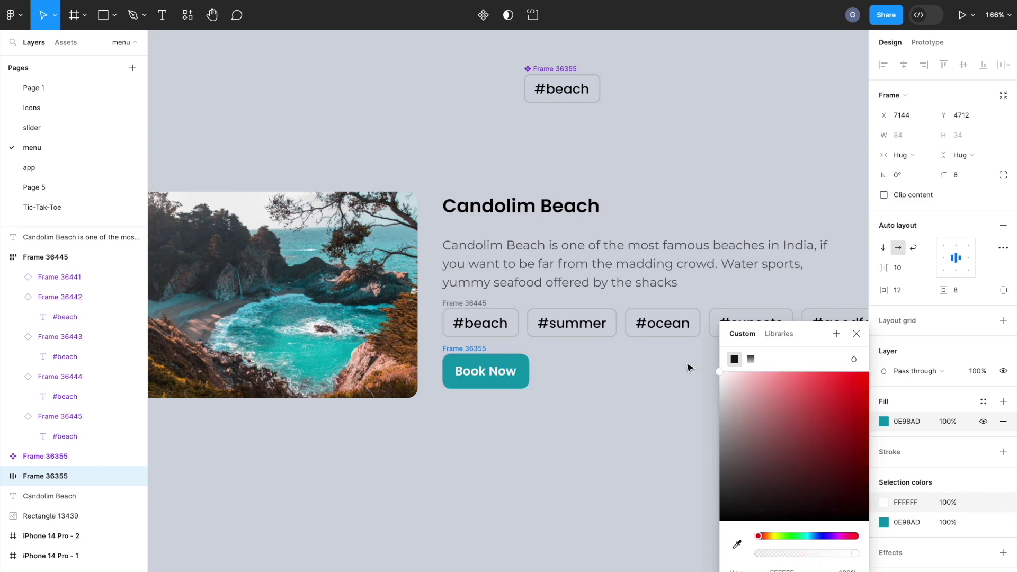
left_click(638, 378)
Try wrapping the heading, description, tags and button in auto layout, then undo it.
scroll(612, 373, "down", 5)
left_click_drag(585, 413, 526, 254)
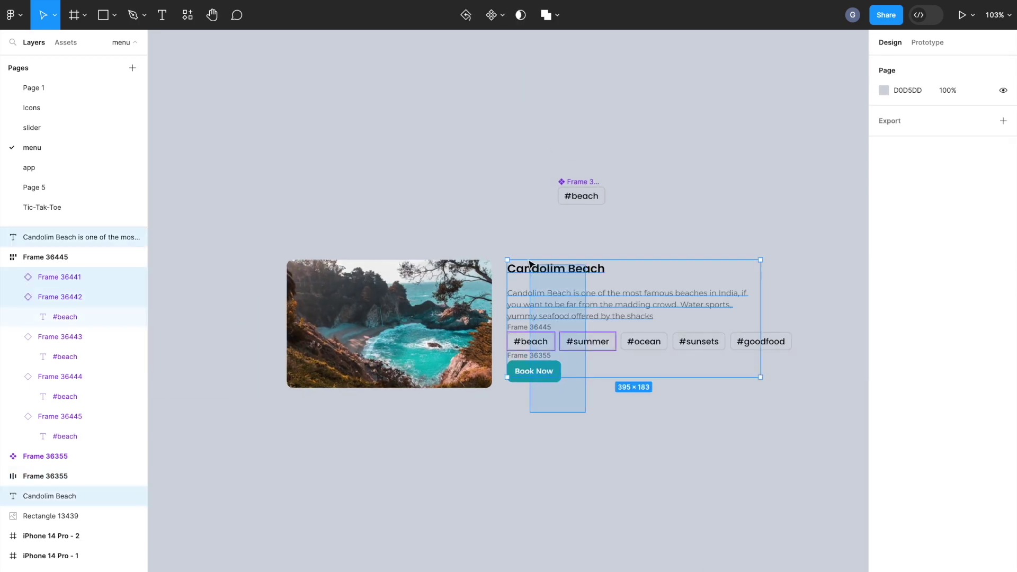
left_click(1003, 236)
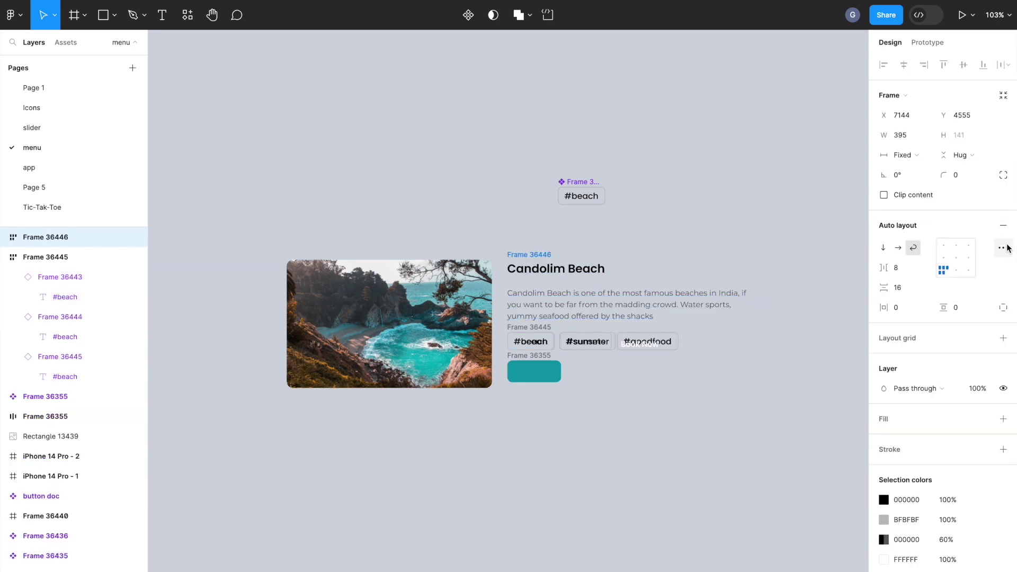
key("ctrl+z")
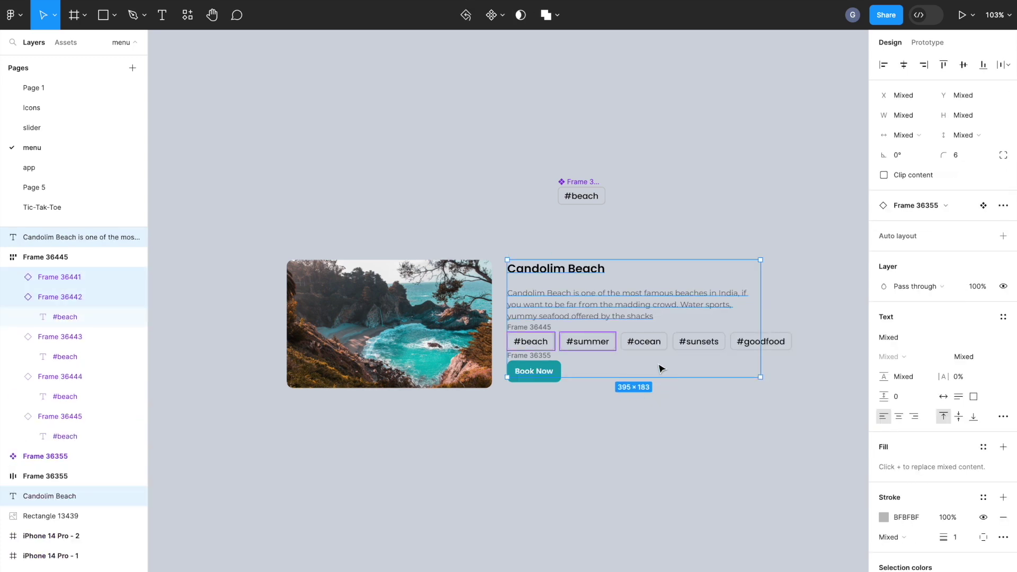
Stack title, description, tags row and Book Now in a vertical auto-layout column about 371 wide.
left_click(694, 422)
left_click(660, 342)
left_click(782, 363)
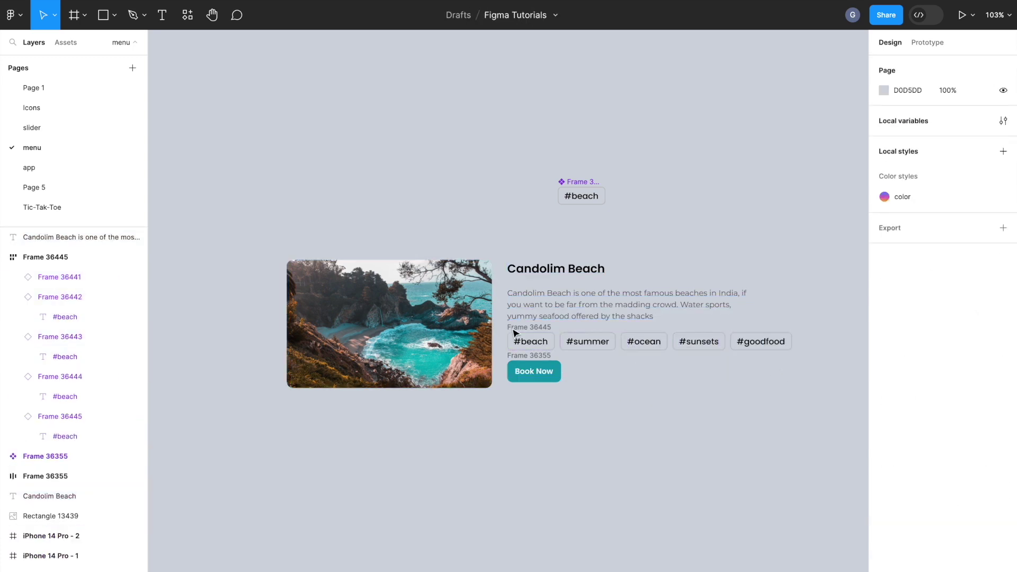
left_click(516, 335)
left_click(554, 298, "shift")
left_click(556, 269, "shift")
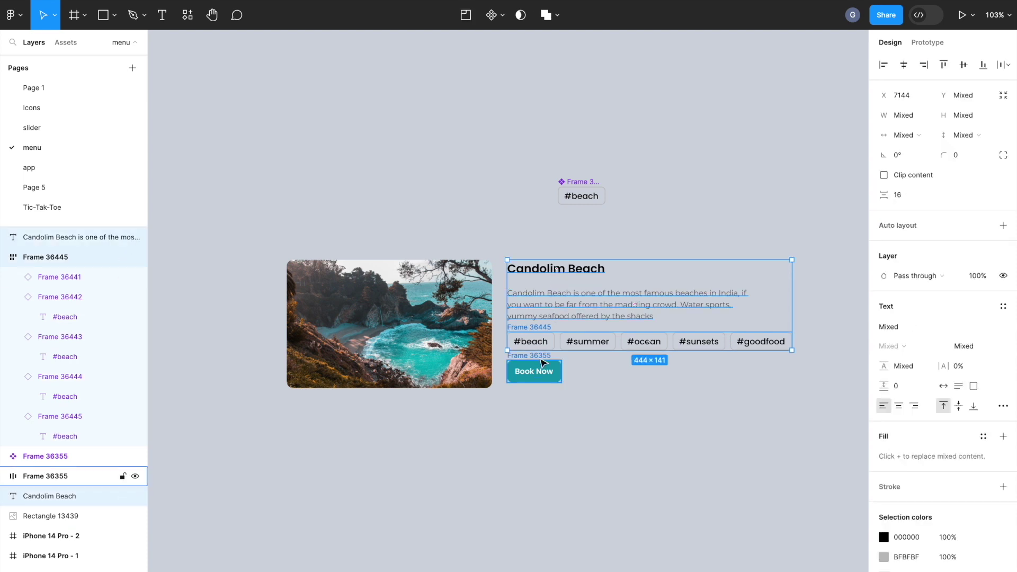
left_click(556, 375, "shift")
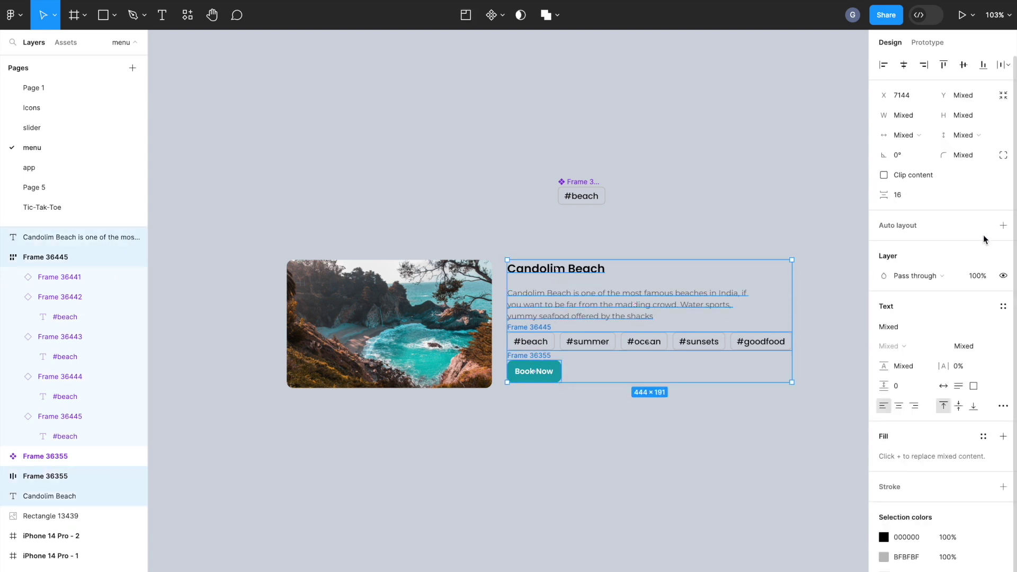
left_click(1002, 226)
left_click_drag(793, 321, 737, 321)
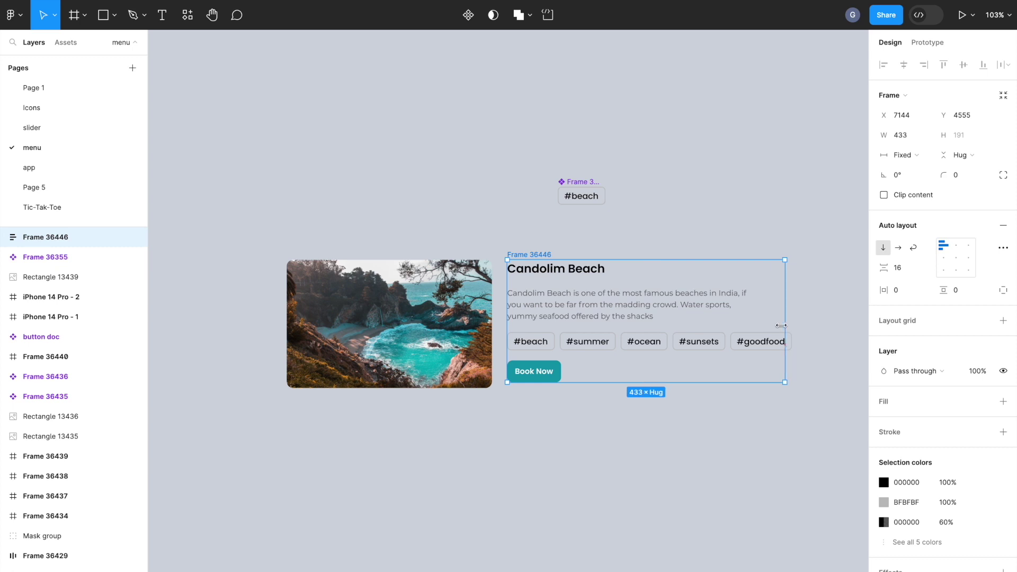
left_click(692, 345)
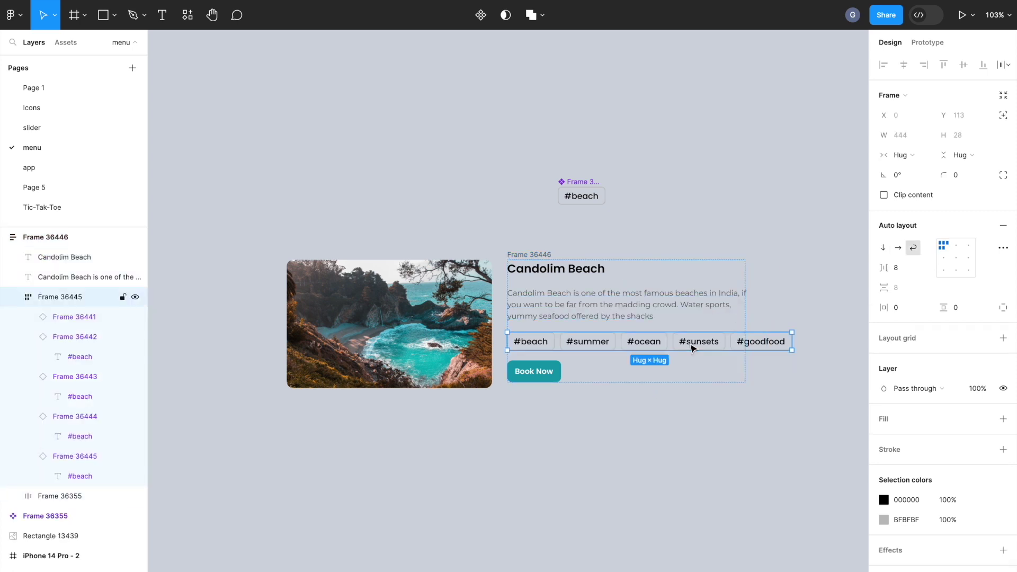
Set the tags row and description widths to Fill container.
left_click(910, 158)
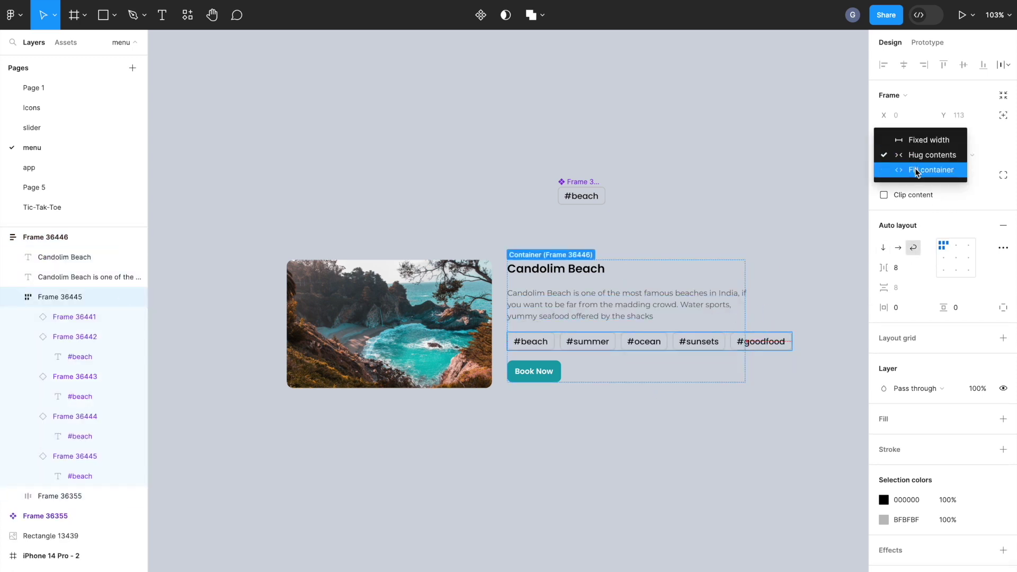
left_click(739, 307)
left_click(901, 135)
left_click(922, 150)
Set the title's height to Hug and the Book Now button's width to Fill container.
left_click(581, 272)
left_click(960, 135)
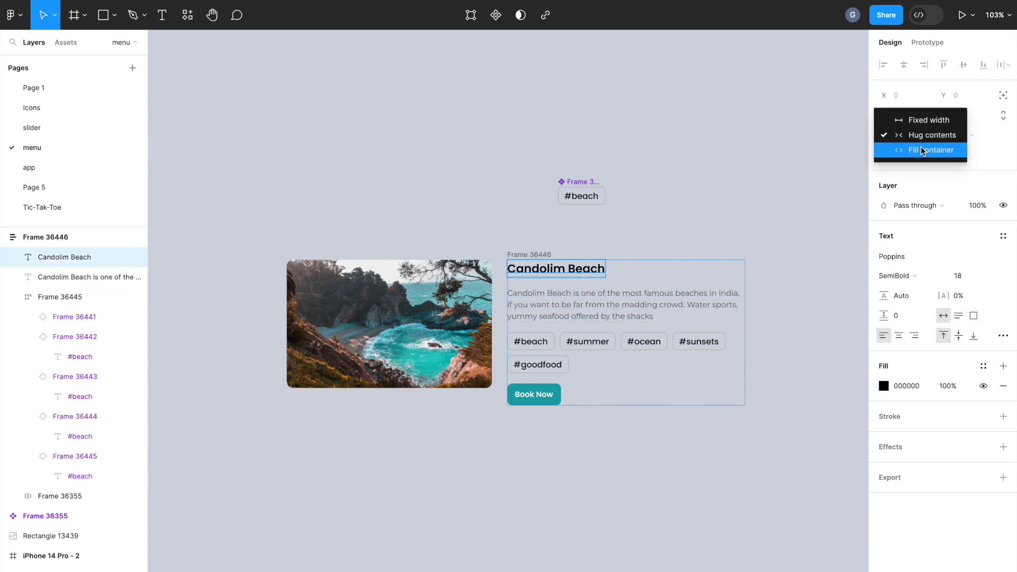
left_click(920, 148)
left_click(555, 397)
left_click(901, 154)
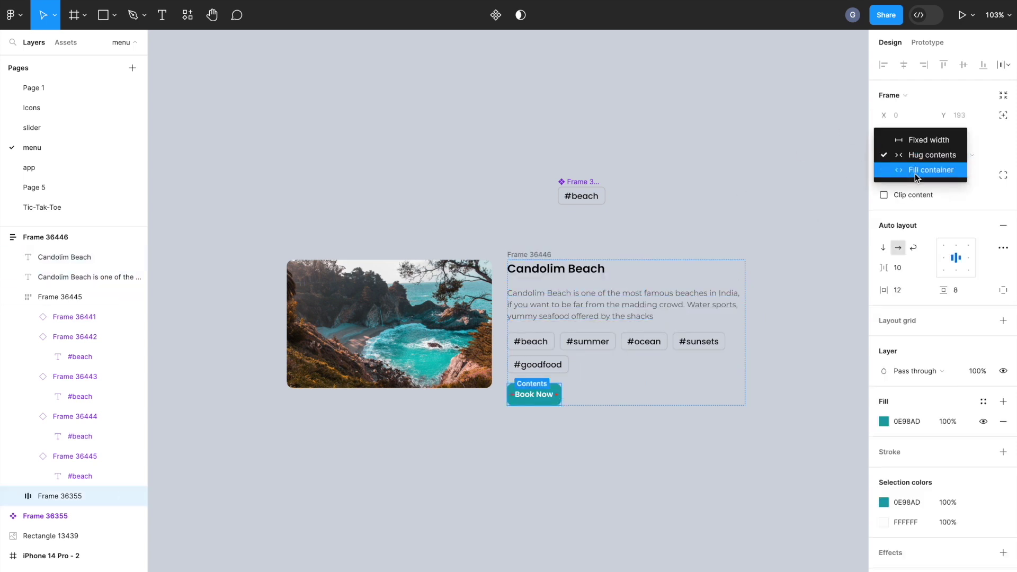
left_click(914, 170)
left_click(691, 225)
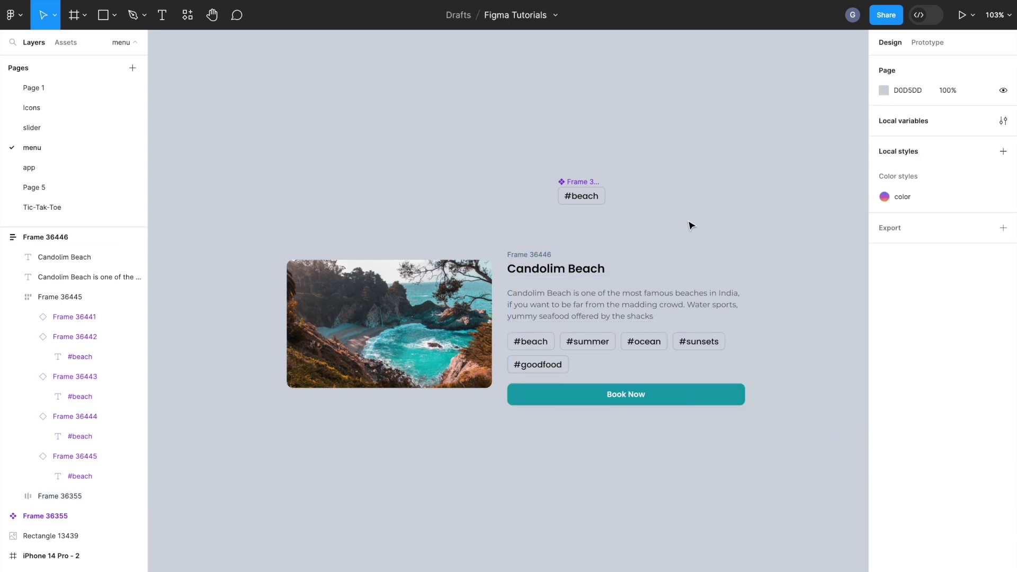
Wrap the beach photo and text column in a horizontal auto layout, with the photo height filling it.
left_click(471, 368)
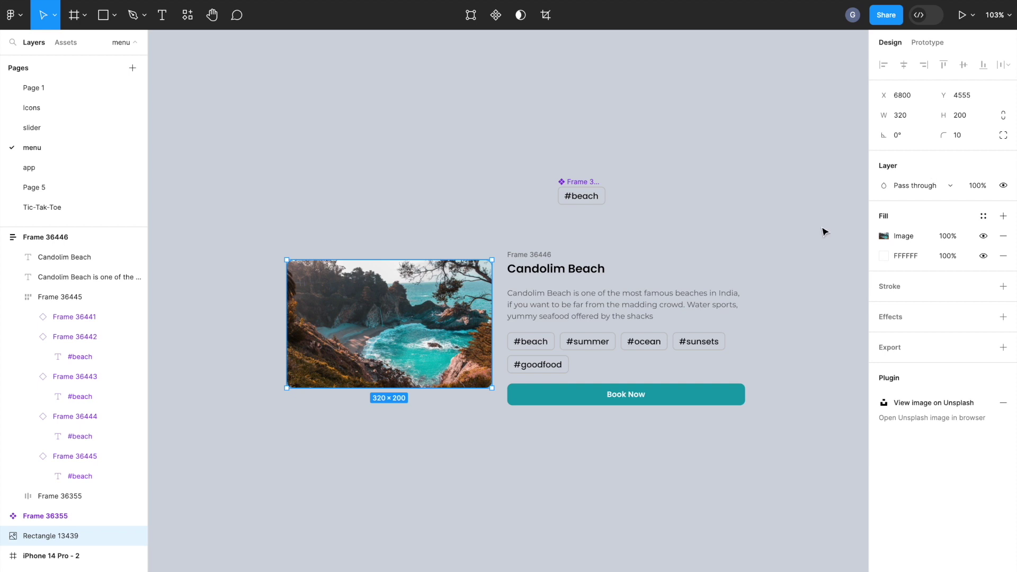
left_click(562, 258, "shift")
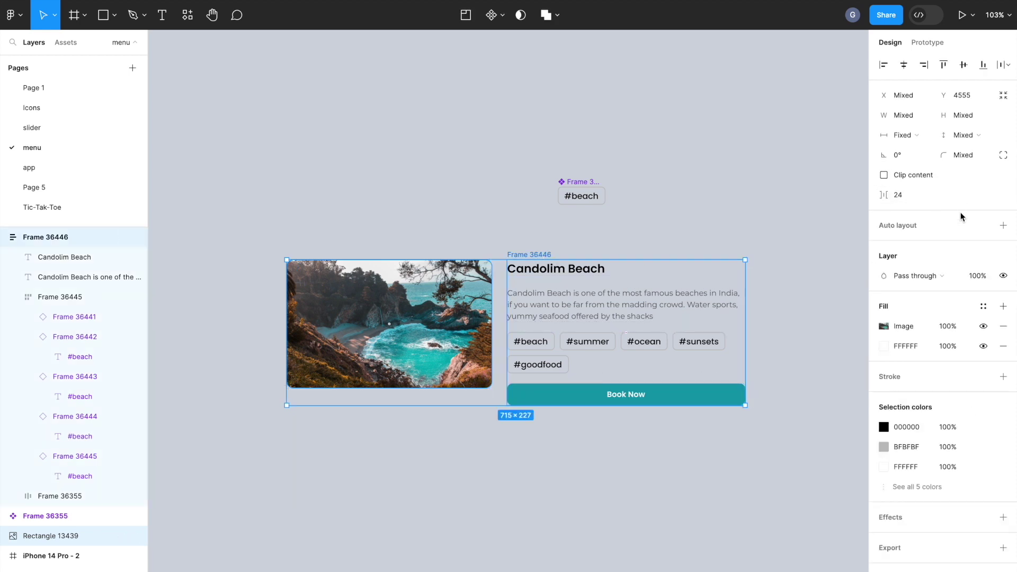
left_click(1003, 225)
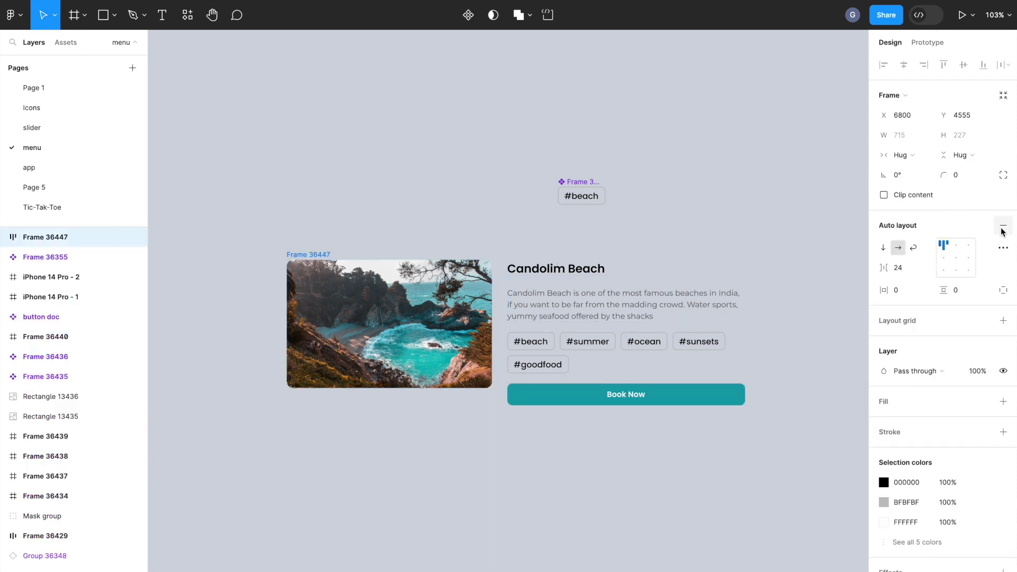
left_click(488, 360)
left_click(977, 136)
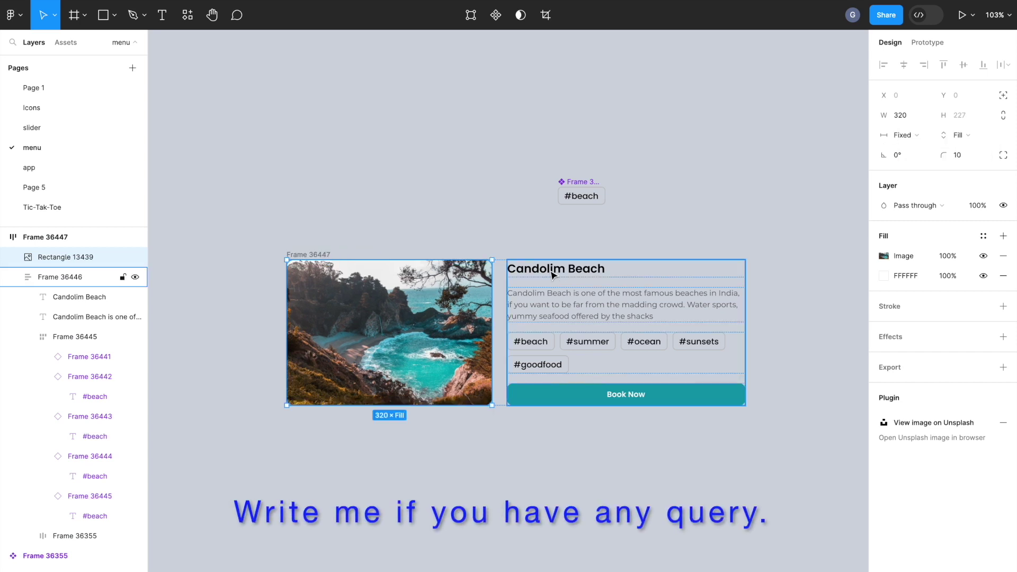
Give the card 16 px padding on all sides, a white fill and a 20 corner radius.
key("Escape")
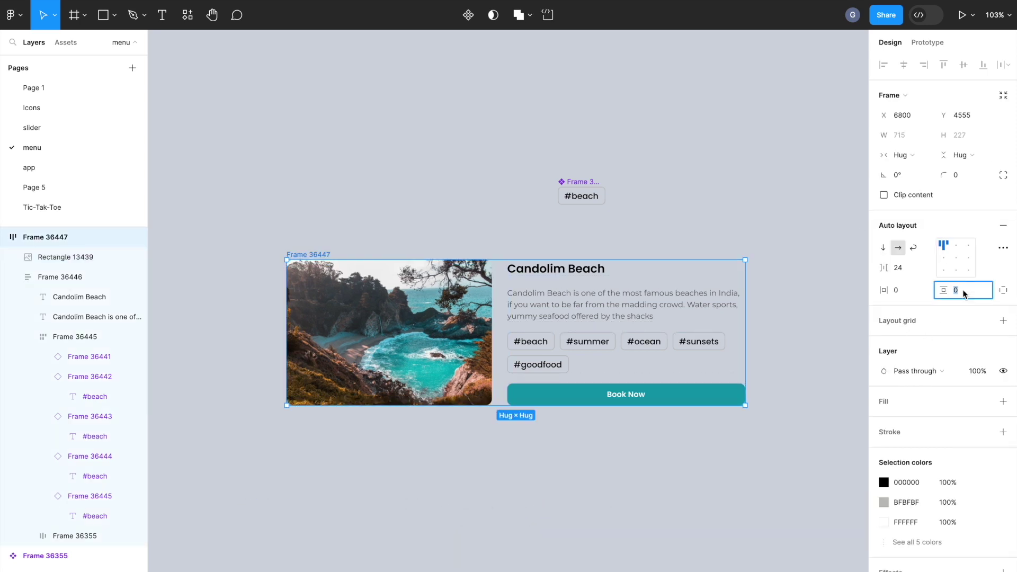
type("16")
key("Return")
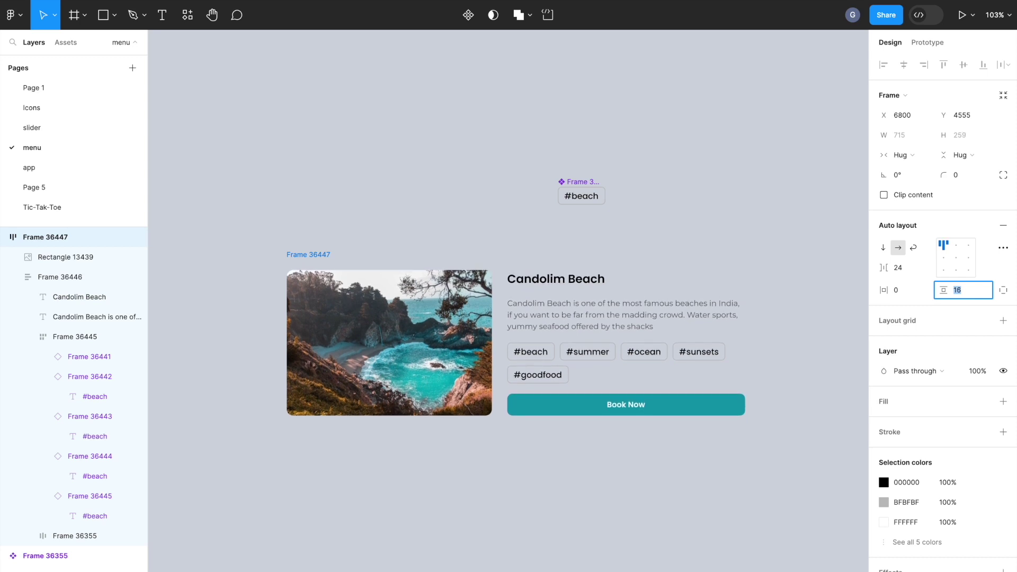
left_click_drag(898, 293, 907, 293)
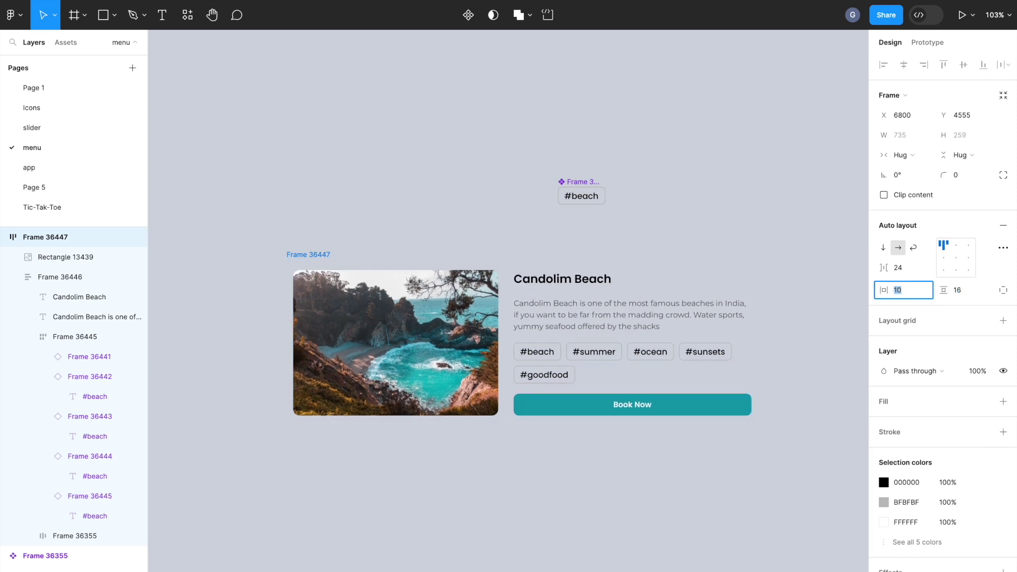
left_click(1003, 401)
left_click(973, 176)
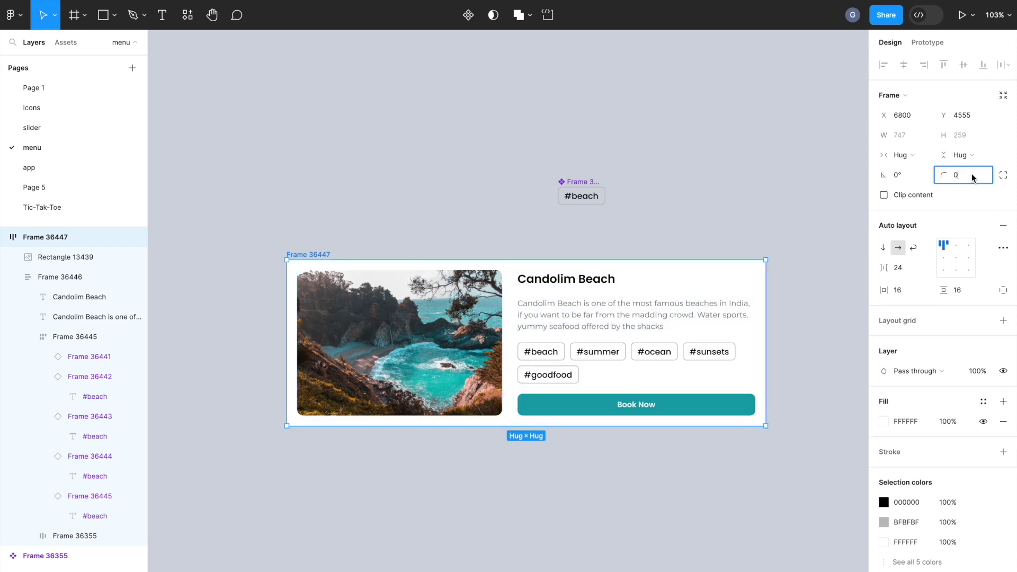
type("20")
key("Return")
left_click(723, 187)
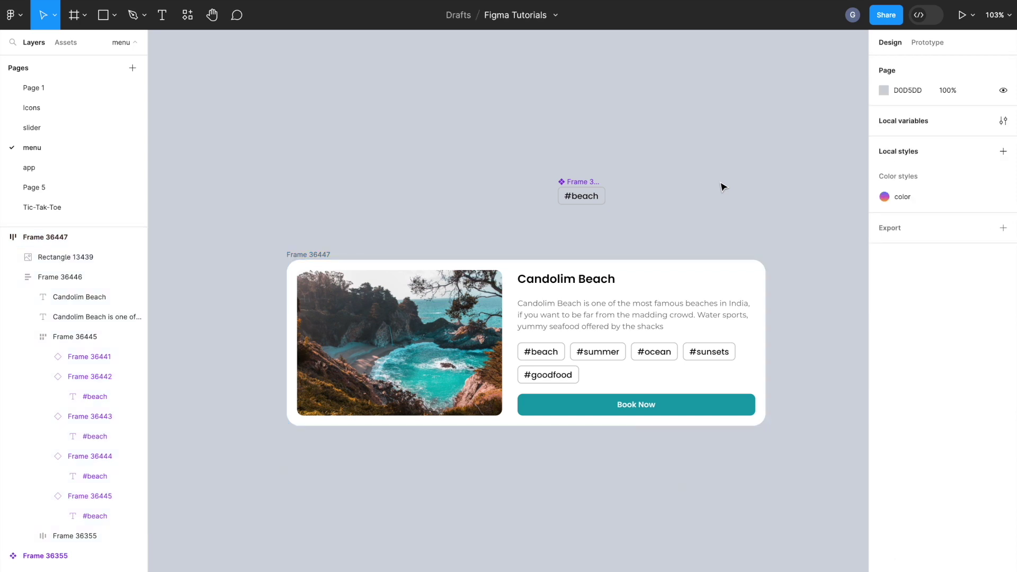
Select the outer Candolim Beach card frame and give it a maximum width of 692.
scroll(638, 198, "right", 2)
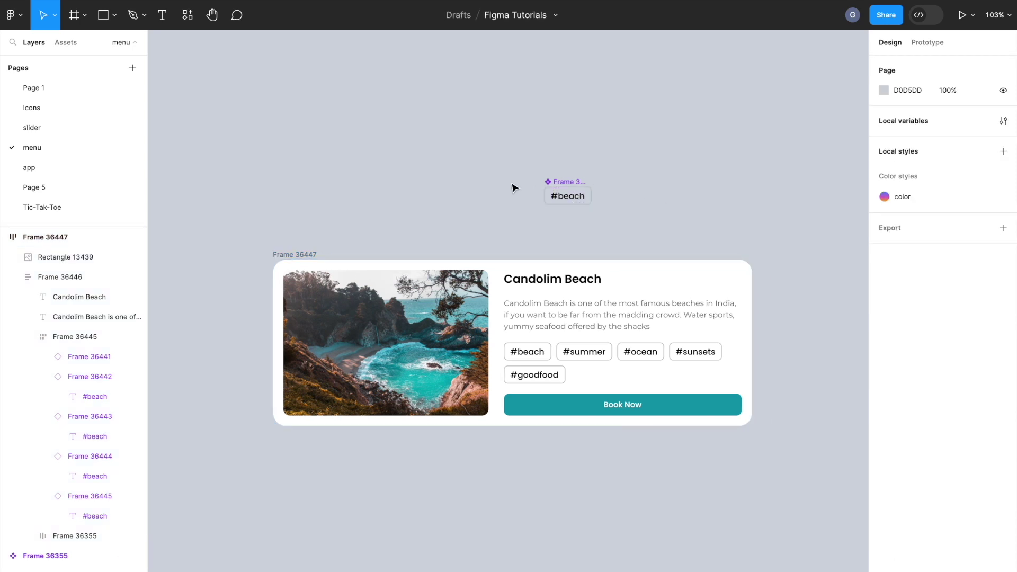
scroll(492, 184, "up", 2, "ctrl")
scroll(492, 184, "up", 1, "ctrl")
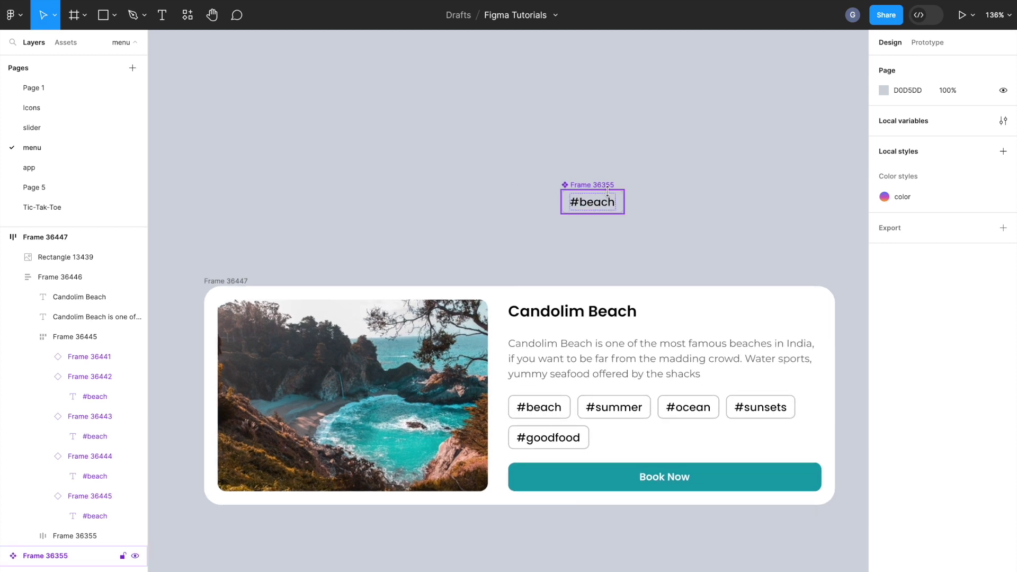
left_click(607, 192)
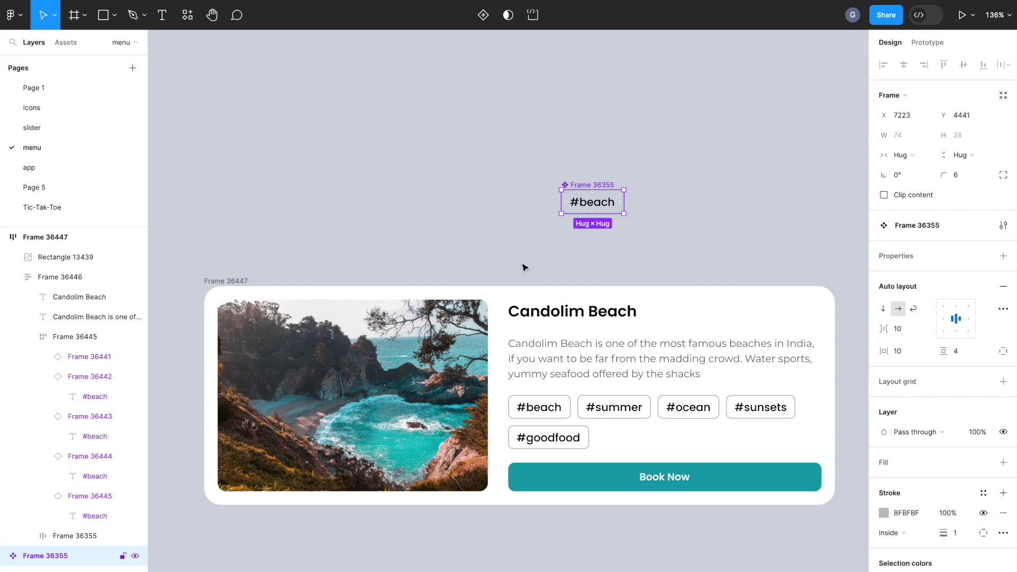
left_click(603, 366)
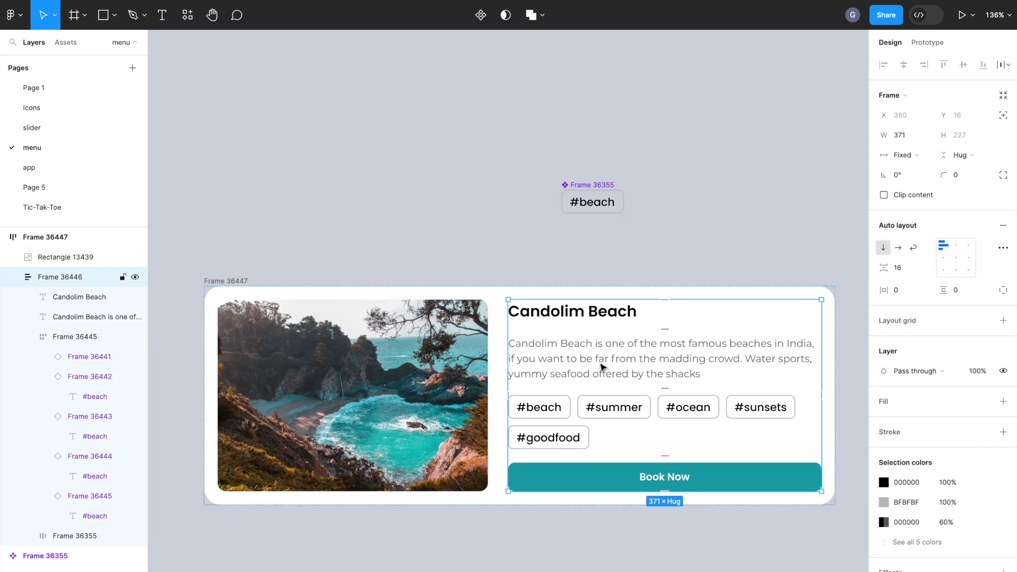
left_click(769, 289)
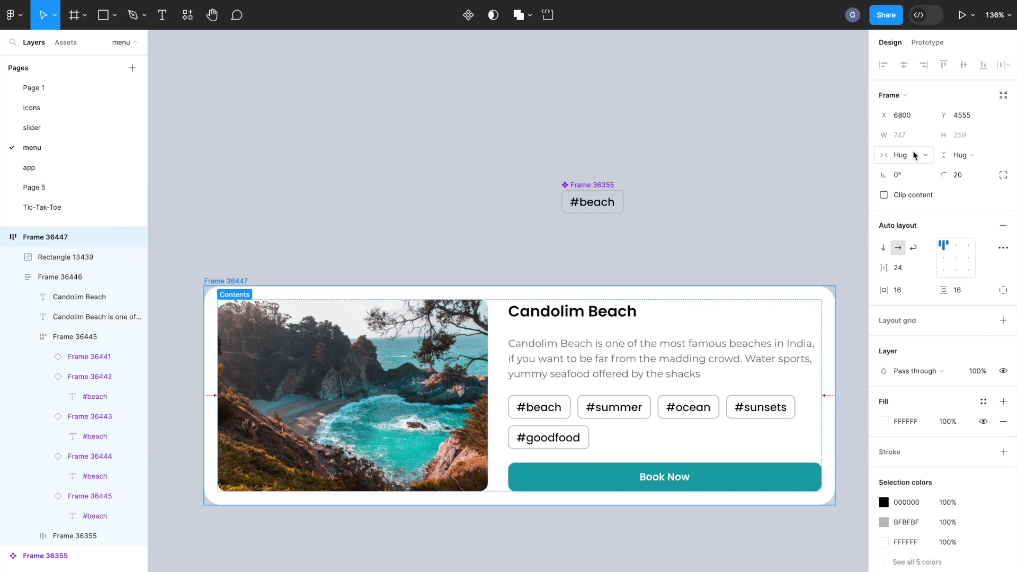
left_click(925, 135)
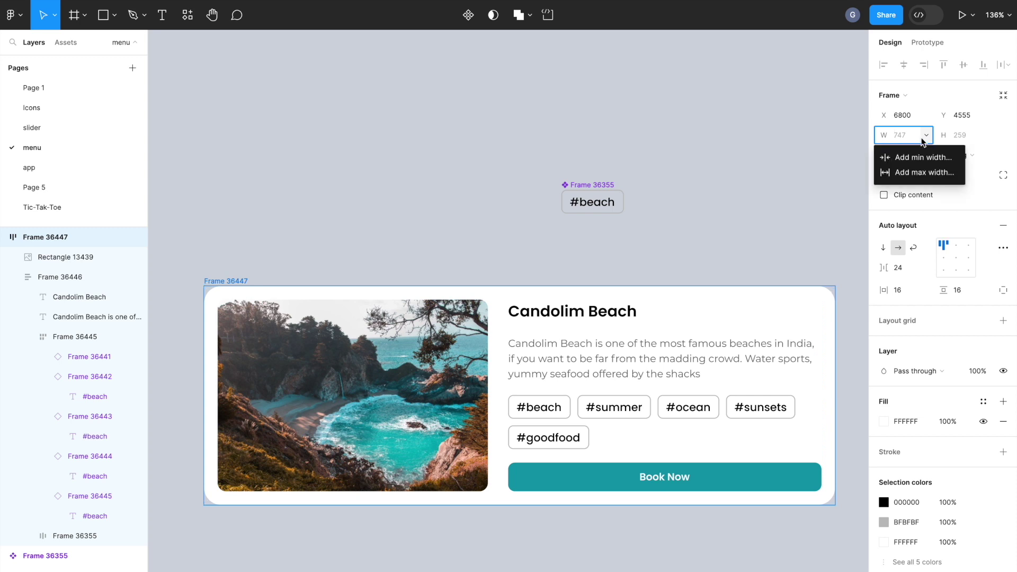
left_click(913, 171)
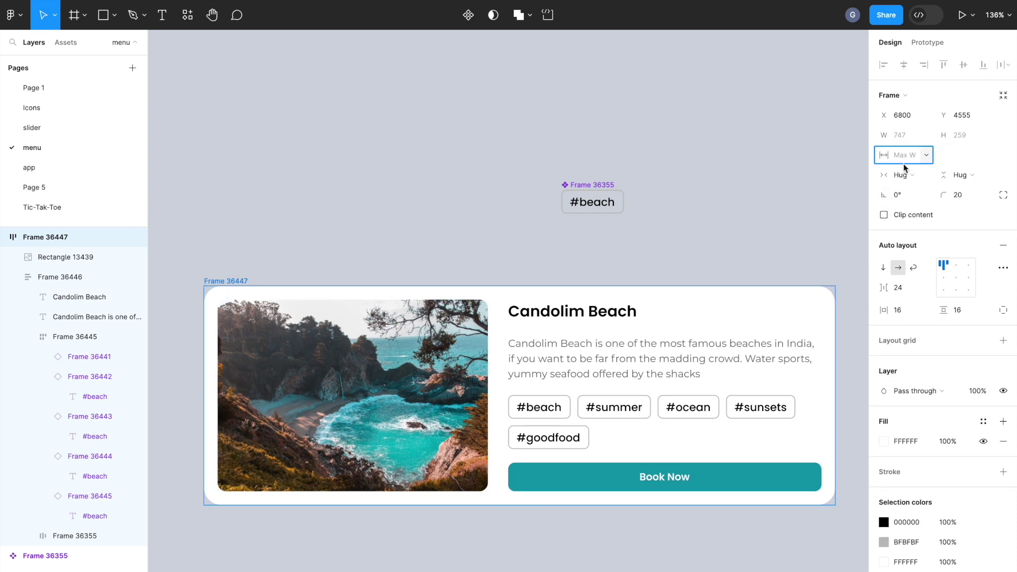
type("692")
key("Return")
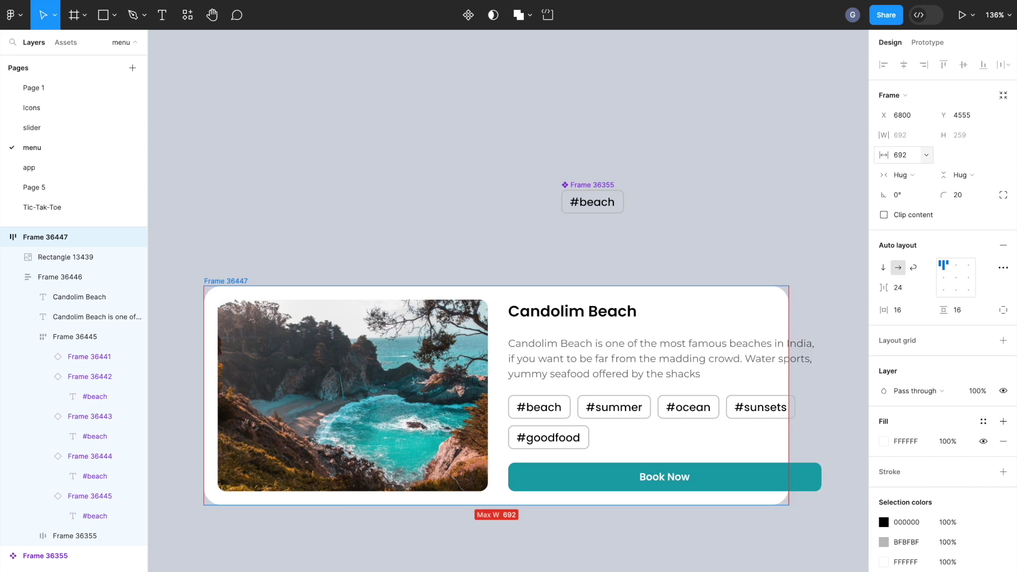
left_click(674, 380)
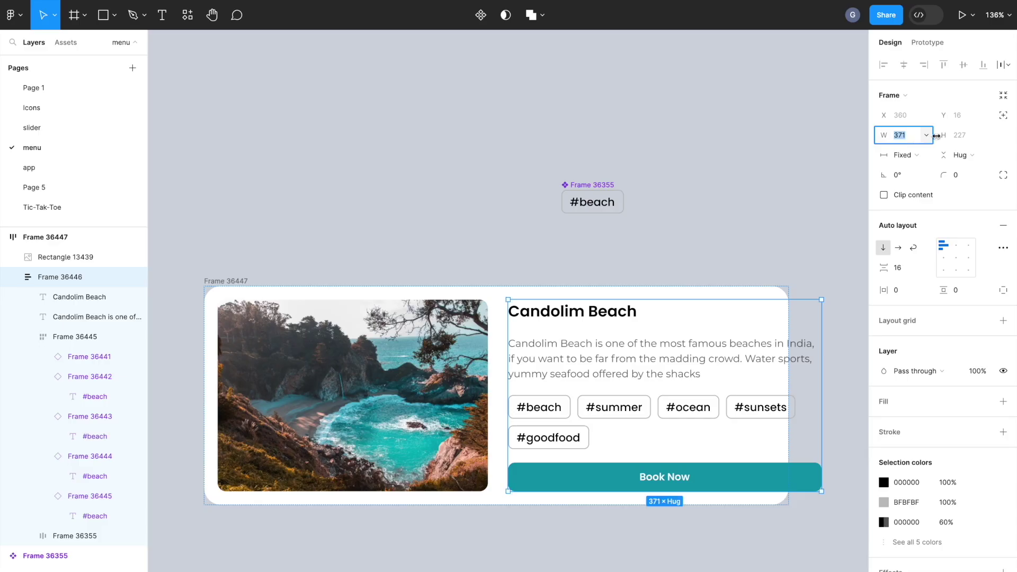
Give the text column a maximum width of 322.
left_click(931, 140)
left_click(916, 172)
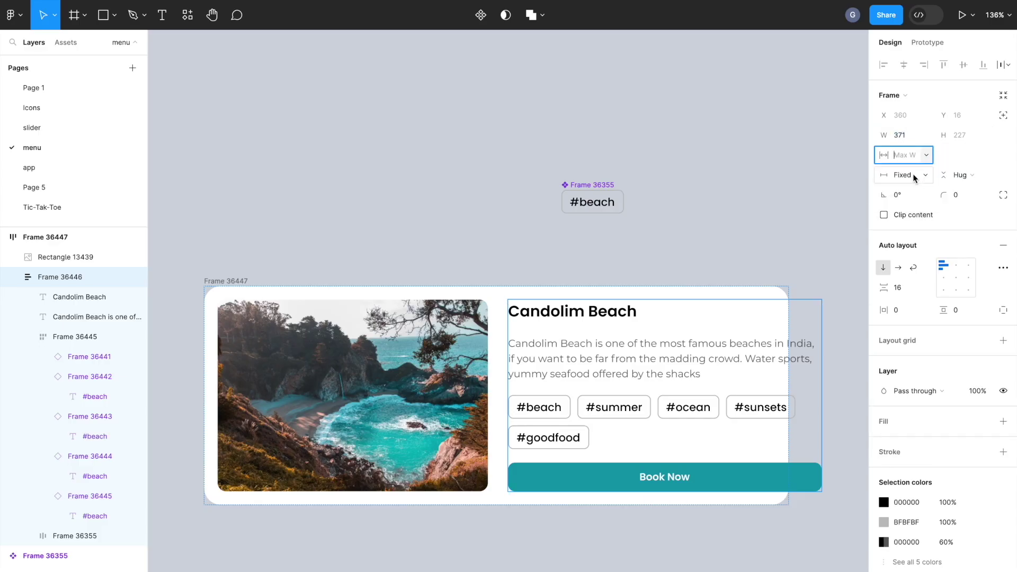
type("322")
left_click(927, 135)
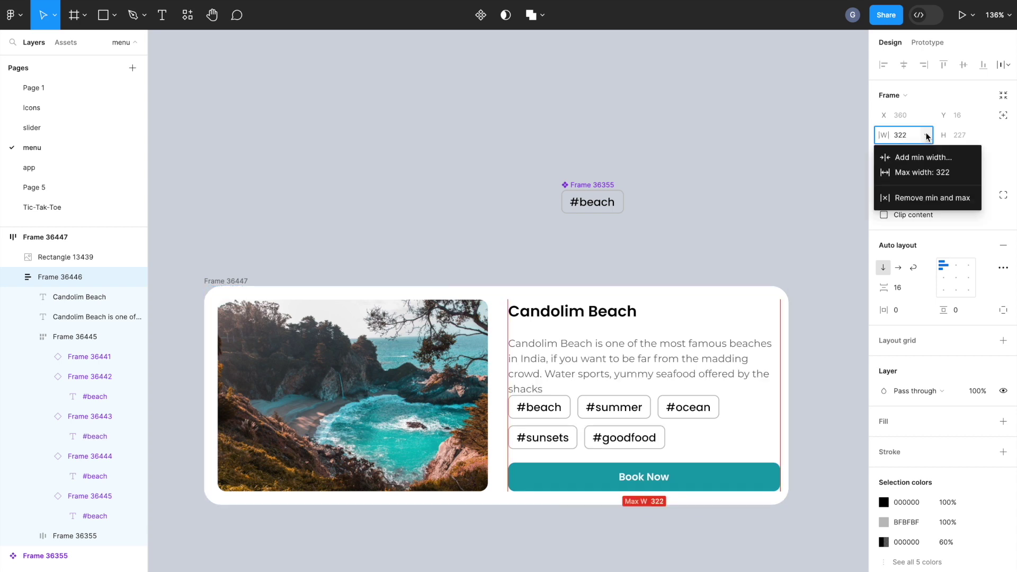
left_click(924, 135)
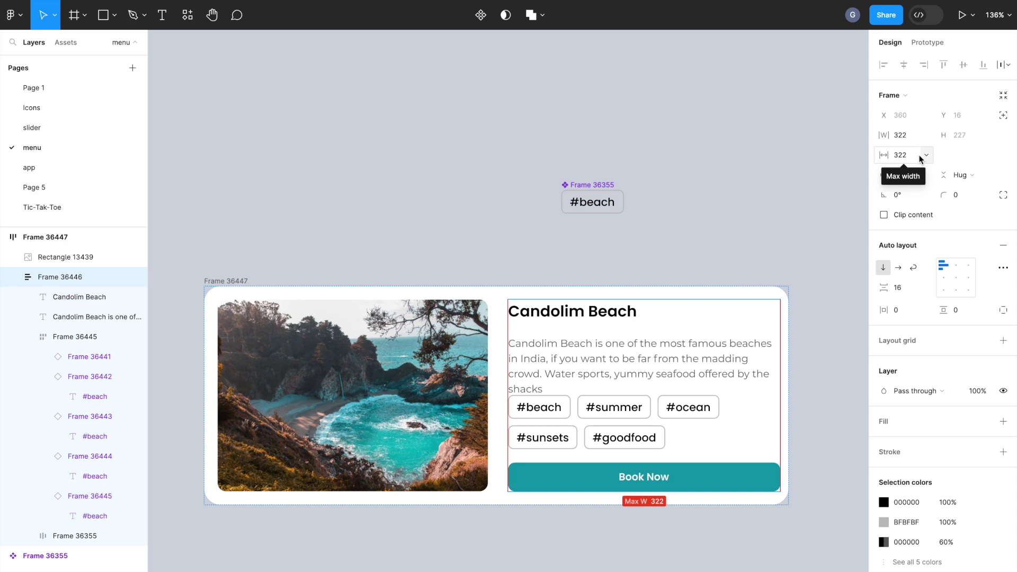
Set the text column width to Fill, then narrow the card to test the reflow.
left_click(902, 175)
left_click(909, 199)
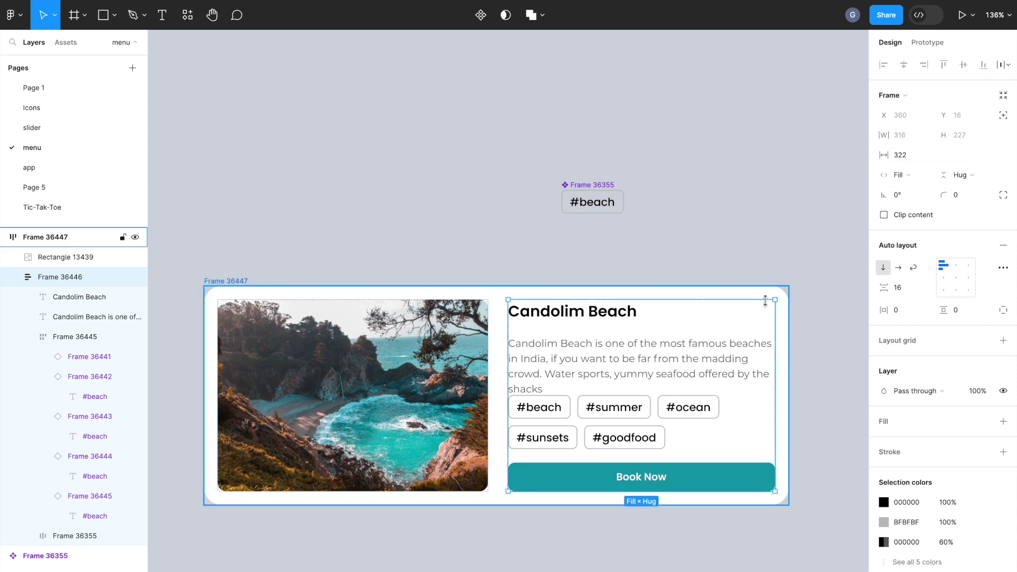
left_click(818, 307)
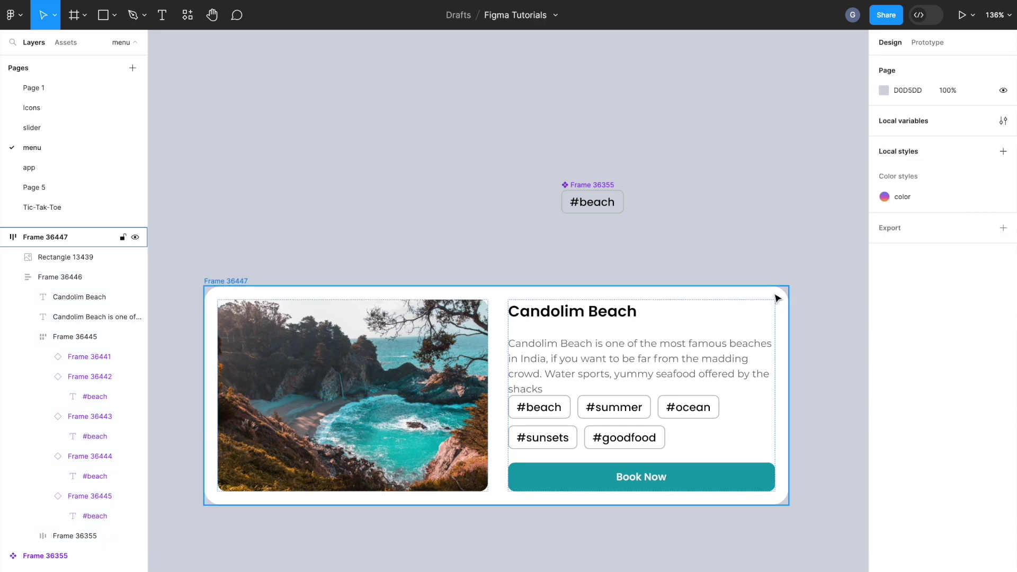
left_click(779, 296)
mouse_move(787, 298)
left_mouse_down()
mouse_move(630, 309)
mouse_move(830, 306)
left_mouse_up()
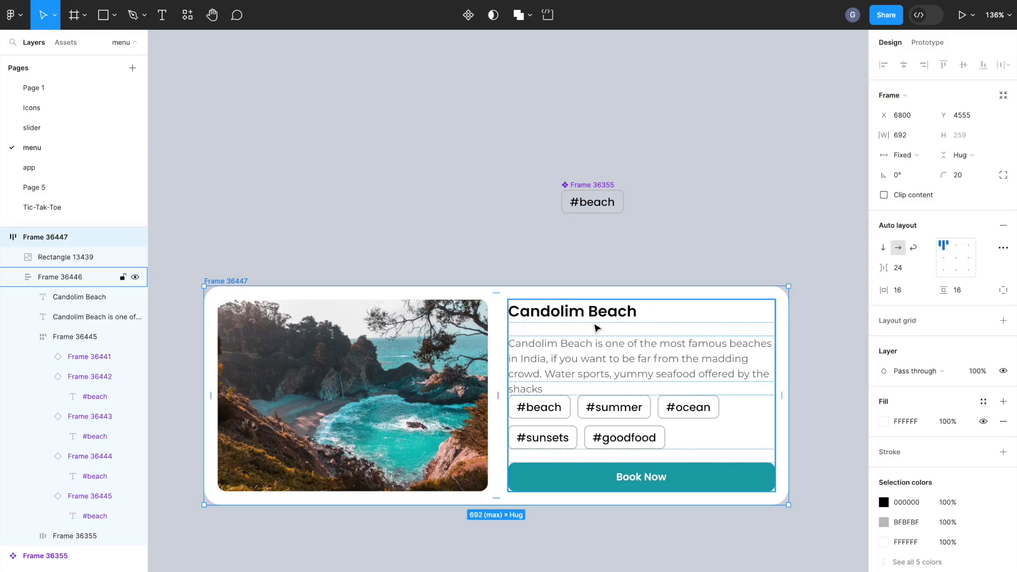
Start a minimum width on the text column, then dismiss the empty entry.
left_click(597, 328)
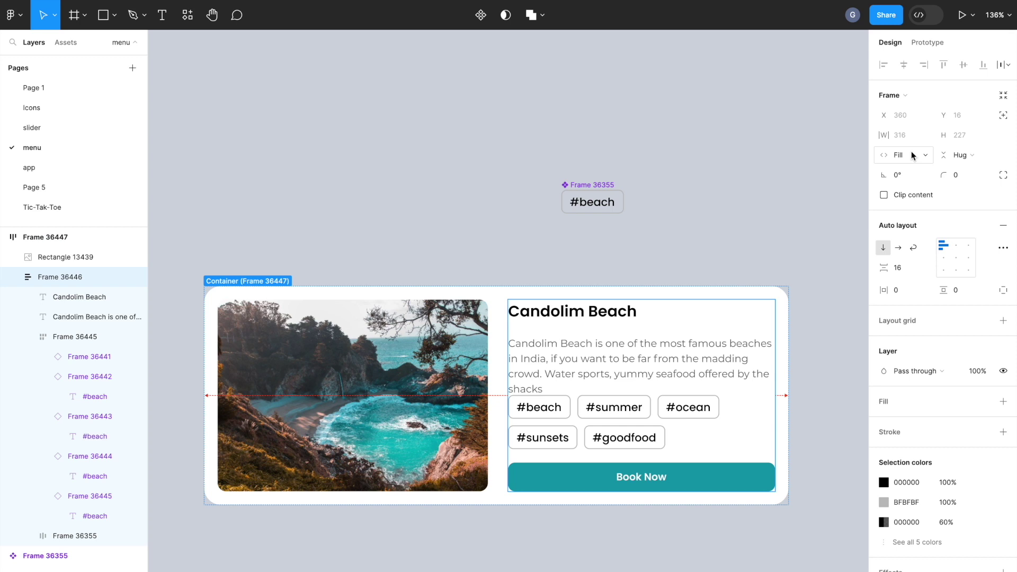
left_click(927, 137)
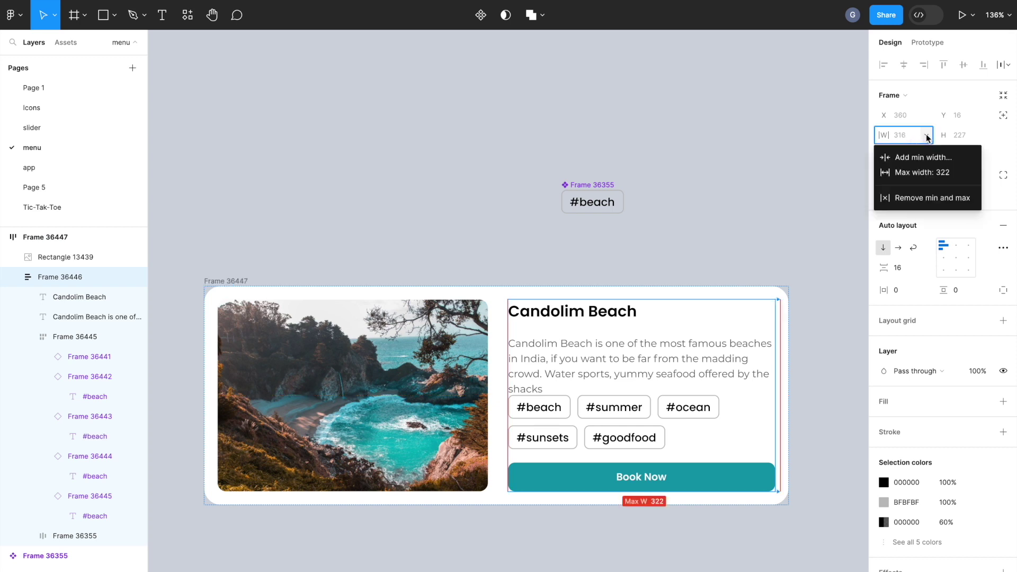
left_click(922, 161)
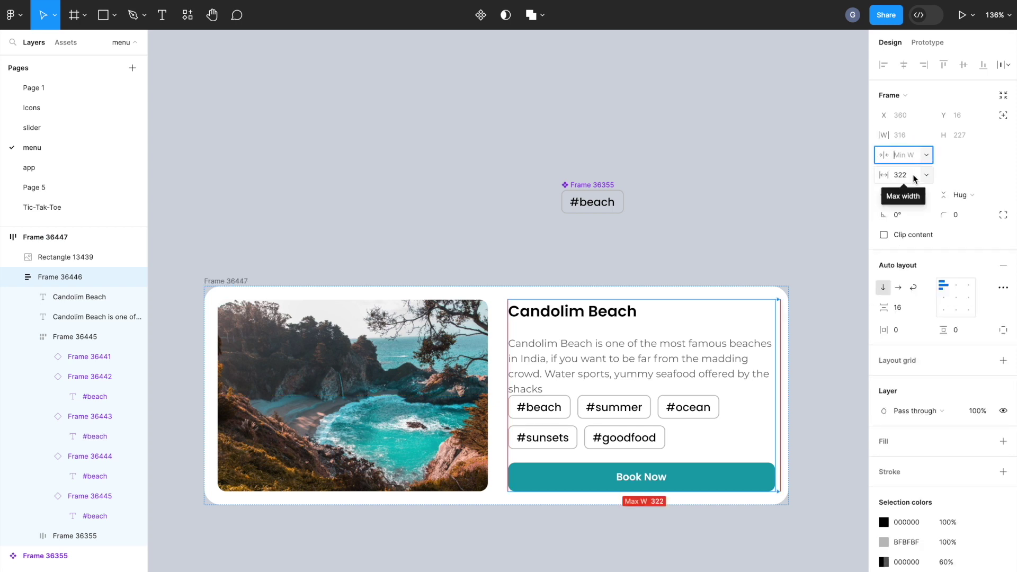
key("Escape")
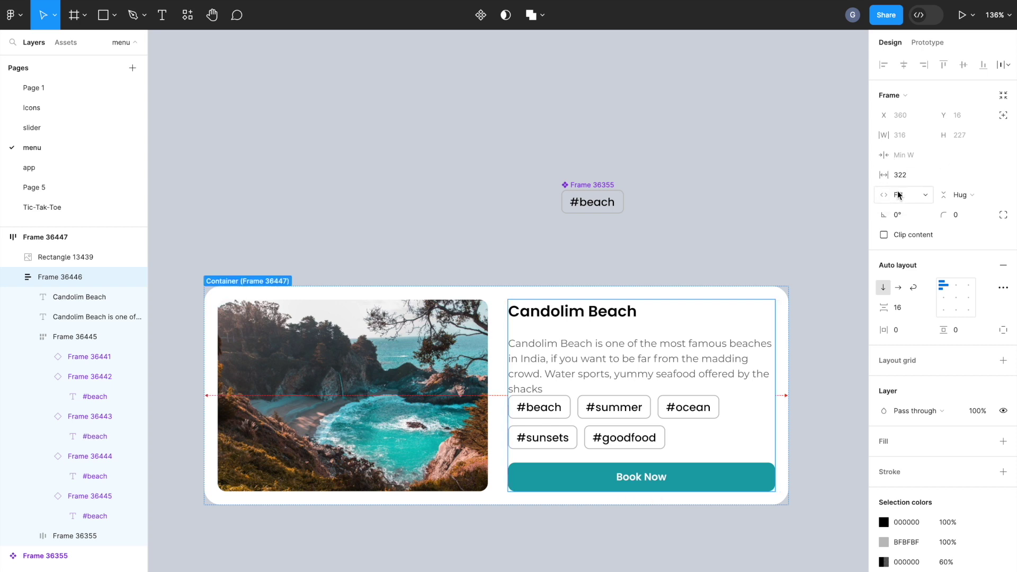
Give the beach image a 240 minimum width and Fill horizontal sizing.
left_click(419, 337)
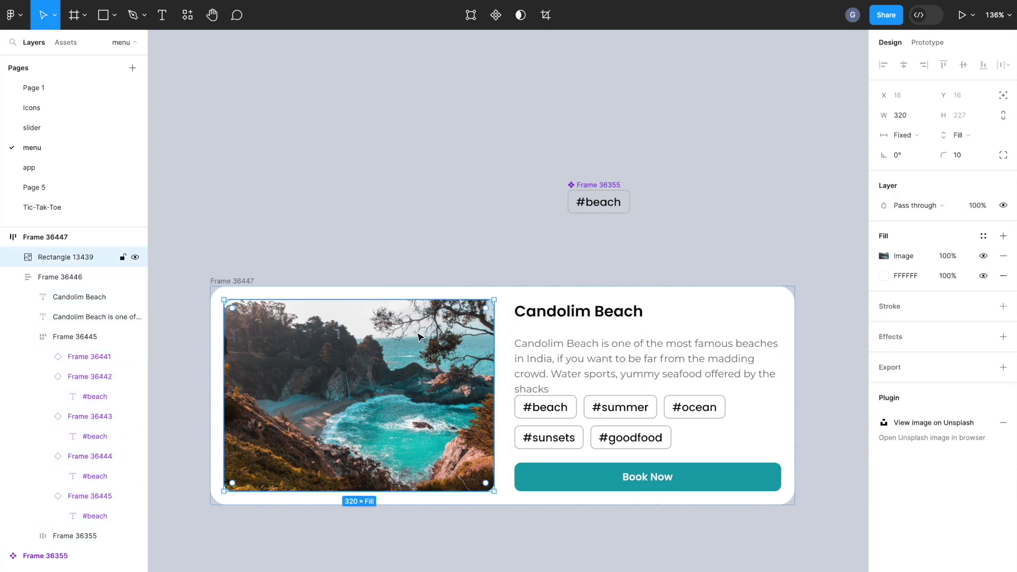
scroll(466, 333, "up", 1)
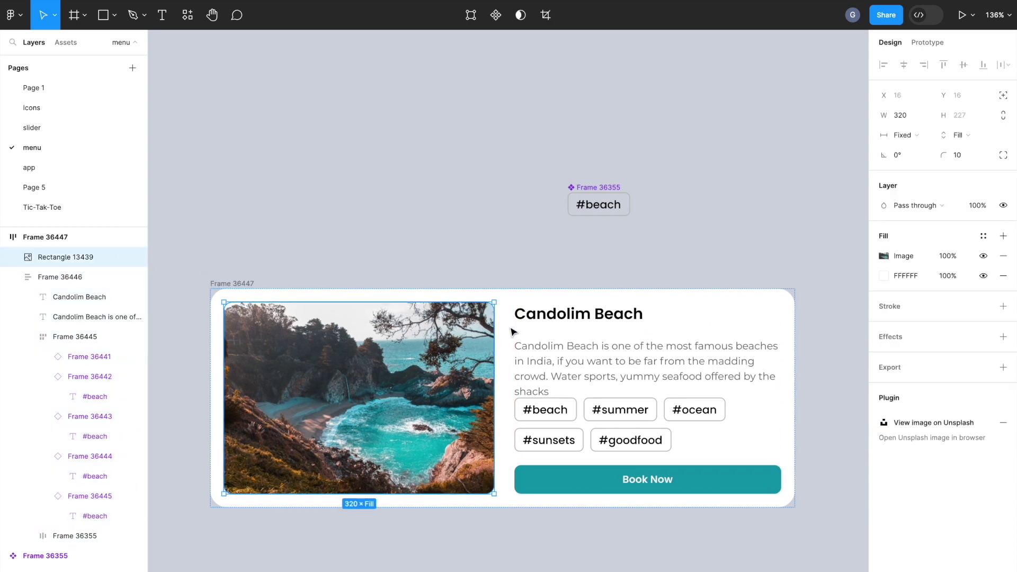
left_click(927, 116)
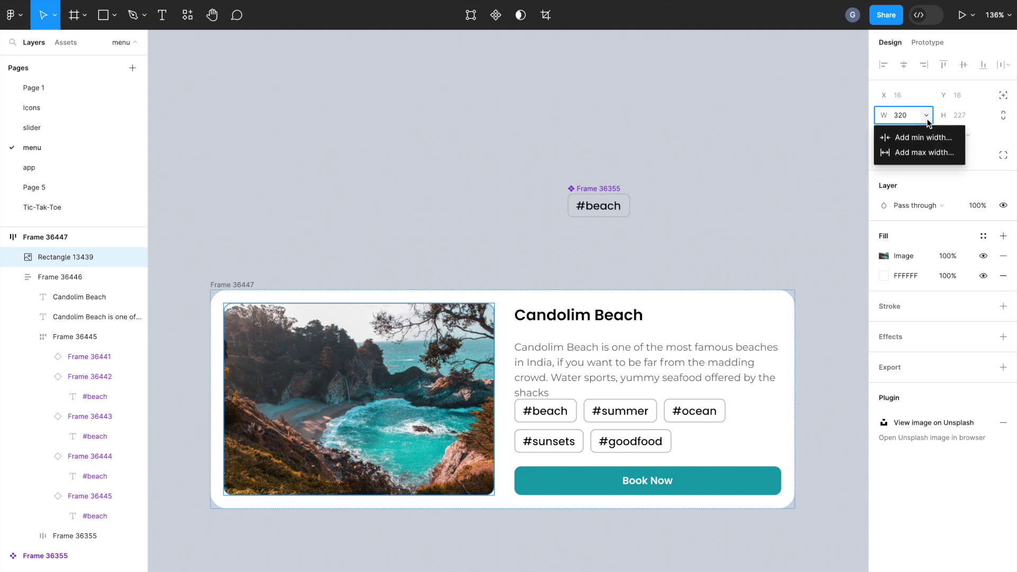
left_click(925, 139)
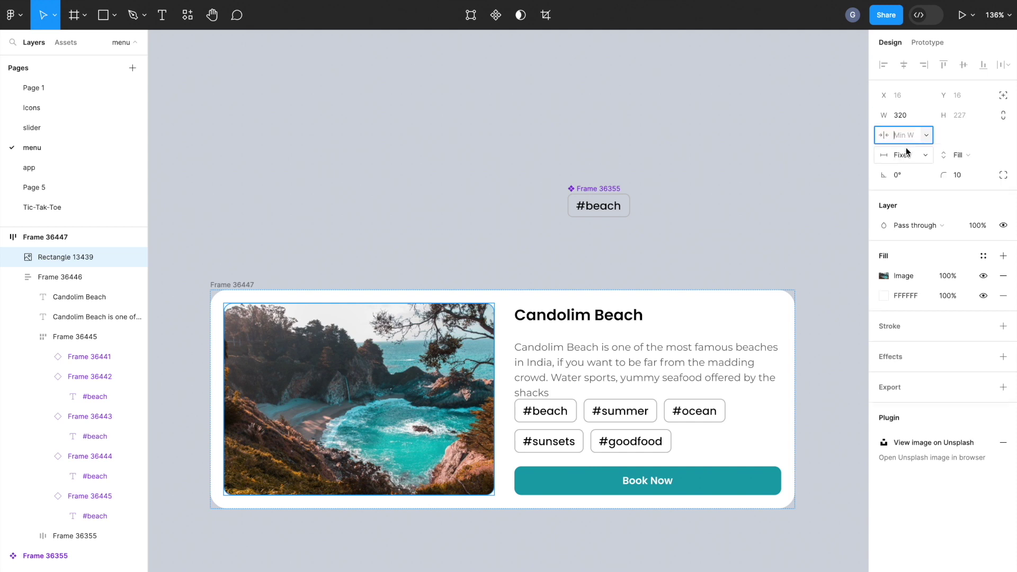
type("240")
key("Return")
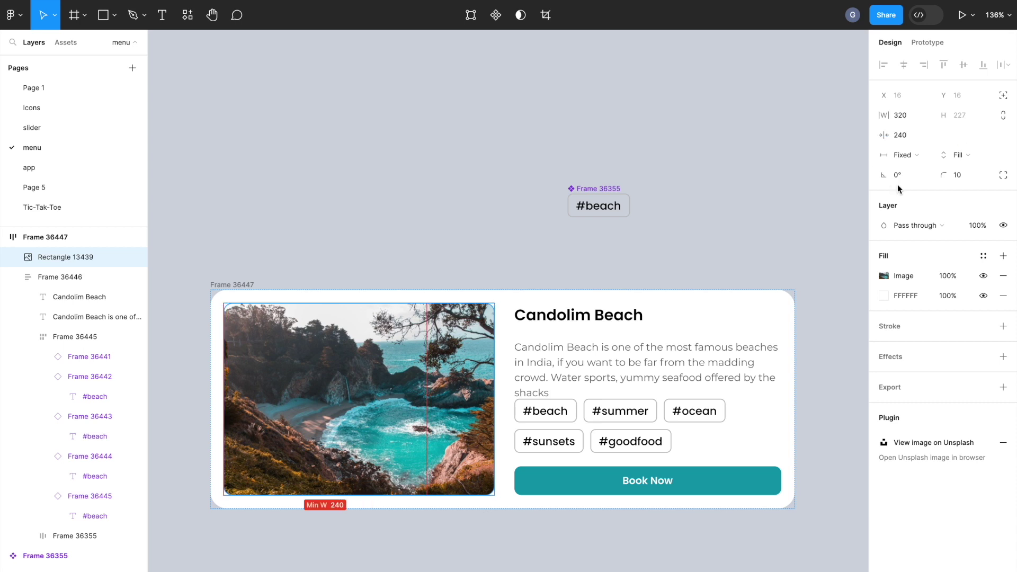
left_click(904, 155)
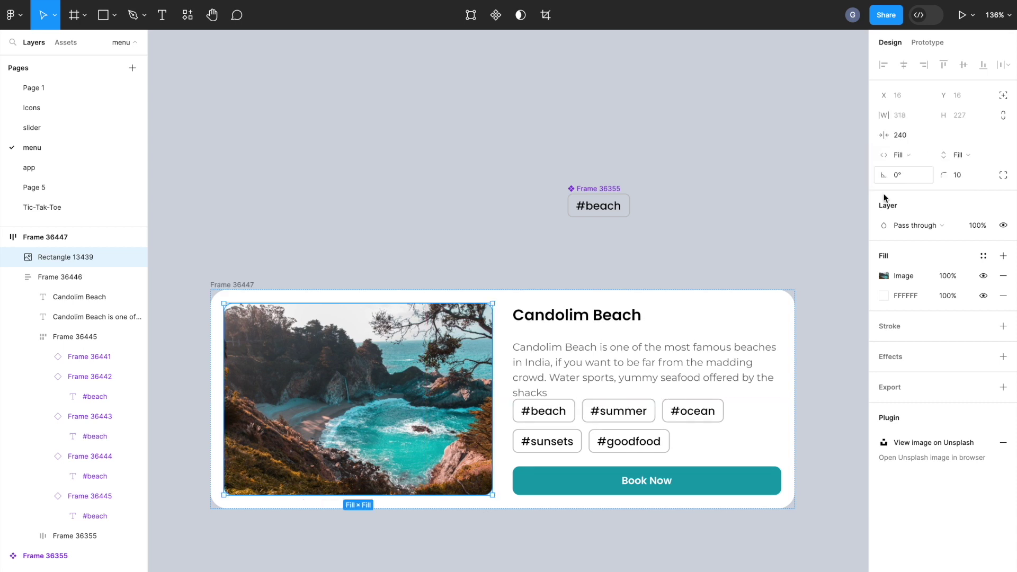
Set the card frame's auto layout to wrap its contents.
left_click(744, 295)
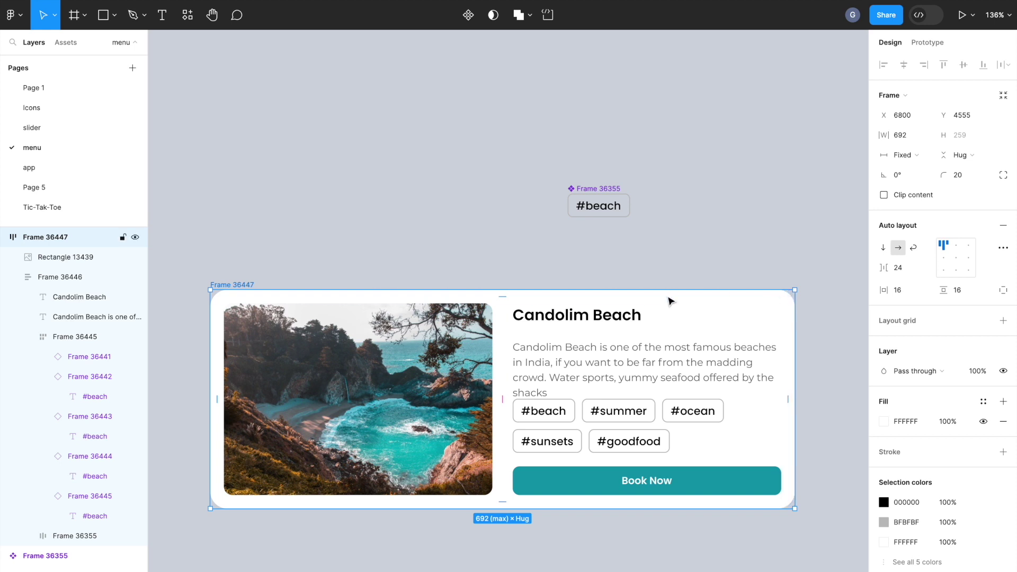
left_click(711, 300)
left_click(913, 248)
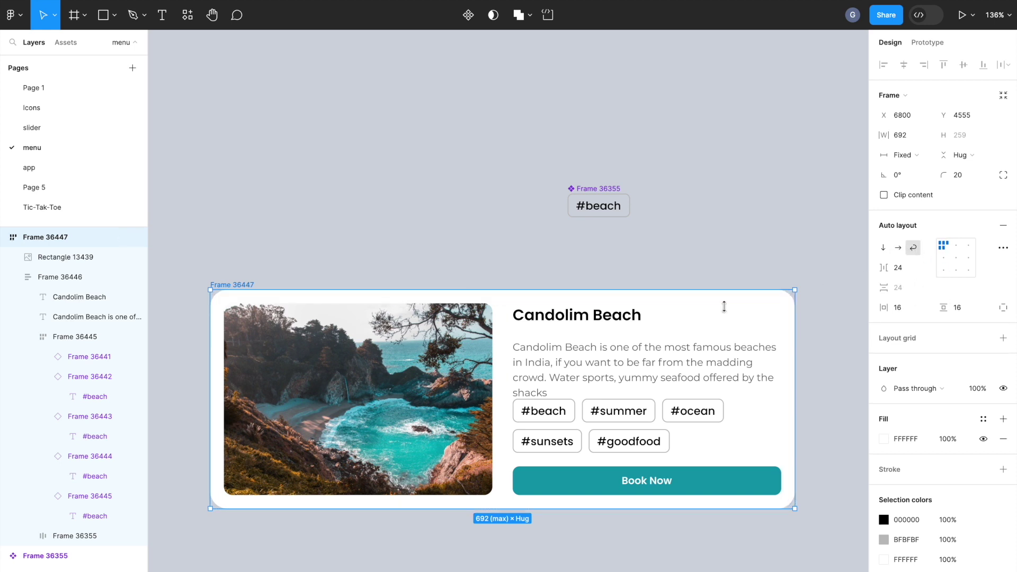
Narrow the card to test wrapping and give the text column a 322 minimum width.
mouse_move(799, 302)
left_mouse_down()
mouse_move(541, 317)
mouse_move(802, 310)
left_mouse_up()
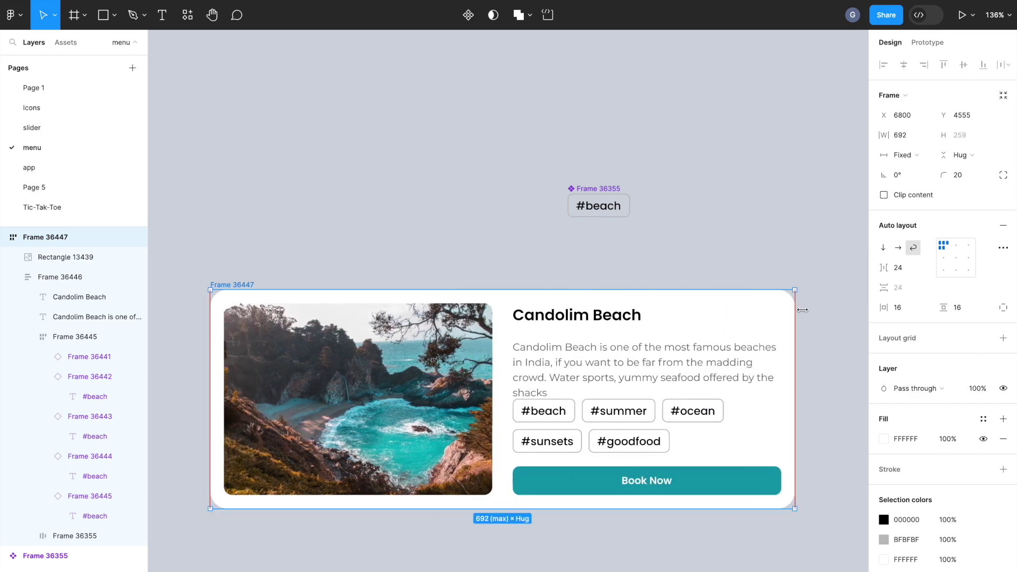
left_click(732, 306)
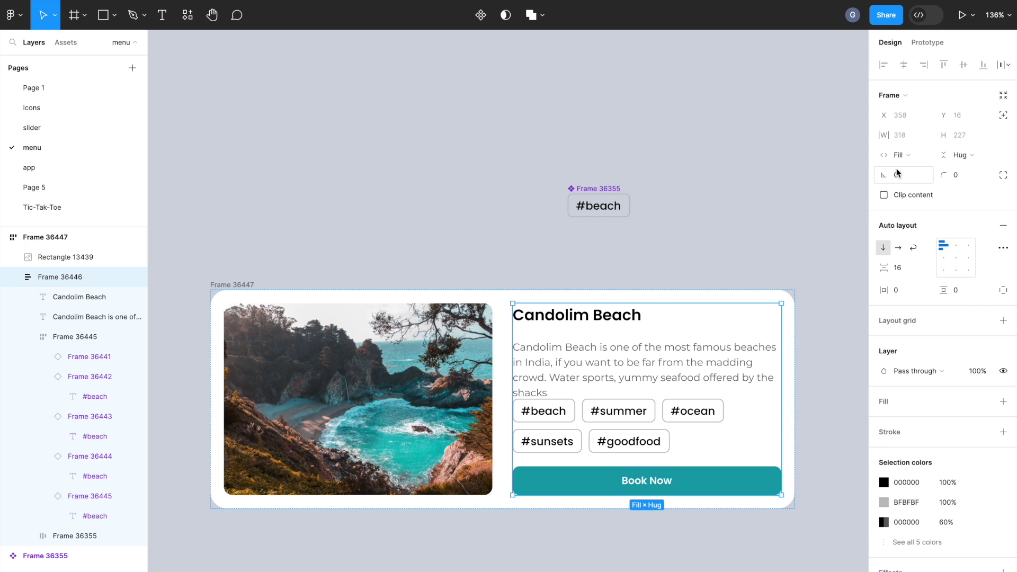
left_click(926, 135)
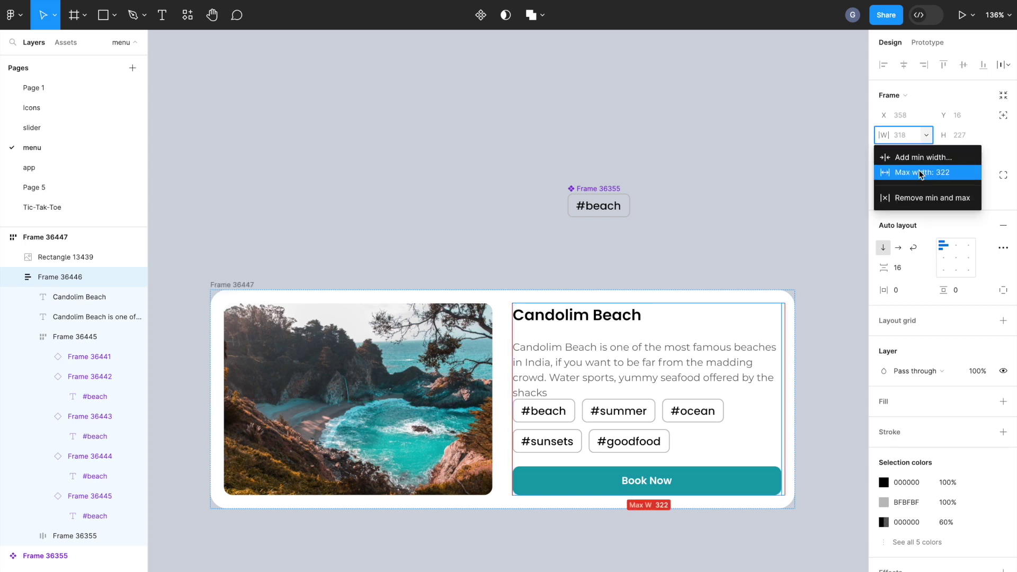
left_click(924, 158)
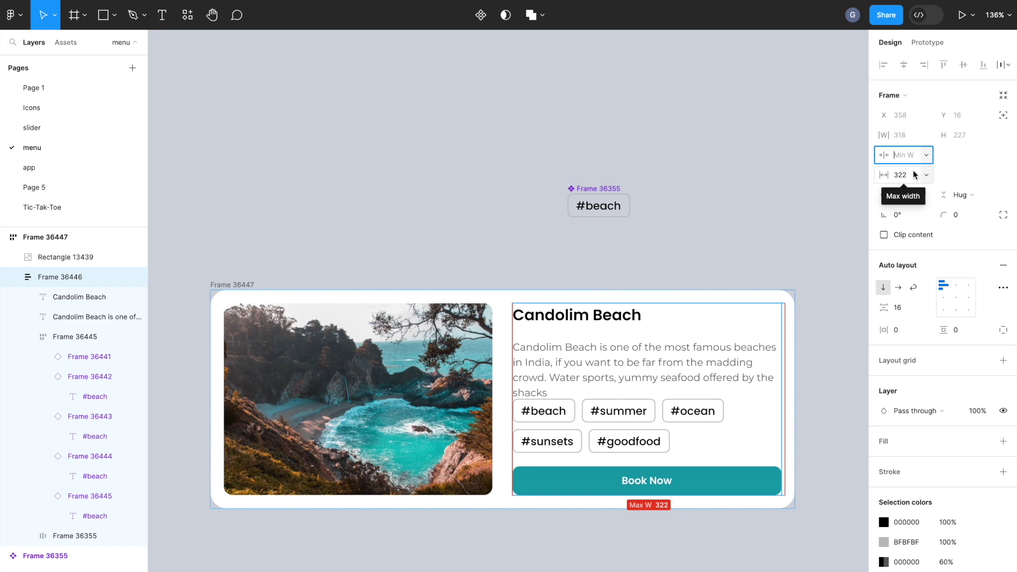
type("322")
key("Return")
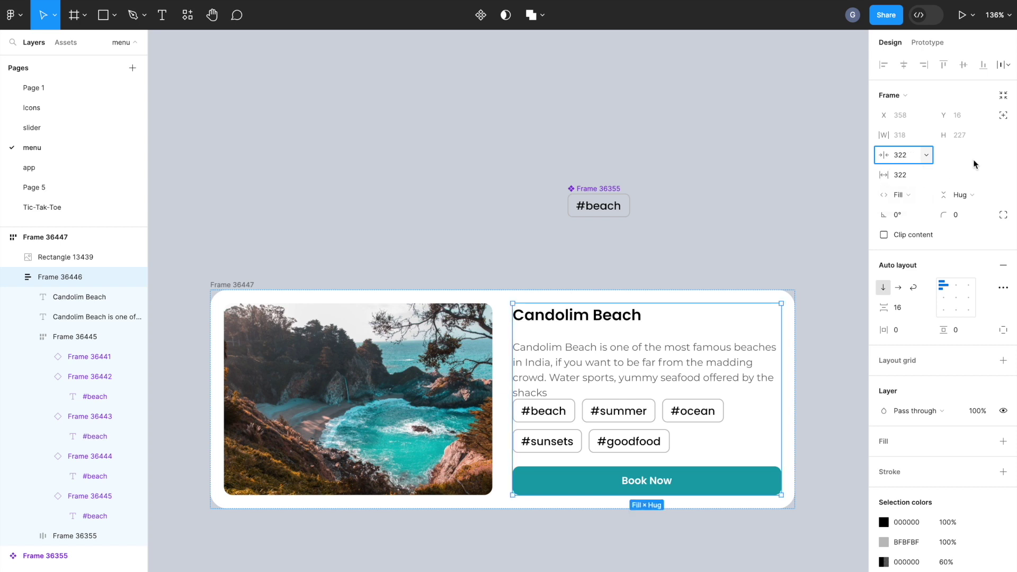
Narrow the card further, then change the text column's minimum width to 260.
left_click(709, 272)
left_click(749, 302)
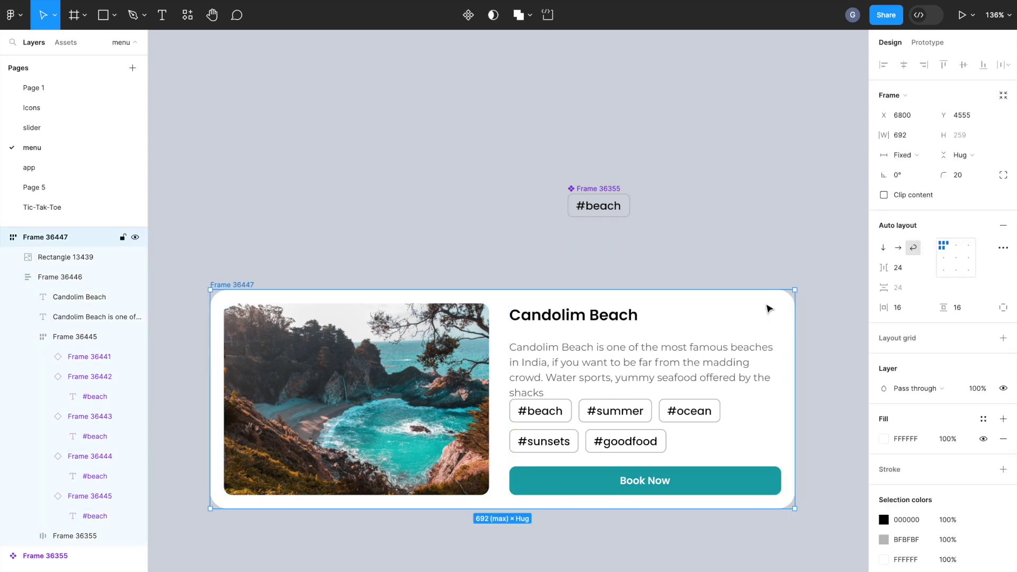
mouse_move(794, 304)
left_mouse_down()
mouse_move(698, 304)
mouse_move(803, 296)
left_mouse_up()
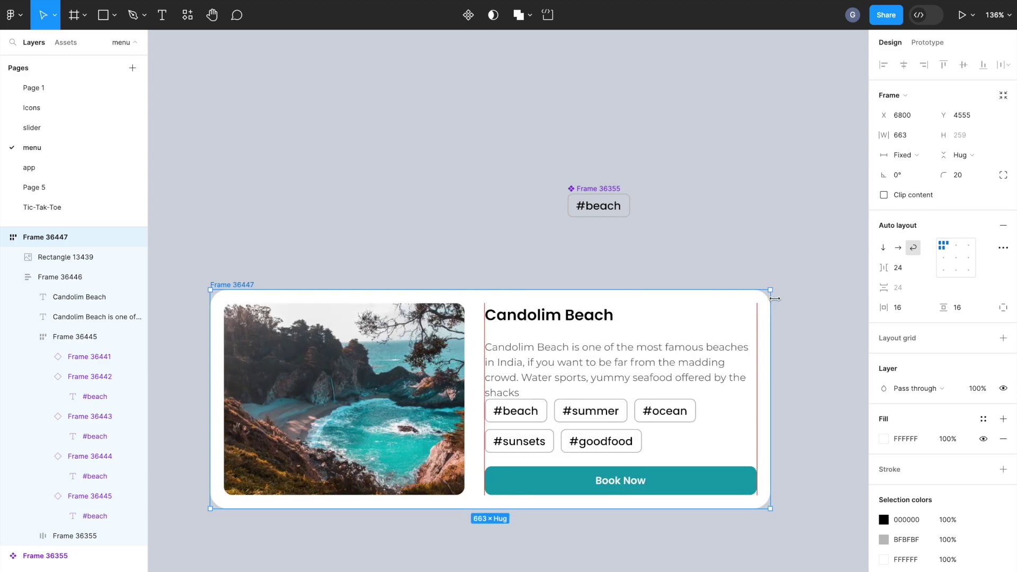
left_click(708, 318)
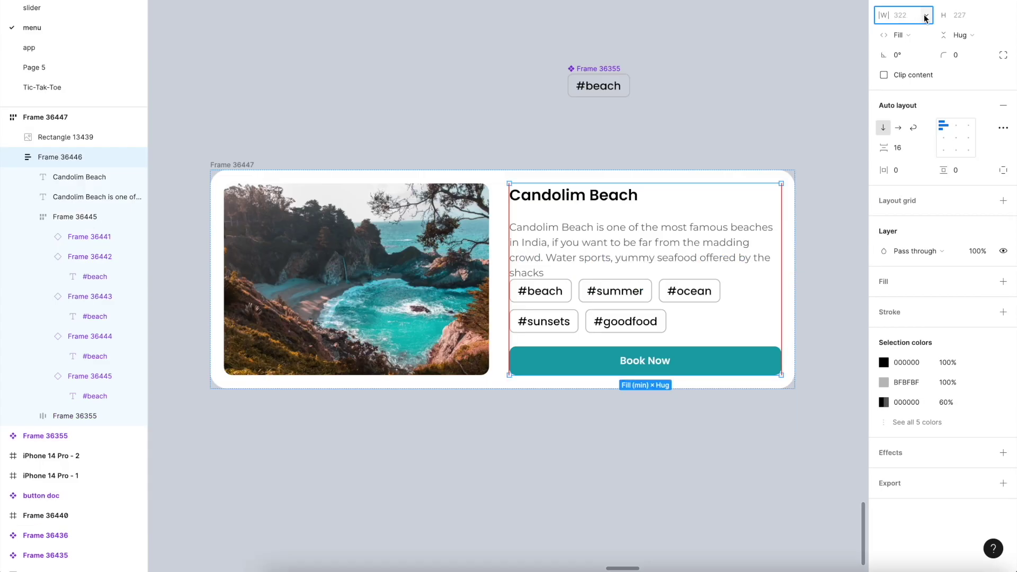
left_click(926, 136)
left_click(922, 38)
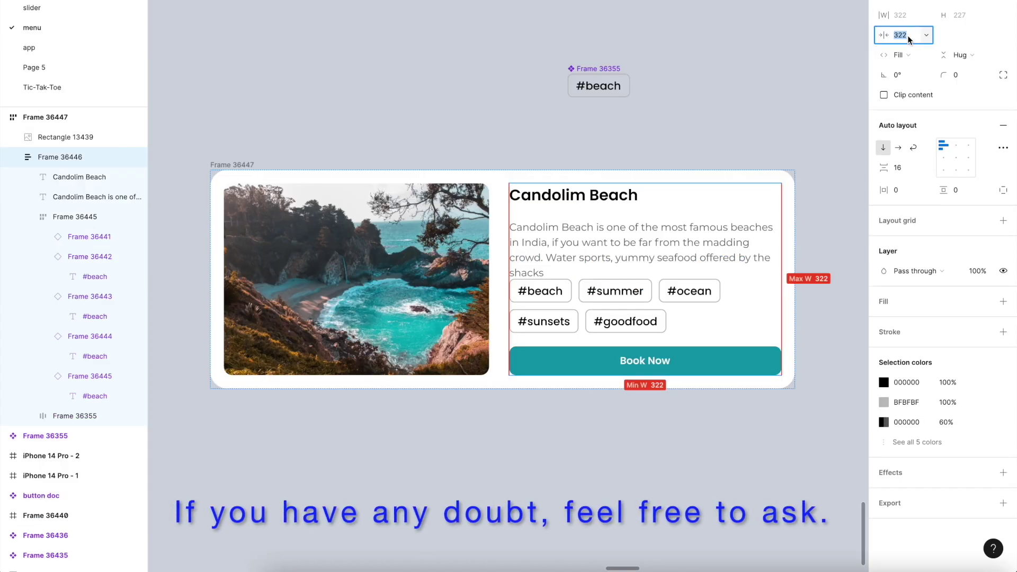
type("260")
key("Return")
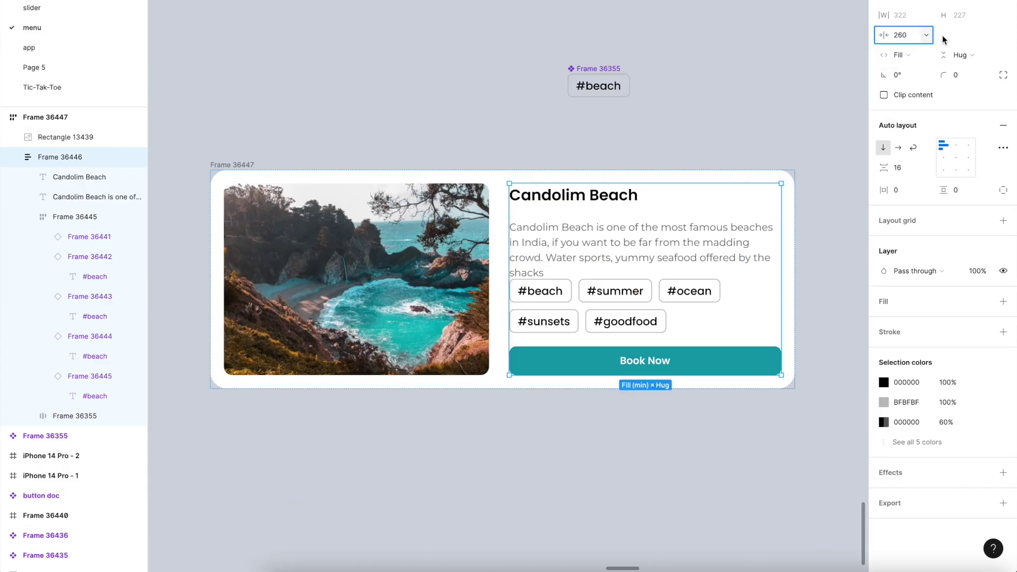
Check the beach image's width limits, then clear the selection.
left_click(478, 235)
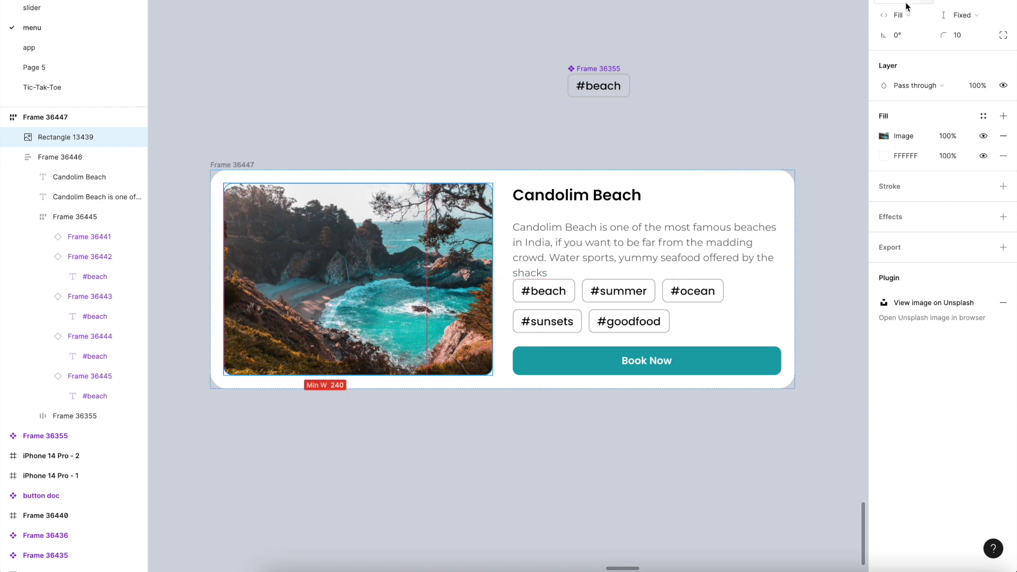
left_click(918, 2)
left_click(659, 37)
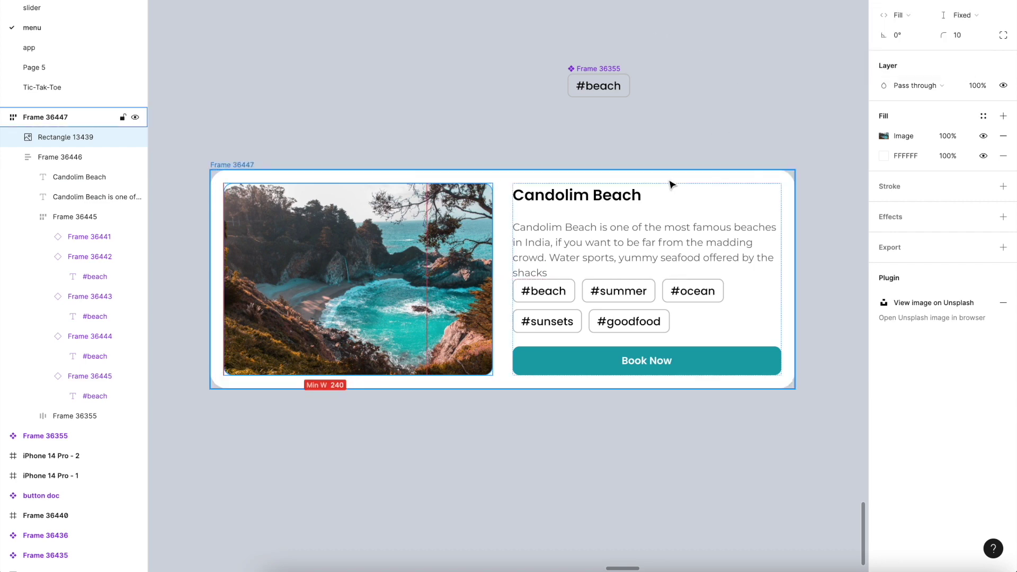
left_click(771, 168)
Narrow the card, then clear the text column's 322 maximum width.
mouse_move(795, 183)
left_mouse_down()
mouse_move(486, 199)
mouse_move(626, 200)
left_mouse_up()
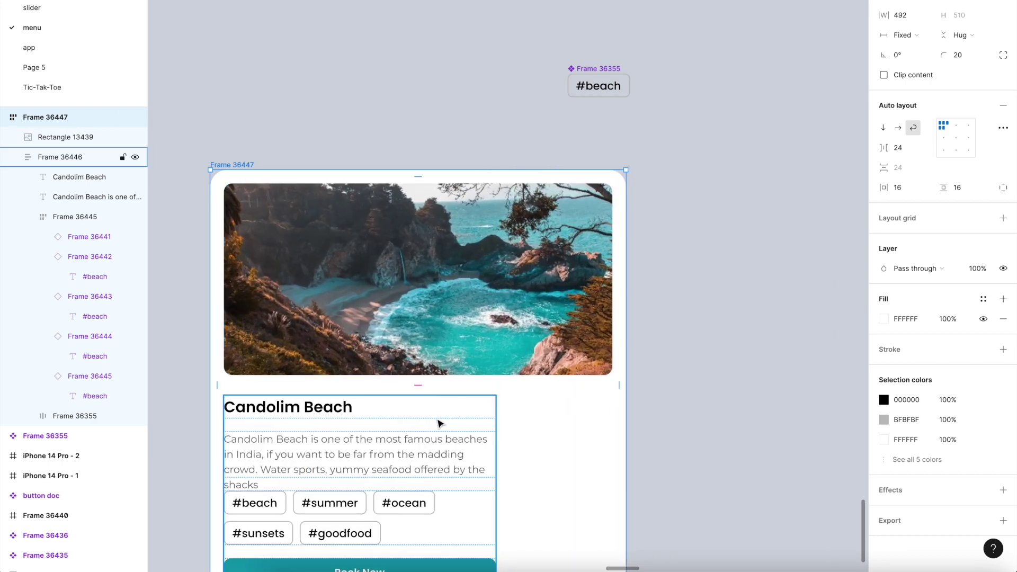
left_click(455, 424)
scroll(662, 343, "down", 3)
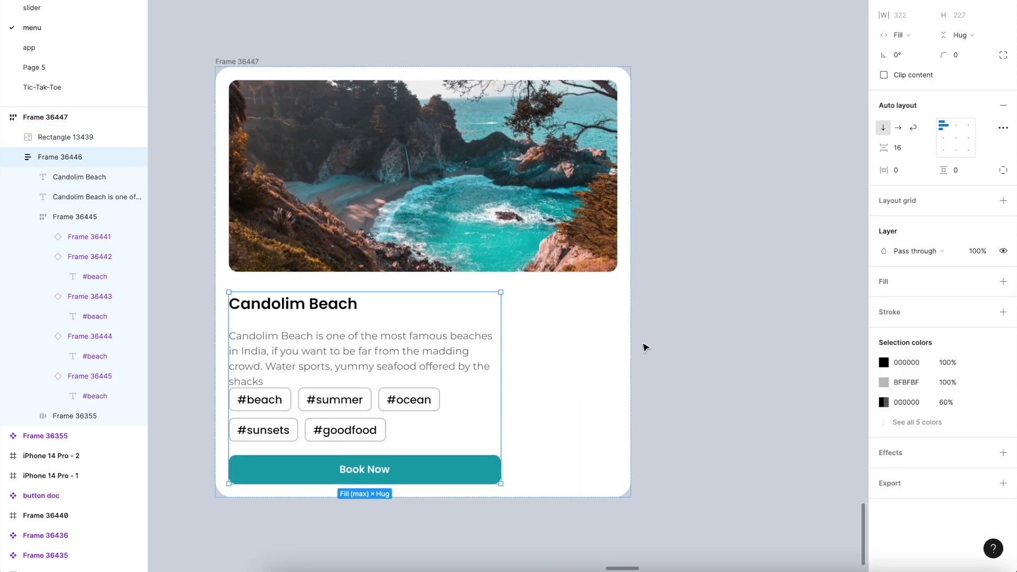
left_click(926, 15)
left_click(918, 53)
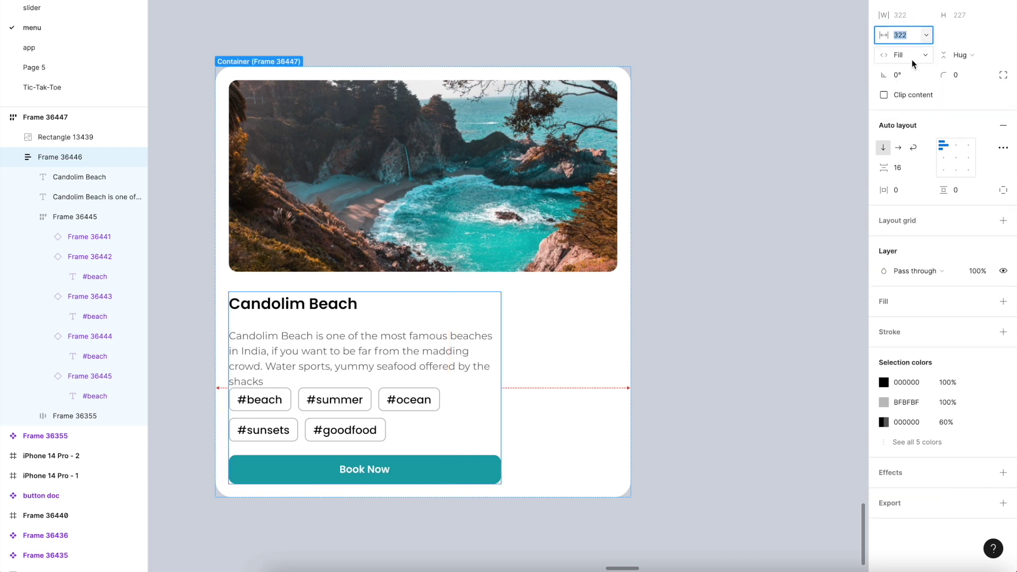
key("Return")
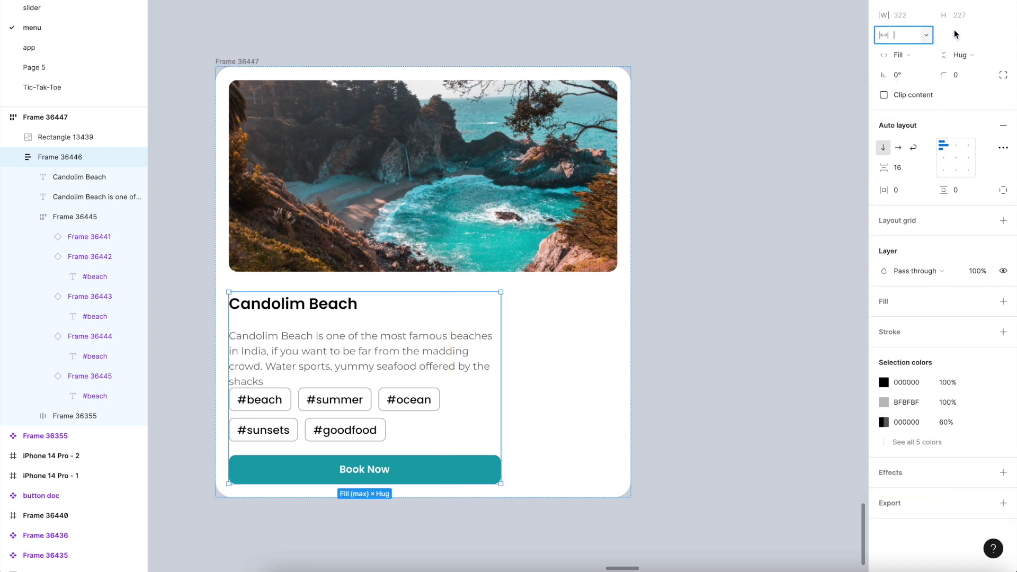
left_click(768, 114)
Resize the card frame narrower to test how the text and tags reflow.
left_click(374, 75)
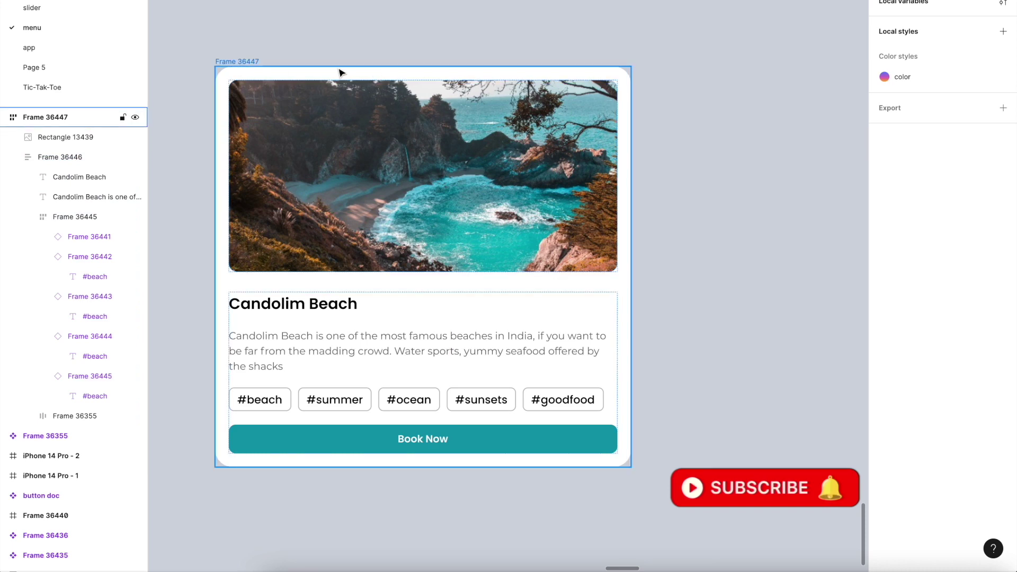
scroll(275, 64, "down", 3)
left_click(246, 63)
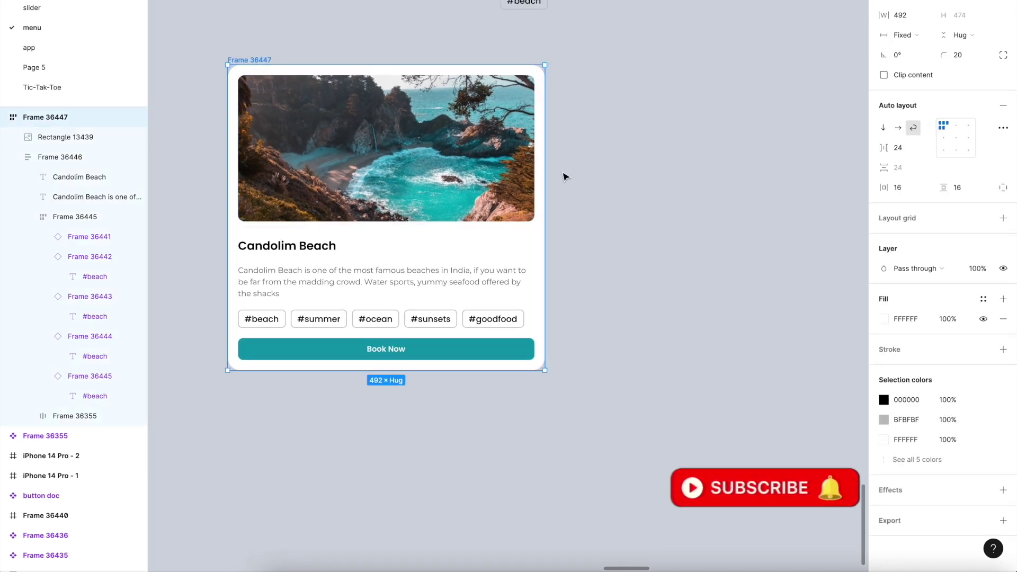
left_click_drag(545, 182, 509, 181)
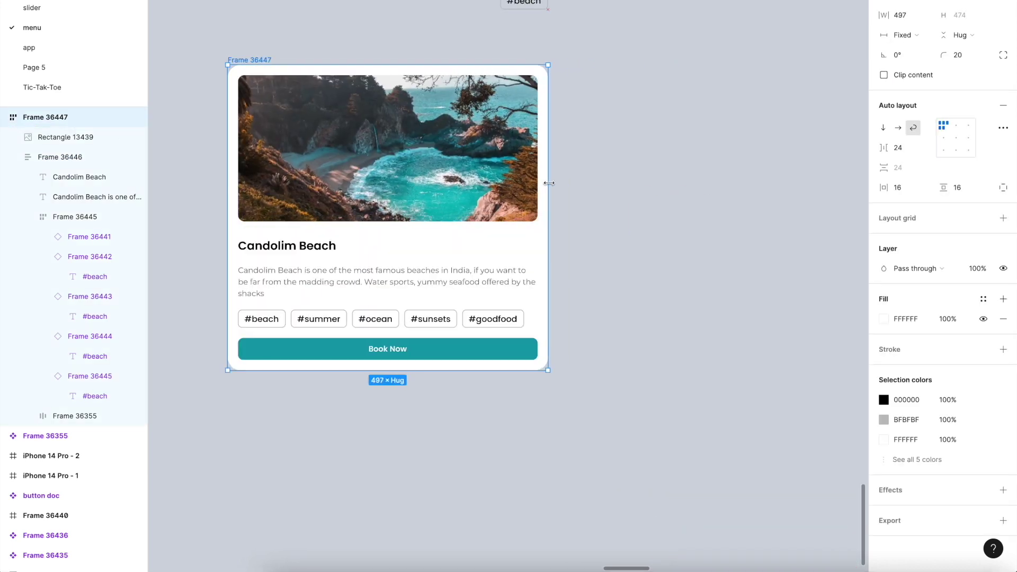
mouse_move(509, 181)
left_mouse_down()
mouse_move(529, 183)
mouse_move(463, 183)
mouse_move(491, 183)
left_mouse_up()
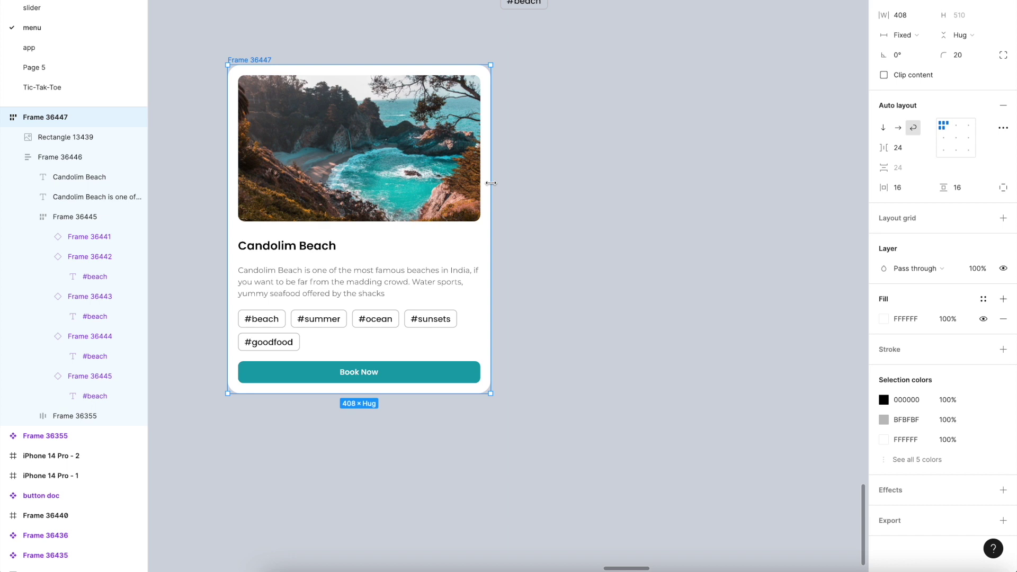
Set the description text to Auto height and widen the card to its 692 maximum.
double_click(363, 286)
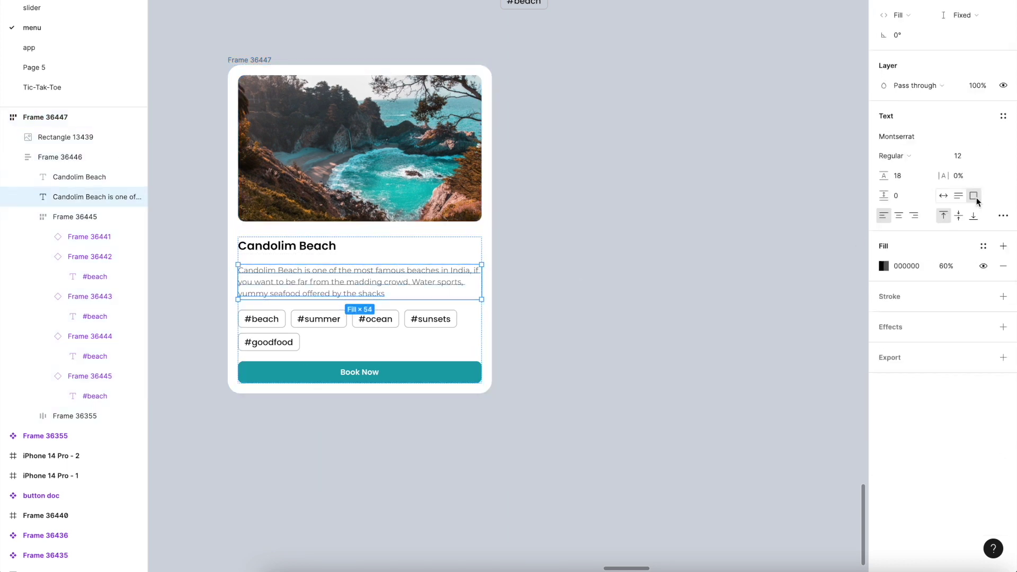
left_click(959, 196)
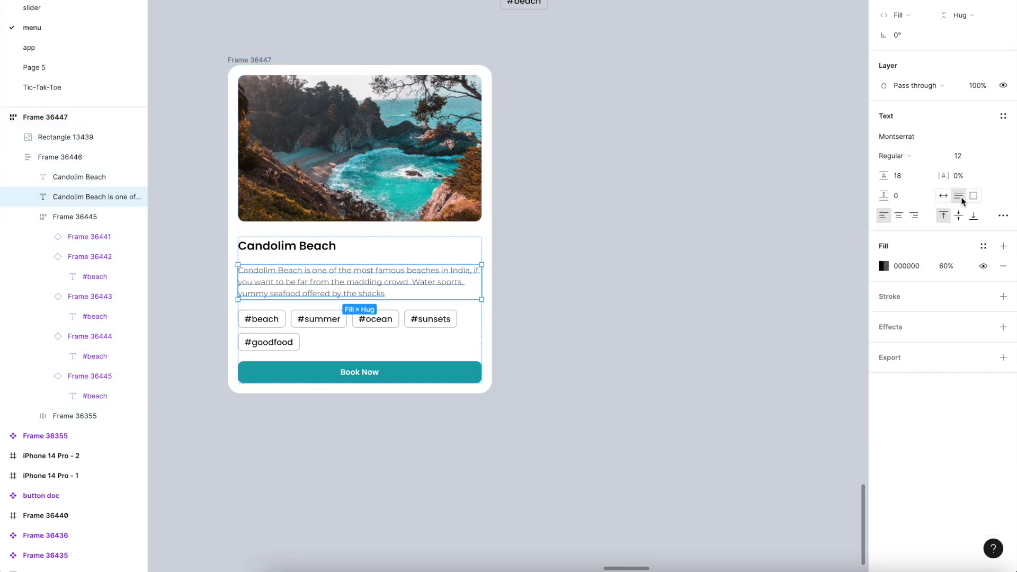
left_click(492, 261)
mouse_move(492, 262)
left_mouse_down()
mouse_move(431, 266)
mouse_move(778, 286)
left_mouse_up()
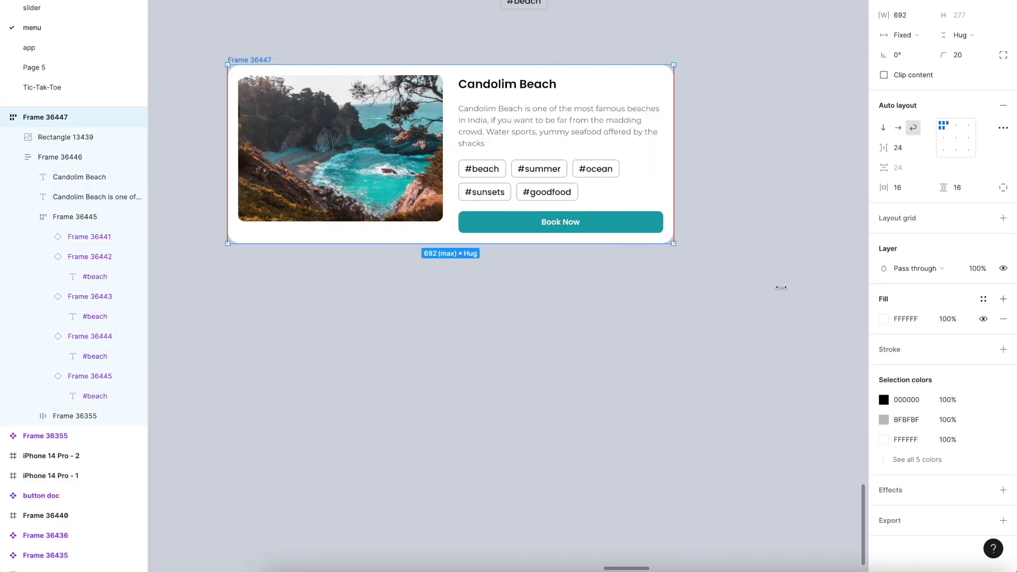
scroll(335, 63, "up", 2)
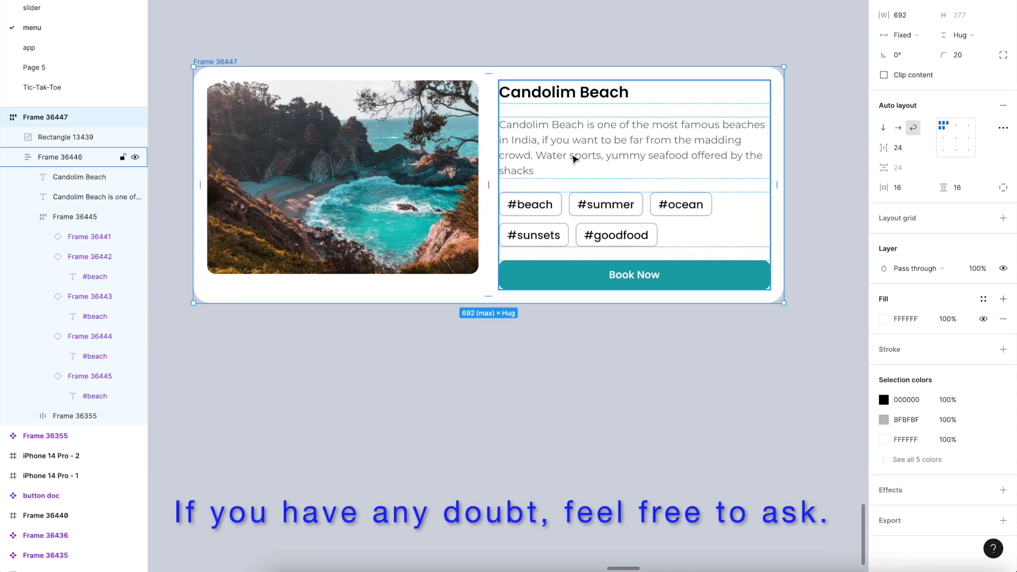
left_click(46, 435)
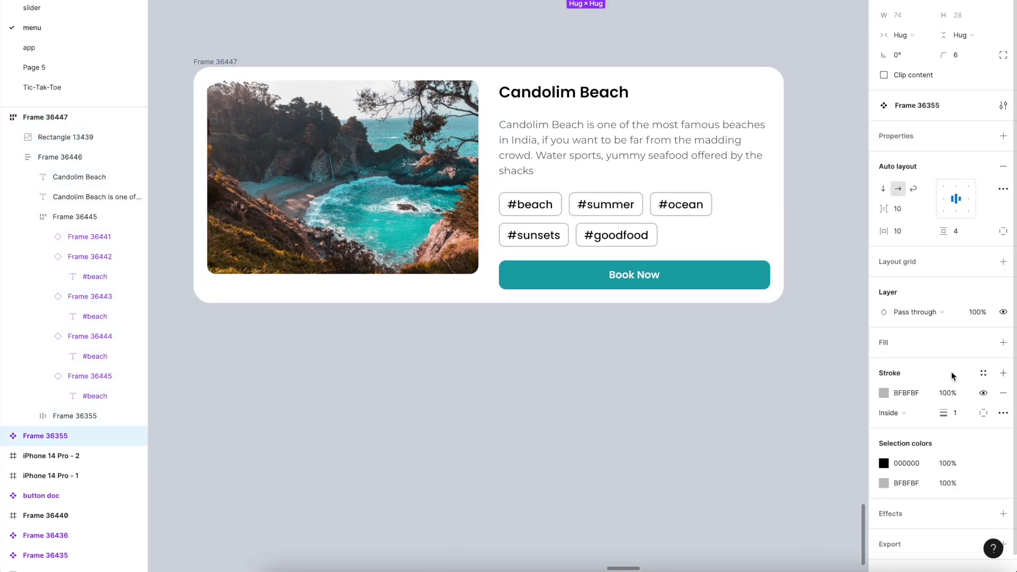
Lighten the tag border to D8D8D8 and set the tag text to dark grey.
left_click(883, 393)
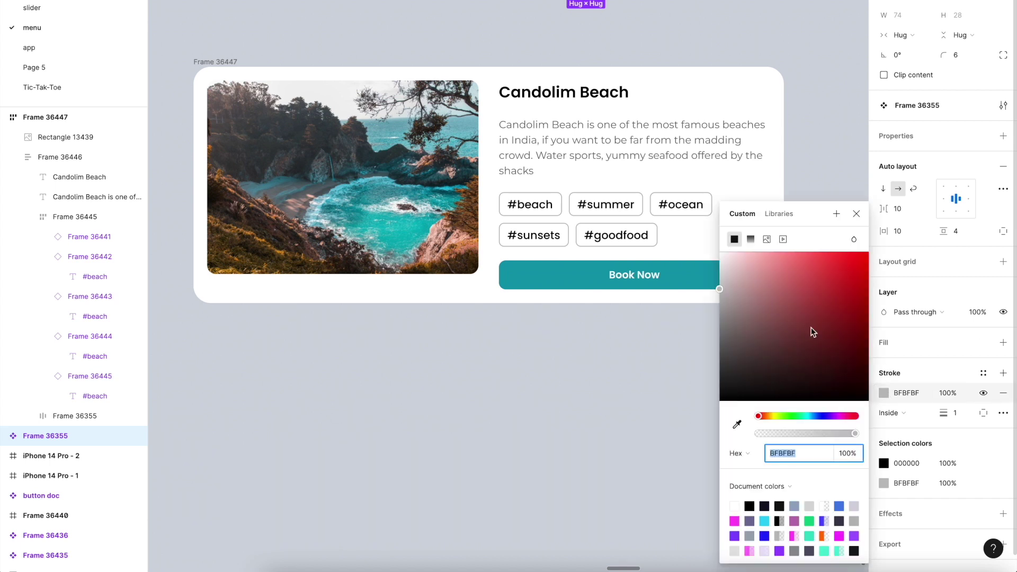
left_click_drag(732, 295, 709, 284)
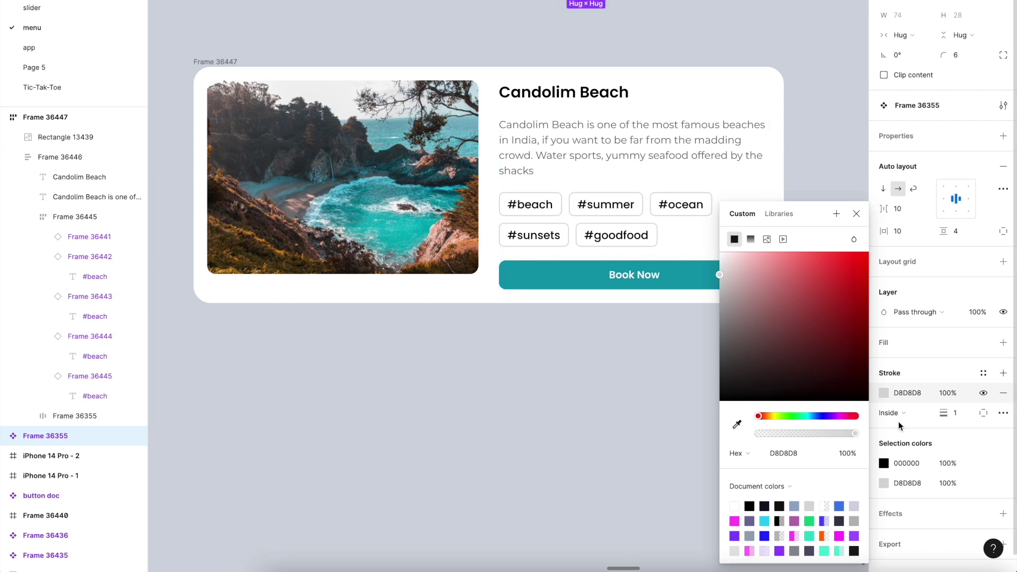
left_click(883, 463)
left_click(726, 351)
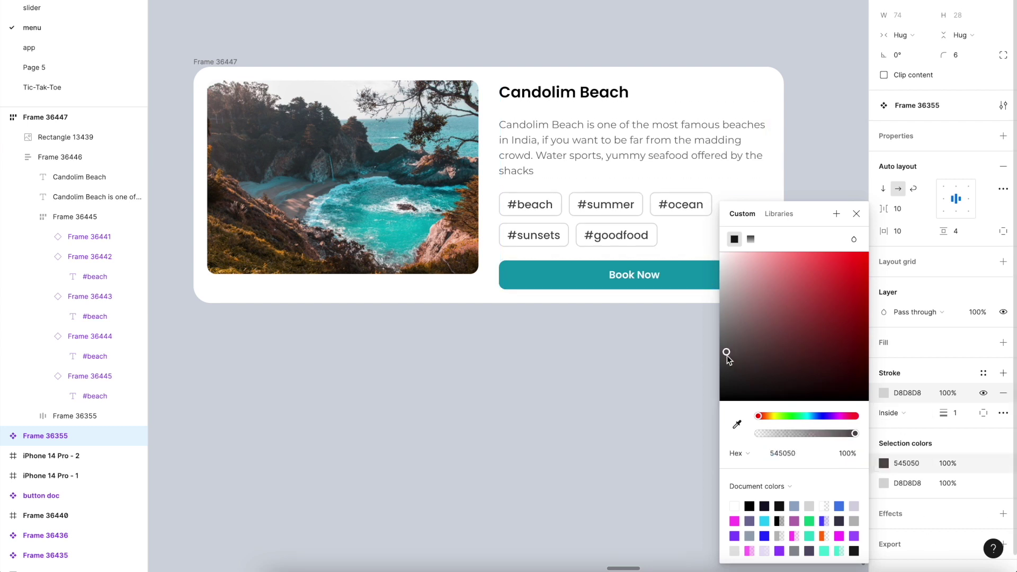
Sample the Book Now teal, darken it to 4A7B83, and make the tag text Regular.
left_click(737, 424)
left_click(701, 287)
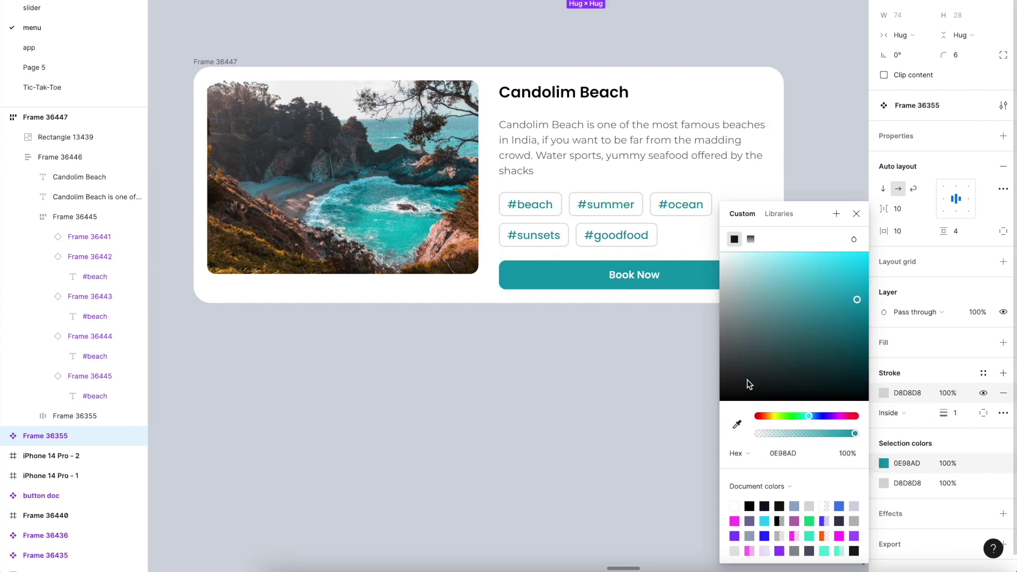
left_click(785, 326)
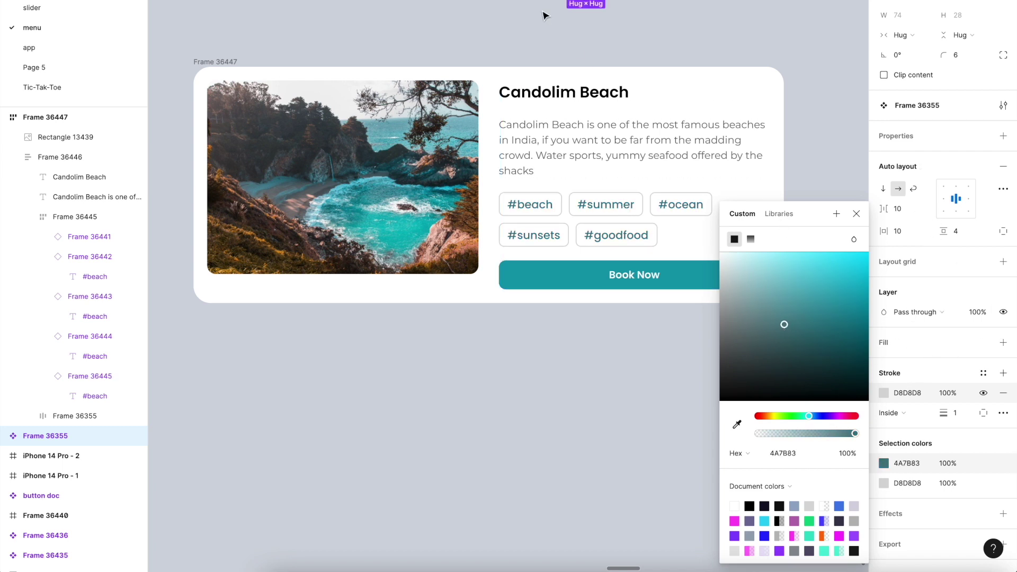
key("Return")
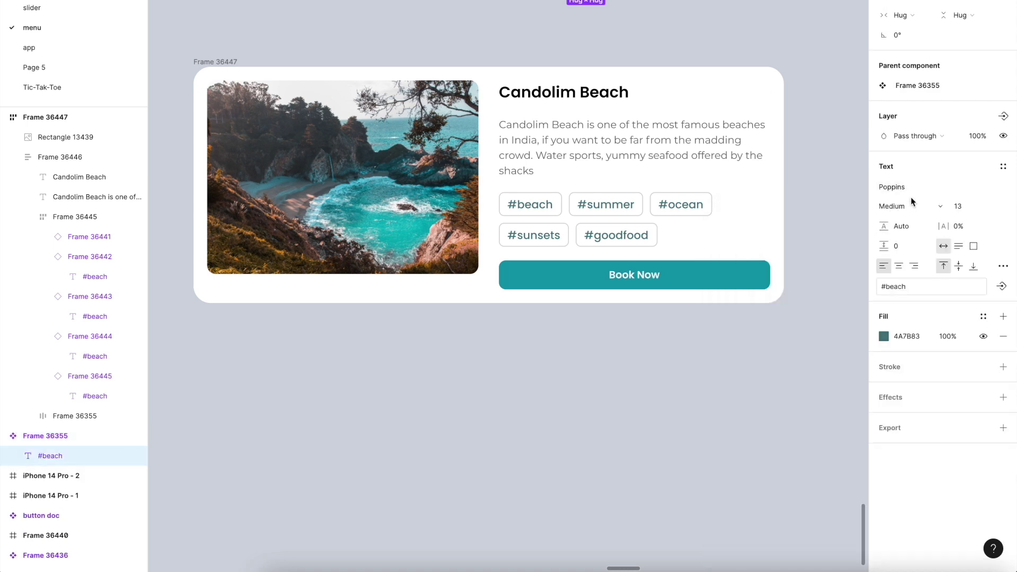
left_click(907, 206)
left_click(915, 192)
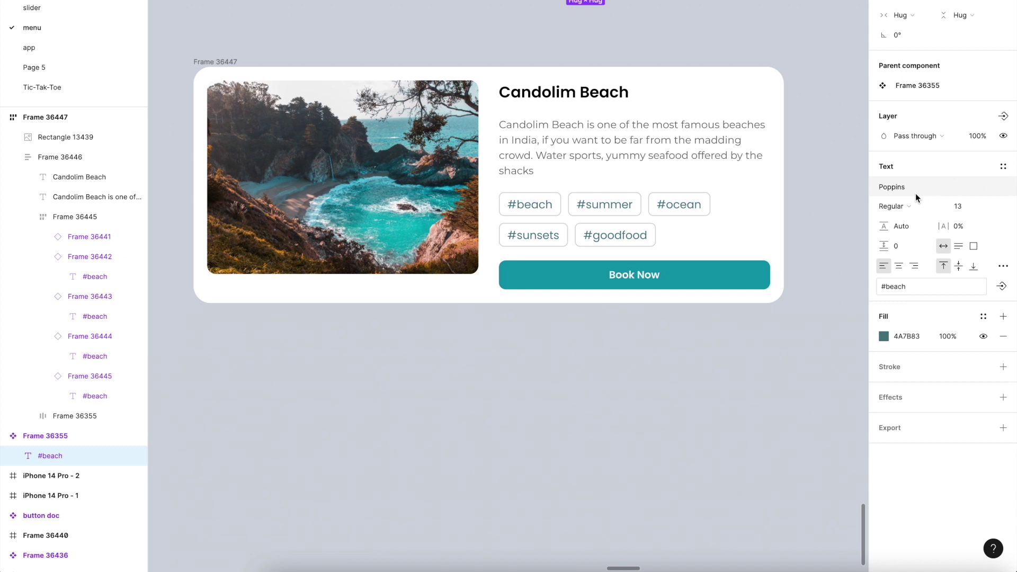
left_click(831, 205)
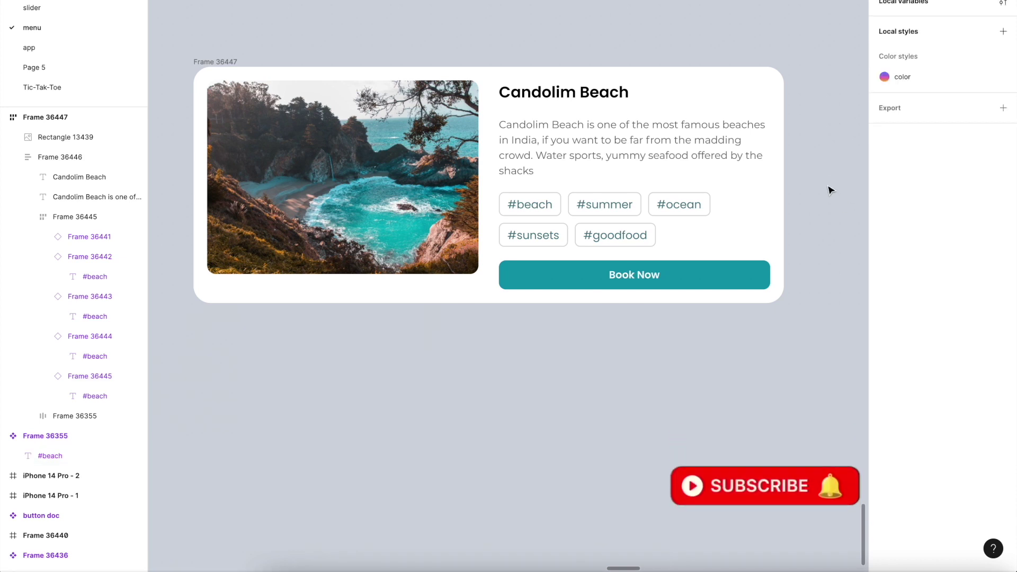
Set the beach description text's fill opacity to 80%.
double_click(703, 141)
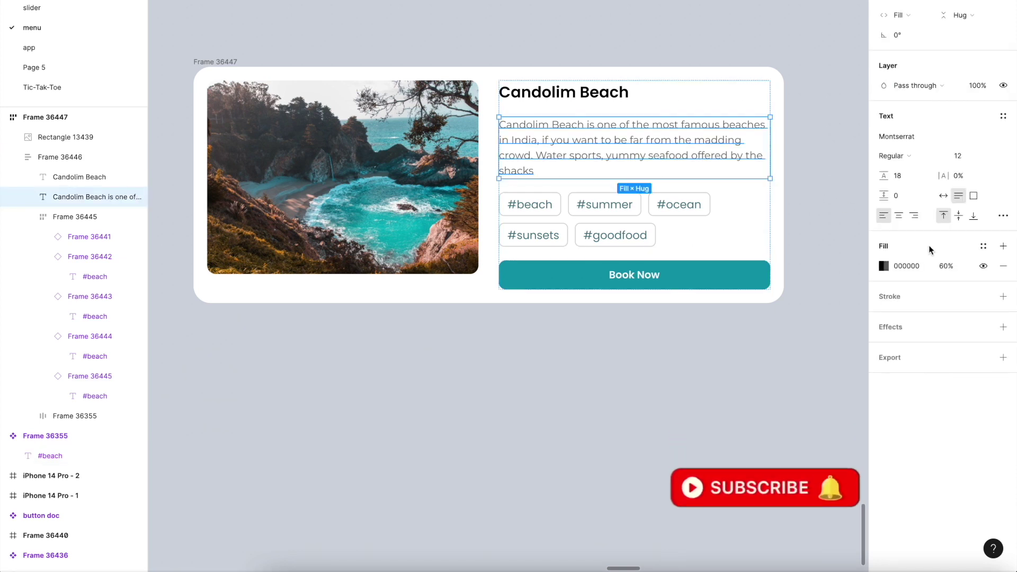
type("80")
key("Return")
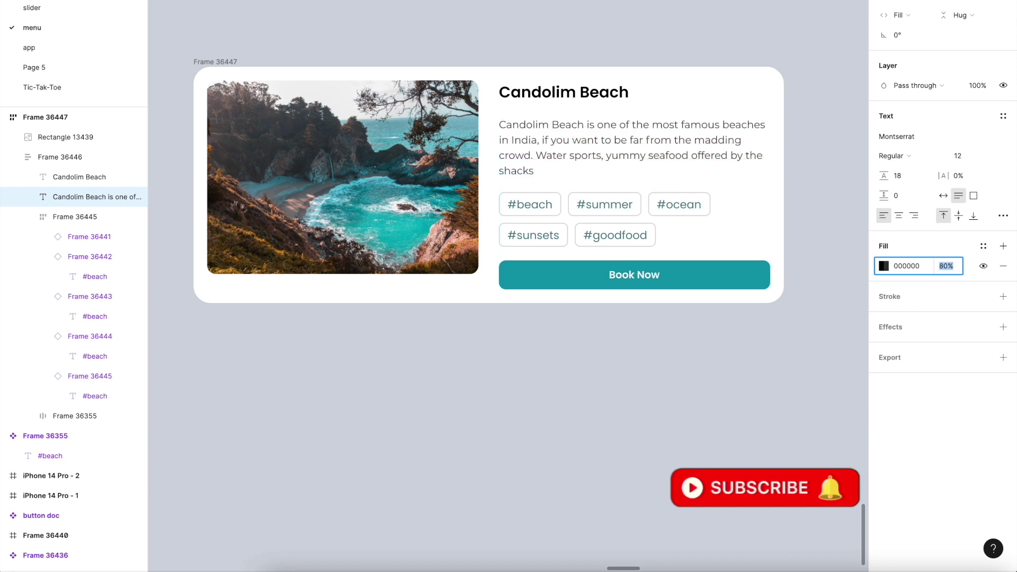
left_click(807, 269)
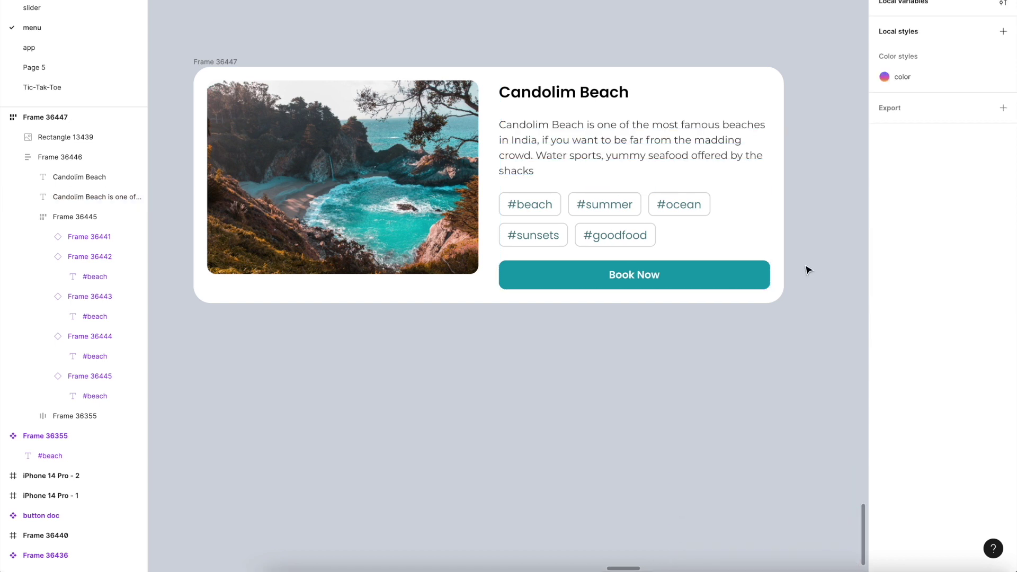
Drag the beach image's bottom edge down to a height of 245.
left_click(452, 248)
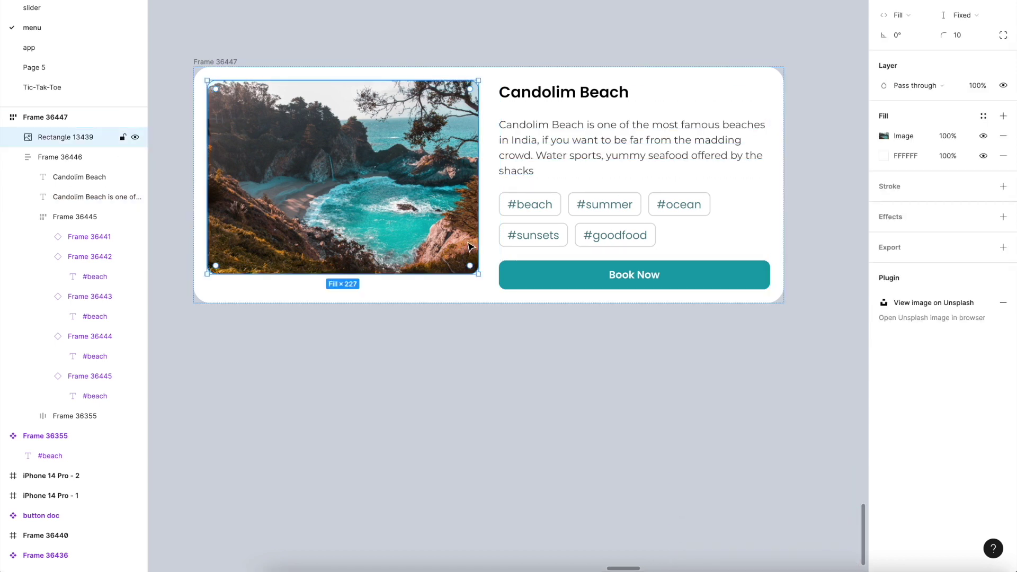
left_click(964, 15)
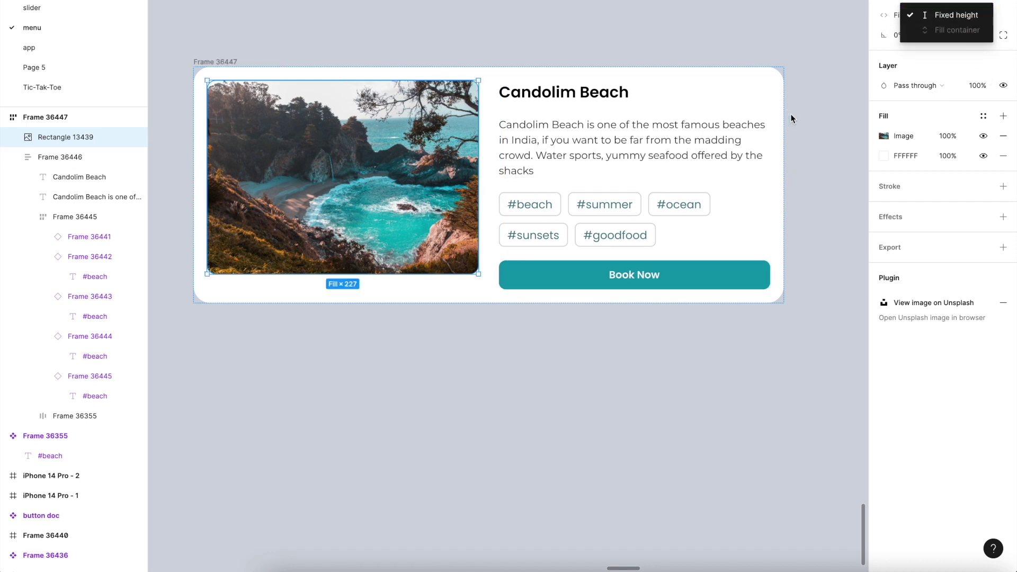
left_click(801, 152)
left_click(768, 79)
left_click(413, 241)
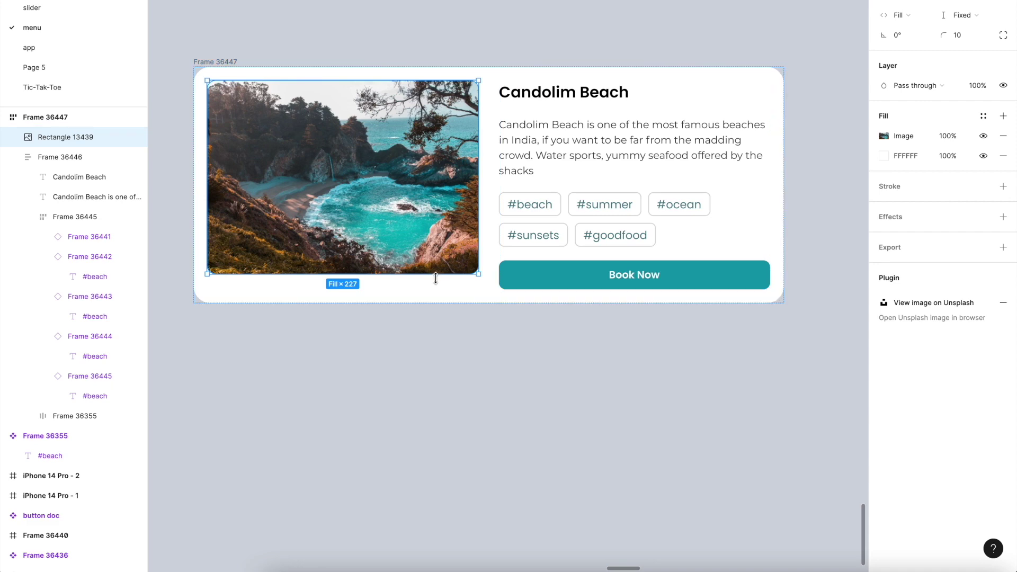
left_click_drag(425, 274, 434, 288)
left_click(492, 322)
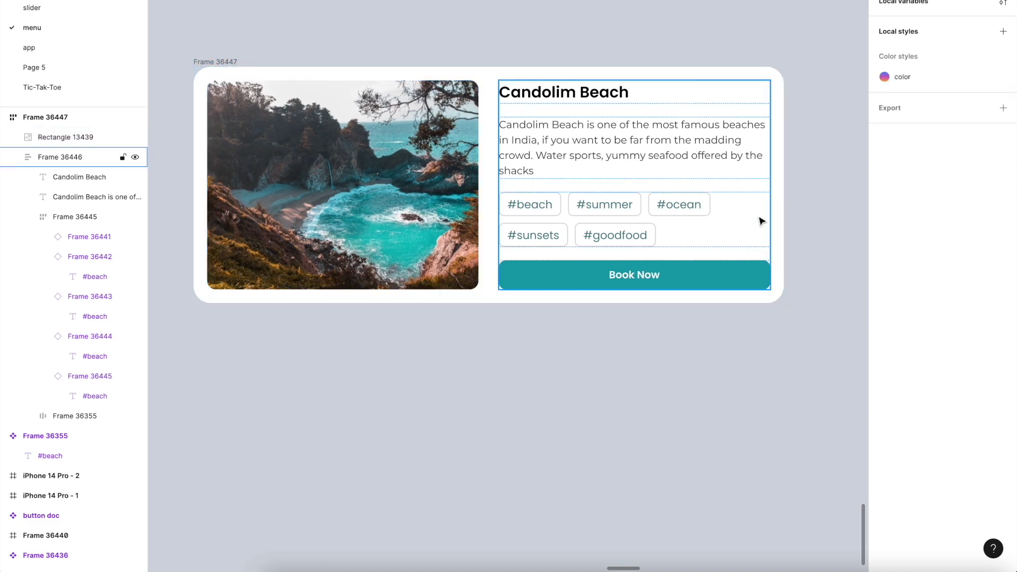
Narrow the card until it stacks and set its item gap to 16.
left_click(782, 220)
left_click_drag(784, 211, 726, 221)
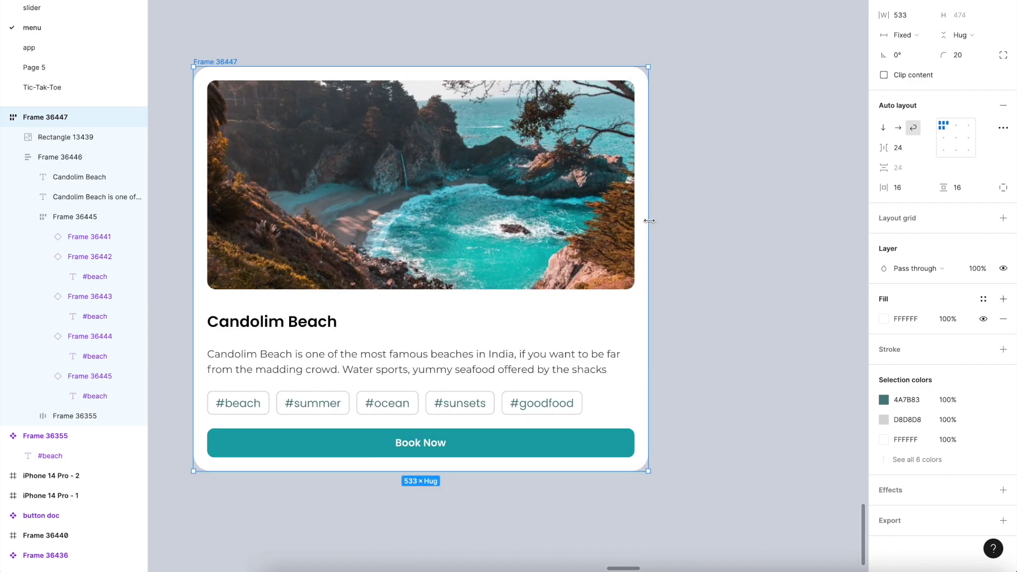
left_click_drag(725, 221, 636, 221)
left_click(900, 148)
key("shift+Down")
key("Up")
key("Up")
Widen the card back to 692 to restore the side-by-side layout.
scroll(634, 123, "down", 3)
scroll(634, 123, "down", 3)
mouse_move(626, 137)
left_mouse_down()
mouse_move(770, 137)
mouse_move(537, 167)
left_mouse_up()
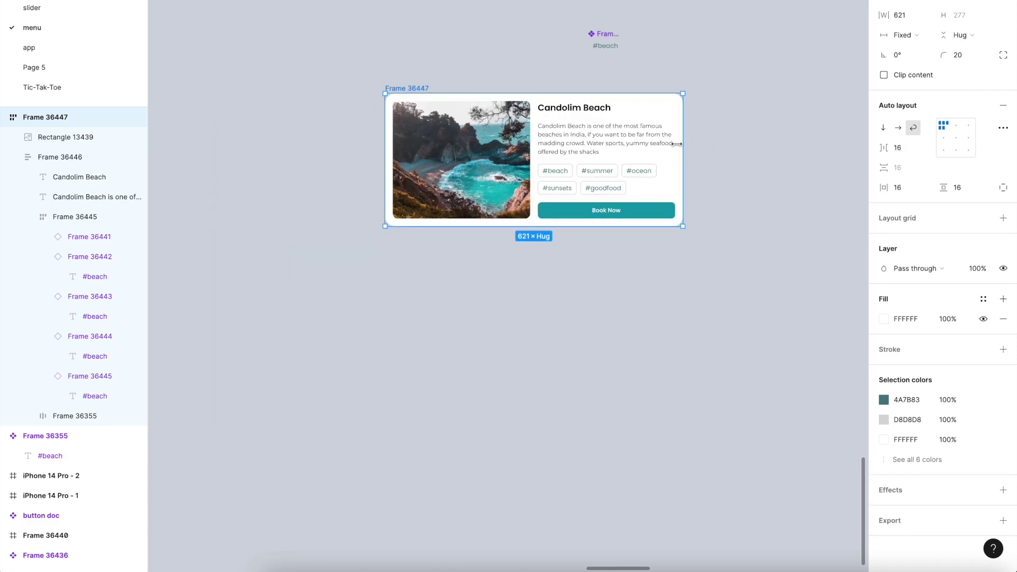
mouse_move(536, 167)
left_mouse_down()
mouse_move(770, 174)
mouse_move(529, 175)
mouse_move(715, 192)
mouse_move(582, 191)
left_mouse_up()
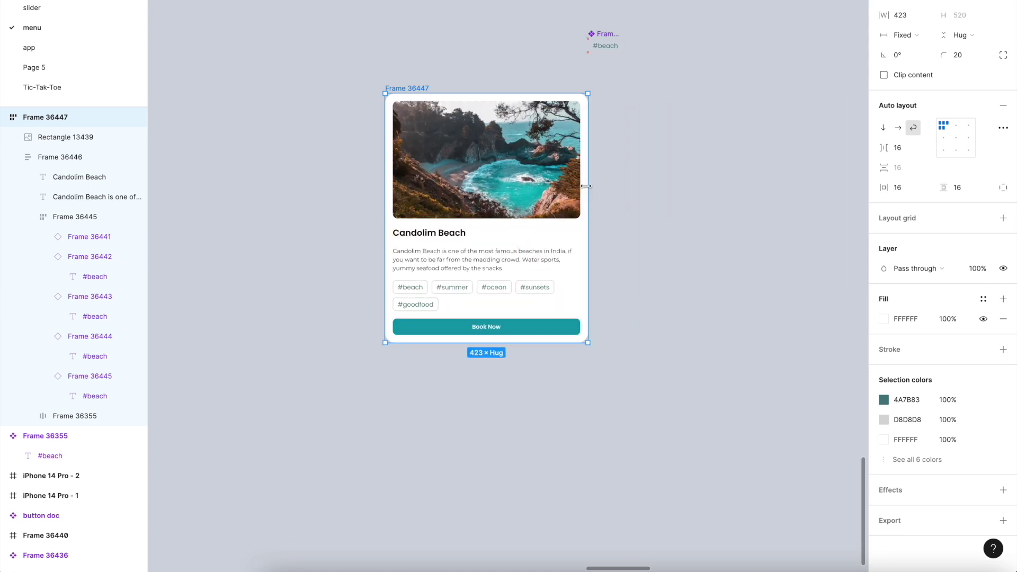